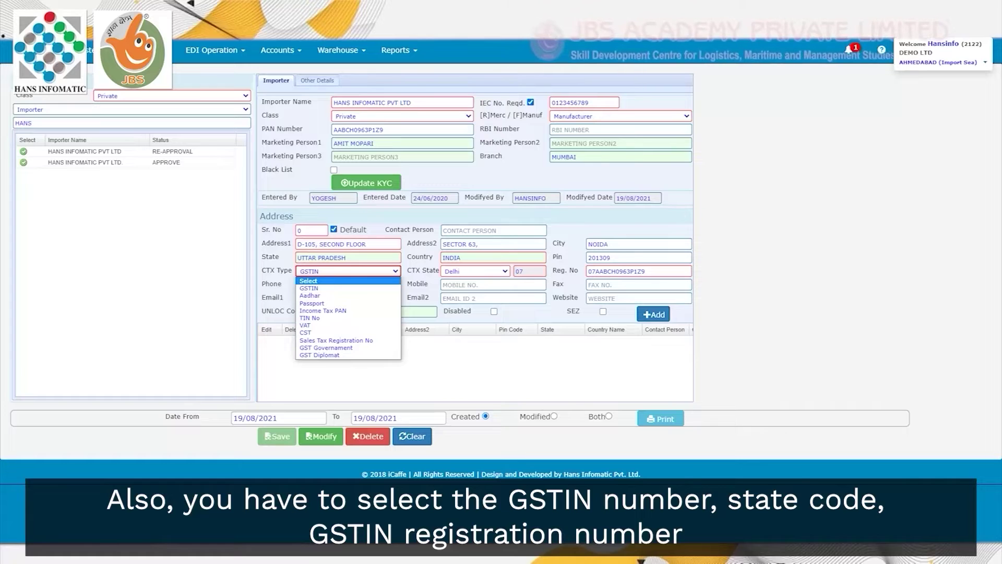
Set the importer address's CTX type to GSTIN, add the NOIDA address to the list and save the modified importer record
click(309, 288)
click(475, 271)
click(475, 271)
key(Escape)
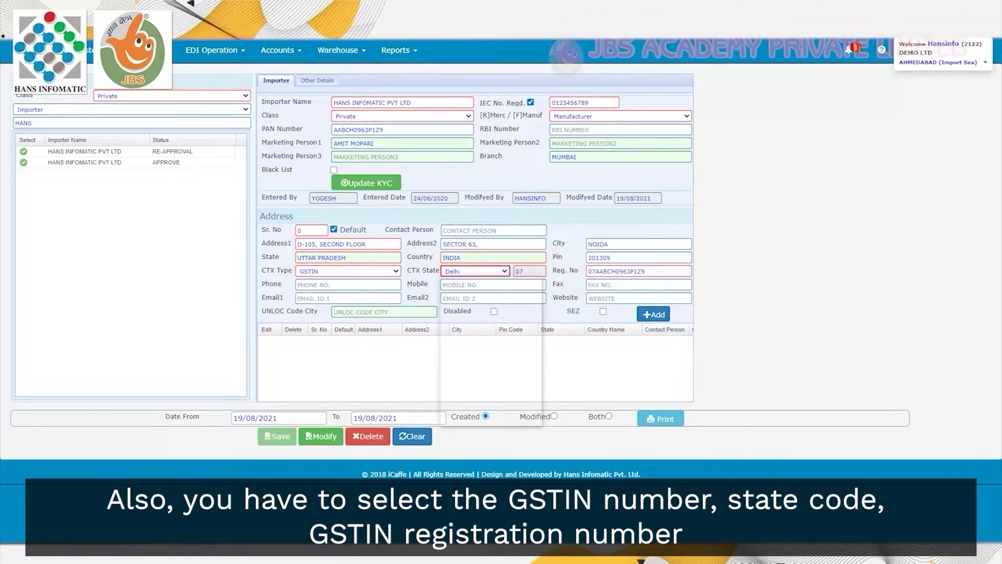
click(638, 272)
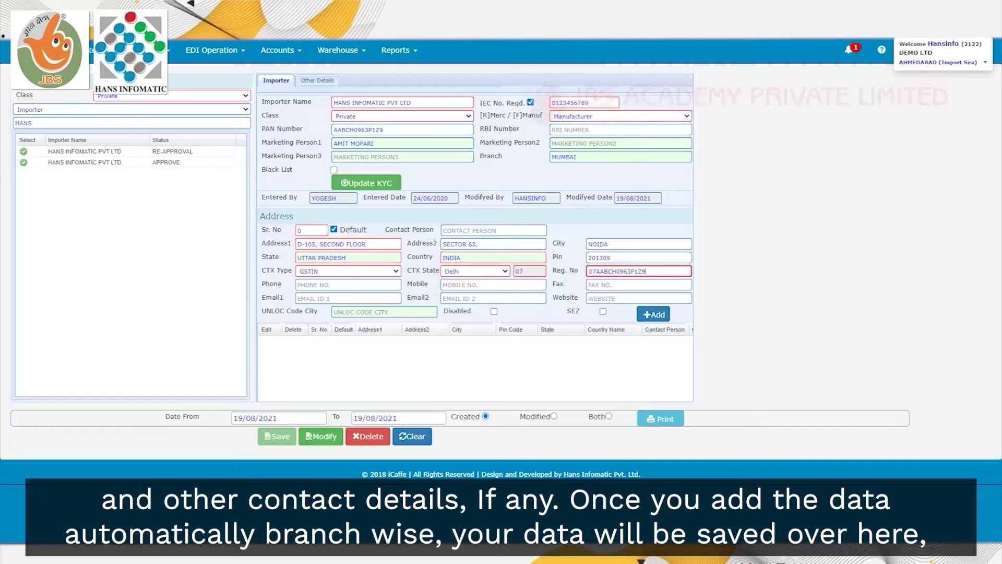
click(653, 314)
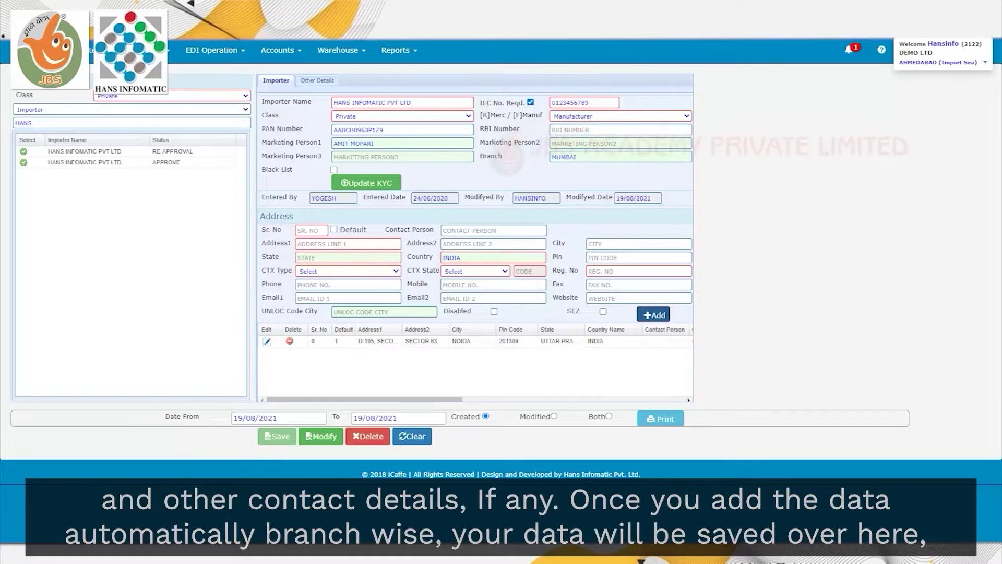
click(321, 437)
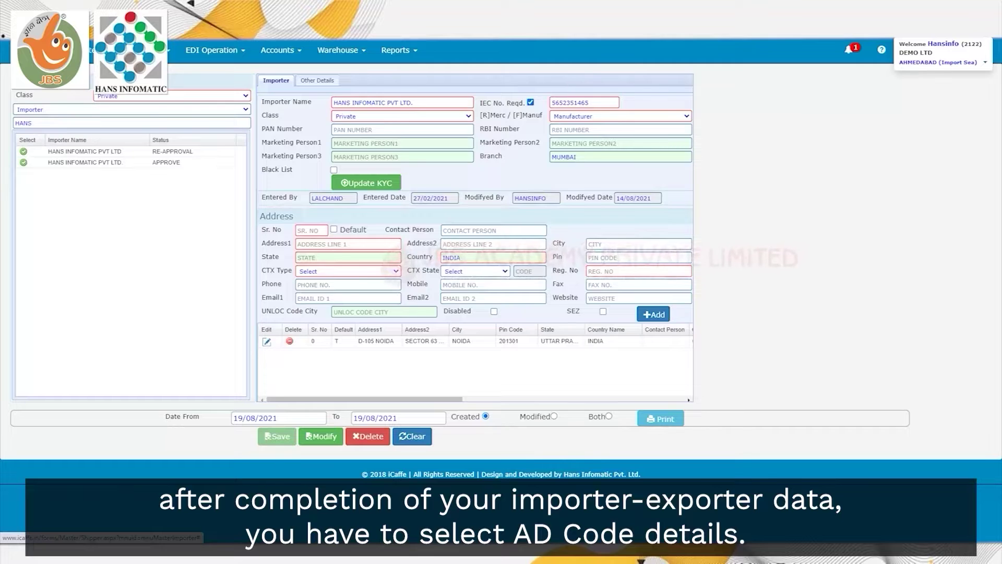
Open the importer's other details and load the ICICI BANK LTD AD code entry and the BANK OF INDIA drawback entry for editing
click(317, 80)
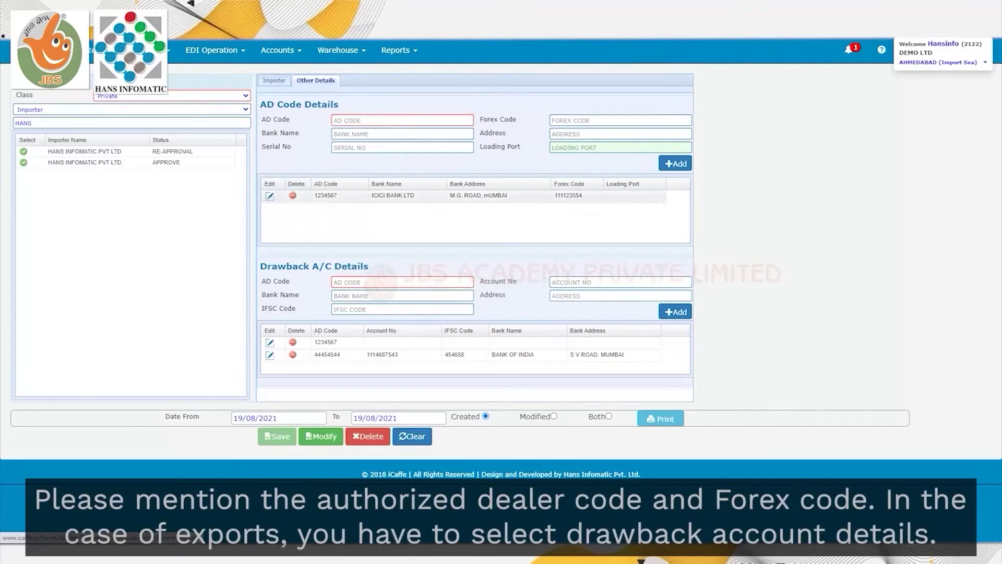
click(270, 195)
click(361, 120)
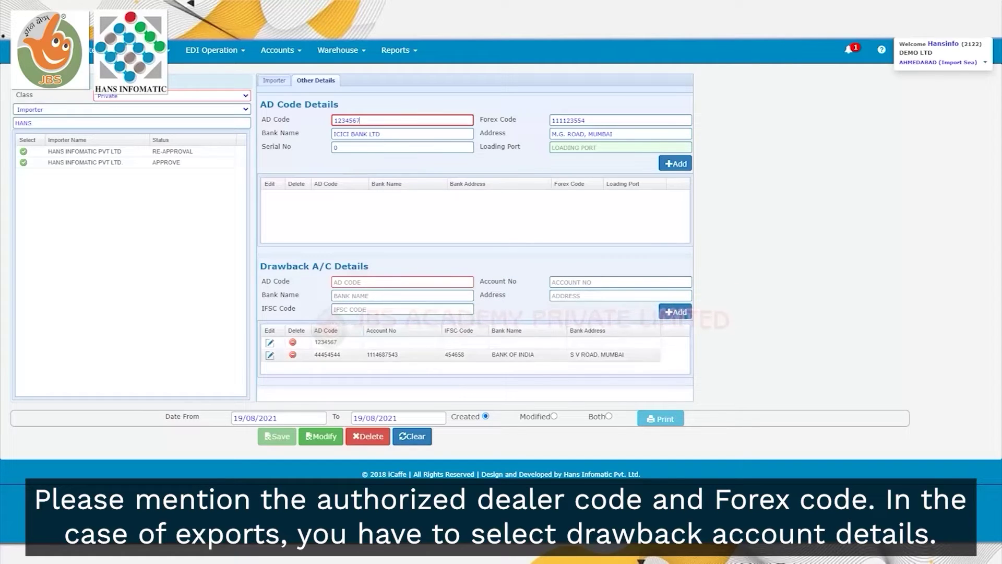
click(269, 355)
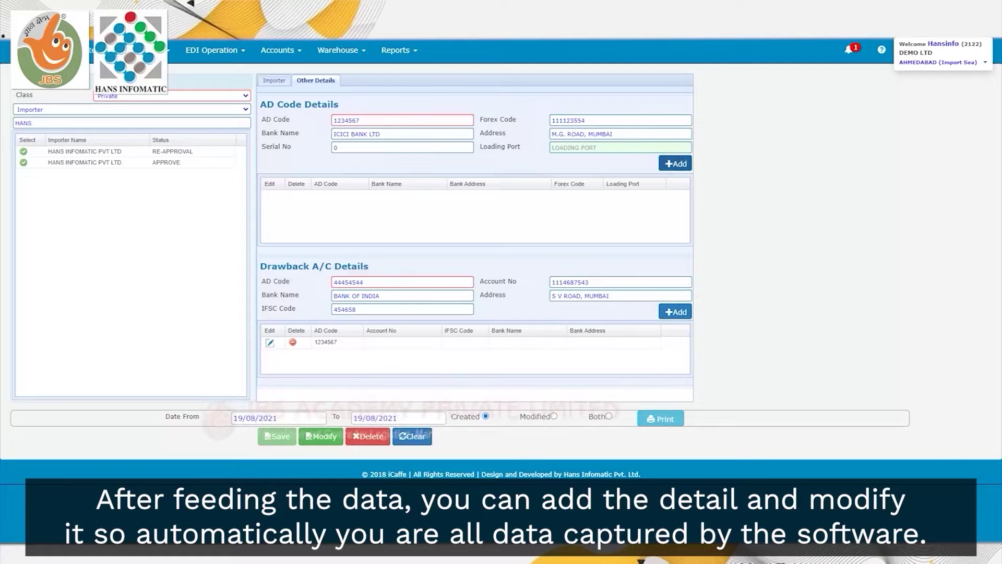
Add the AD code and drawback account entries back to their lists and save the modified importer record
click(675, 163)
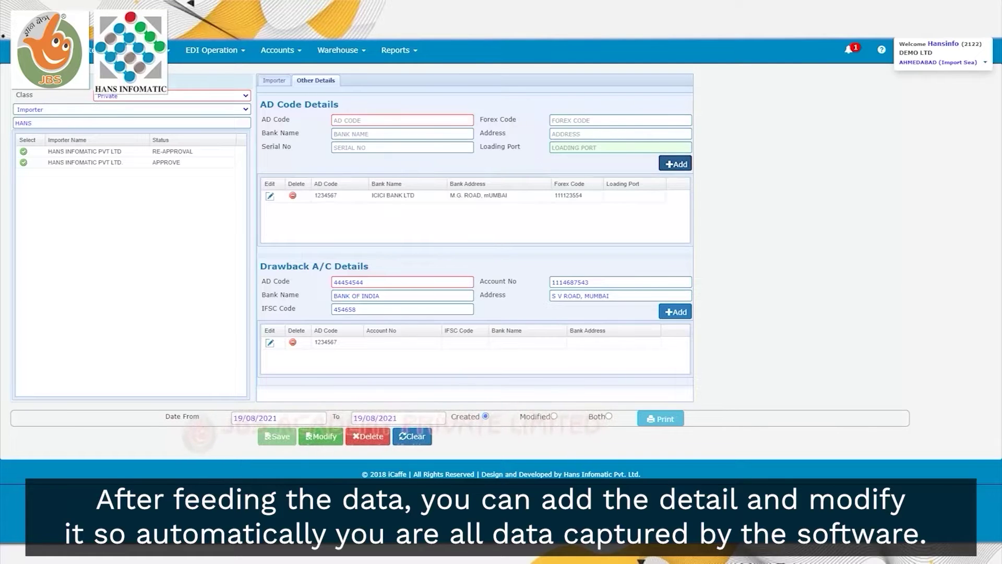
click(675, 312)
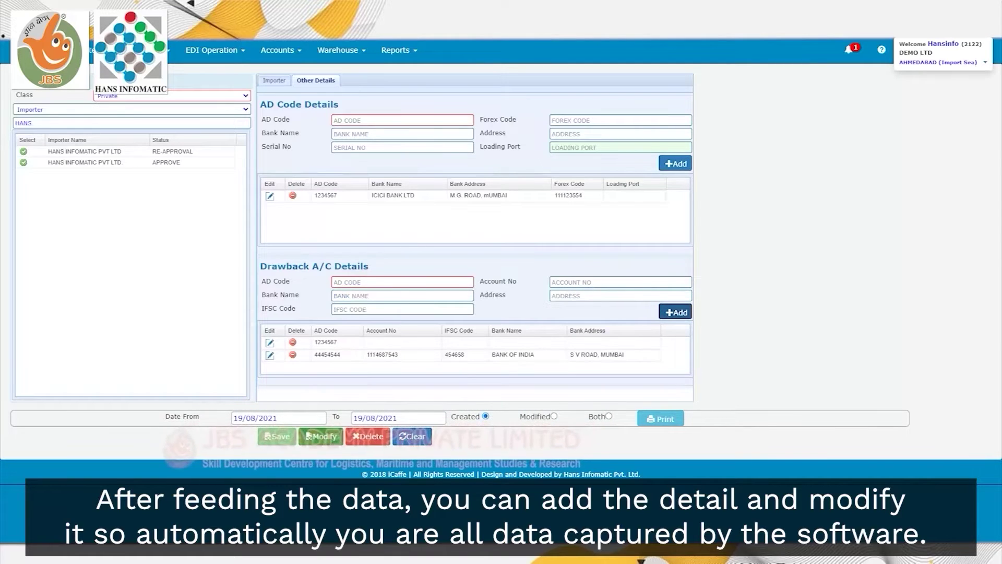
click(321, 436)
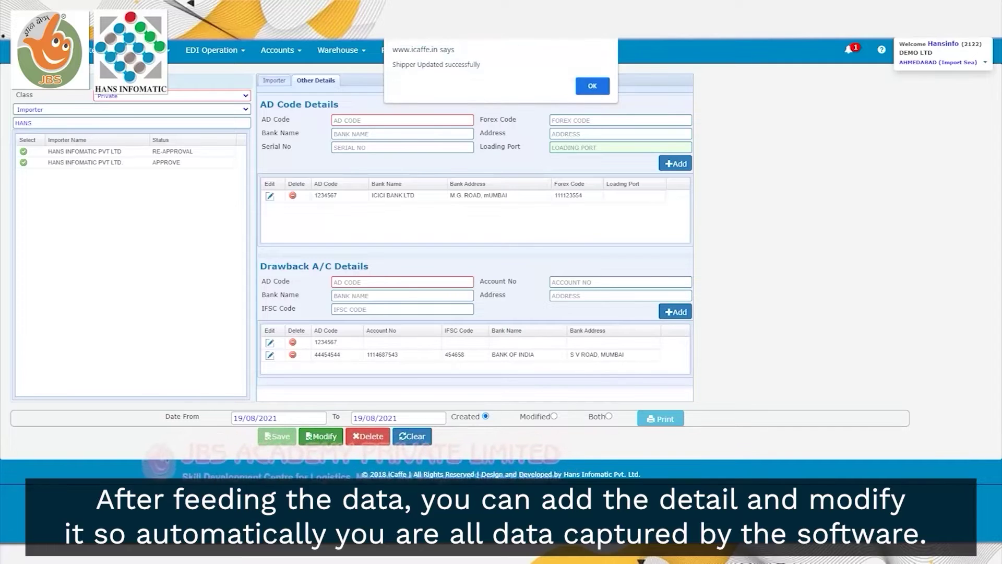
click(592, 86)
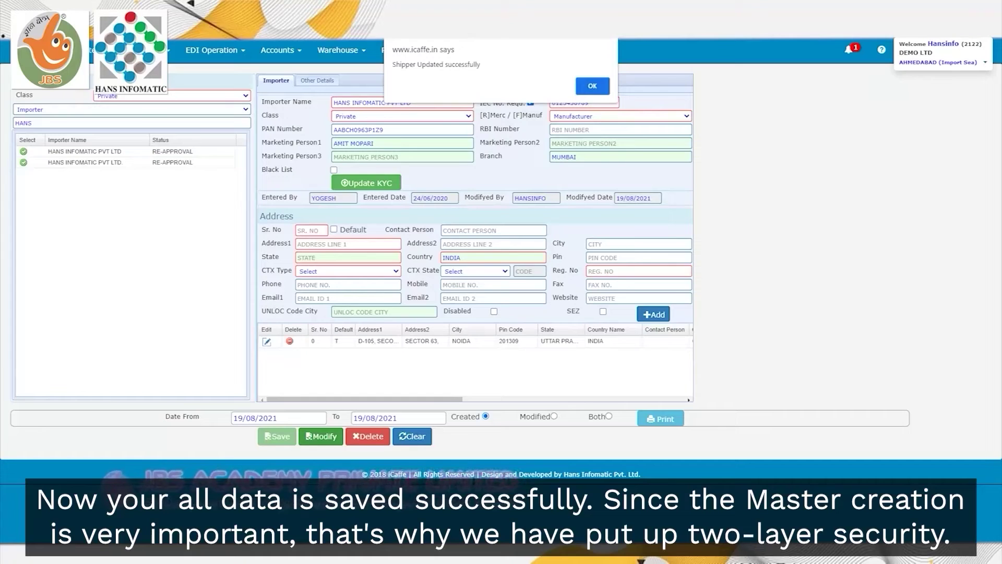
key(Return)
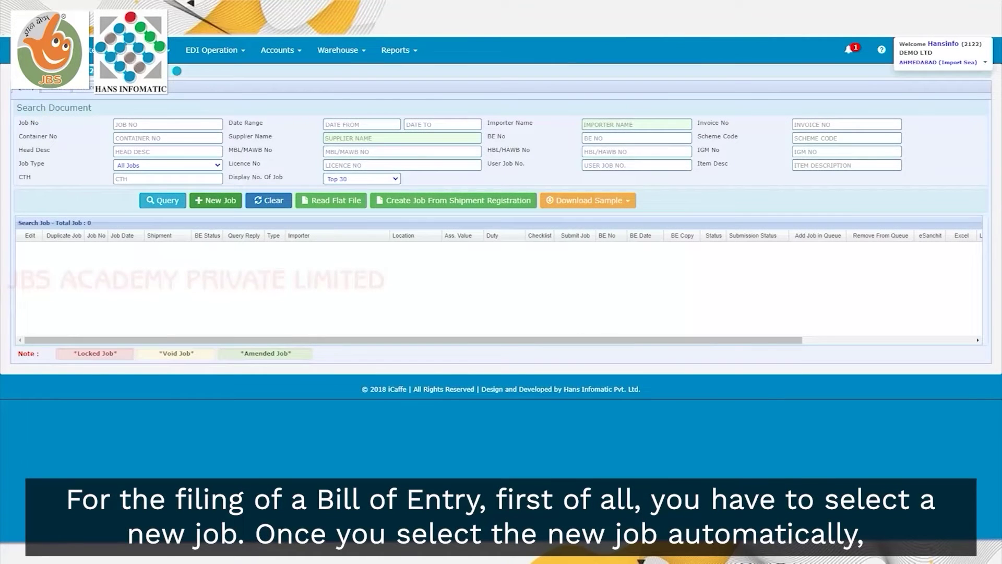
Start a new Bill of Entry job and set its location to AHEMDABAD ICD
click(216, 200)
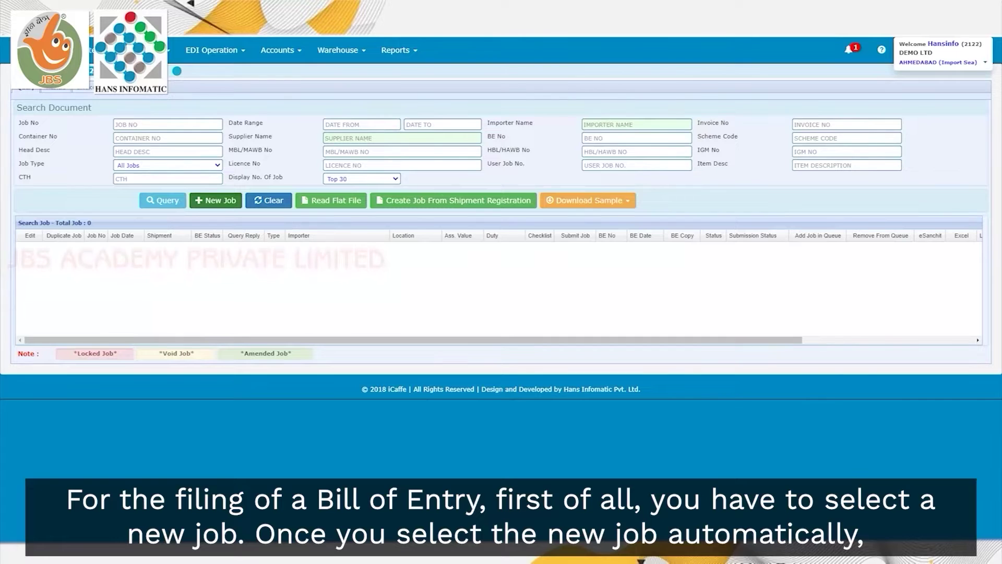
click(215, 200)
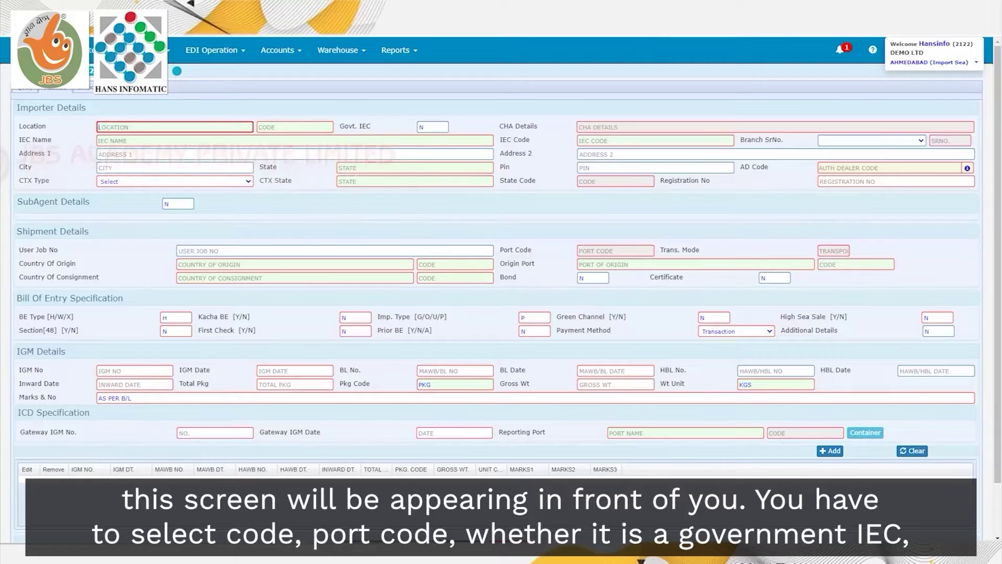
key(Return)
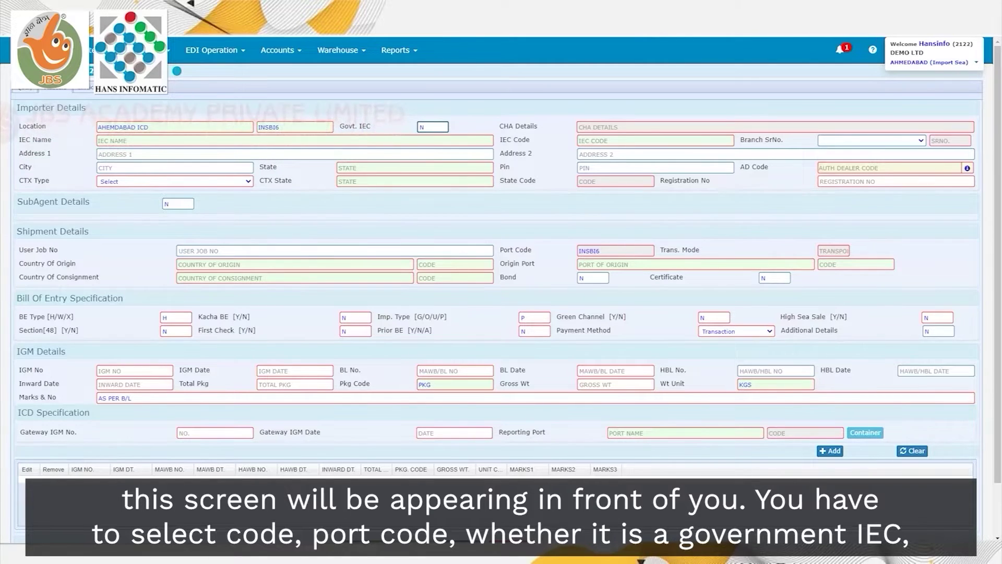
drag(372, 126, 359, 127)
click(433, 127)
Find HANS in the IEC name and choose HANS INFOMATIC PVT LTD. to fill in the importer details
click(295, 141)
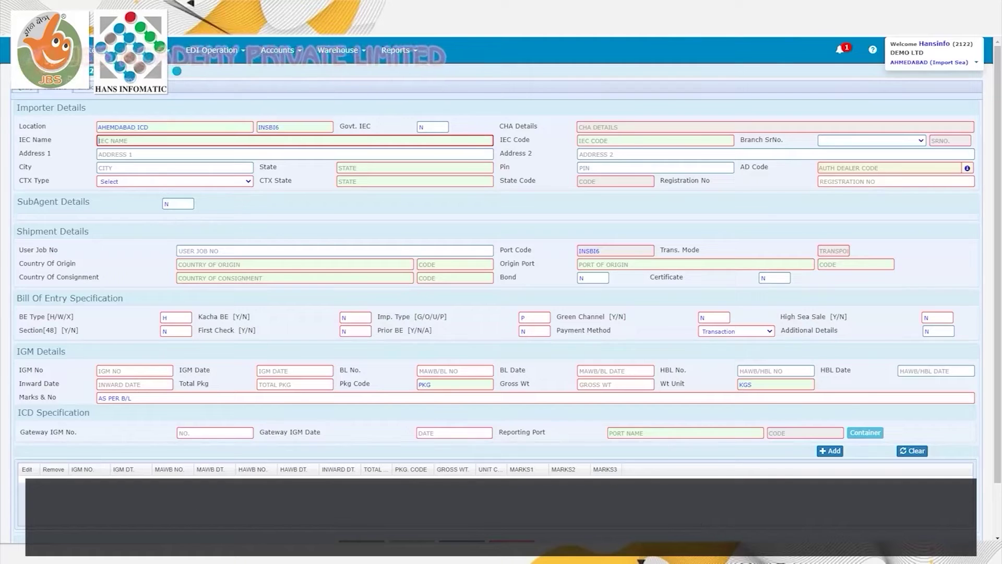
text(HANS)
key(Return)
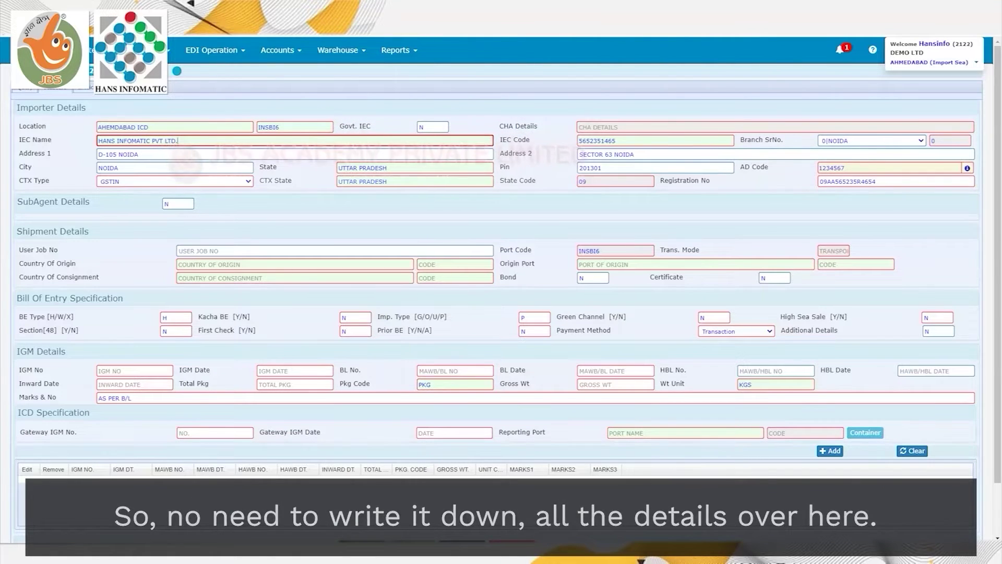
Set the shipment's country of origin to CHINA and its origin port to CHINA [JPCHI]
click(294, 265)
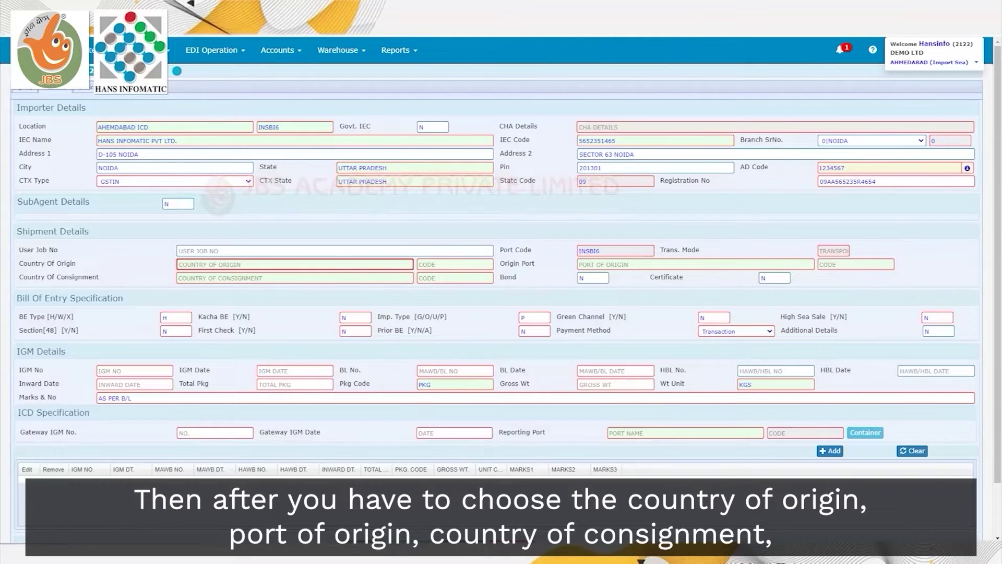
text(CHINA)
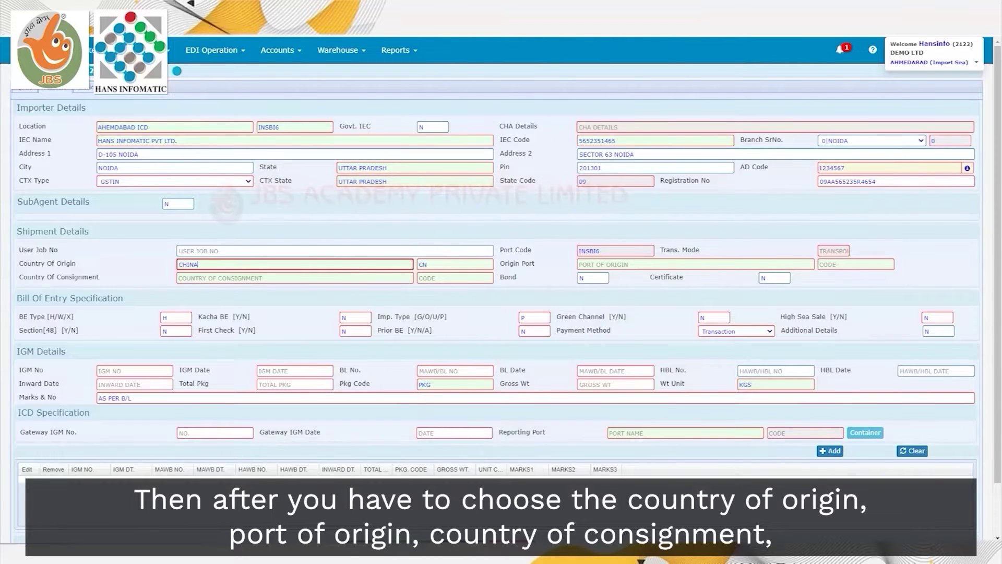
key(Tab)
key(Tab)
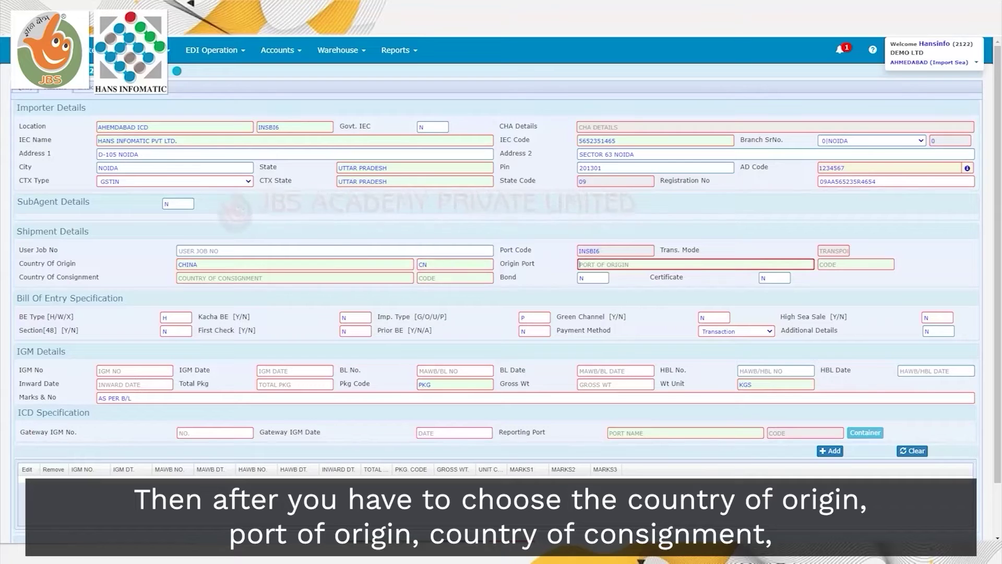
text(CHINA)
key(Down)
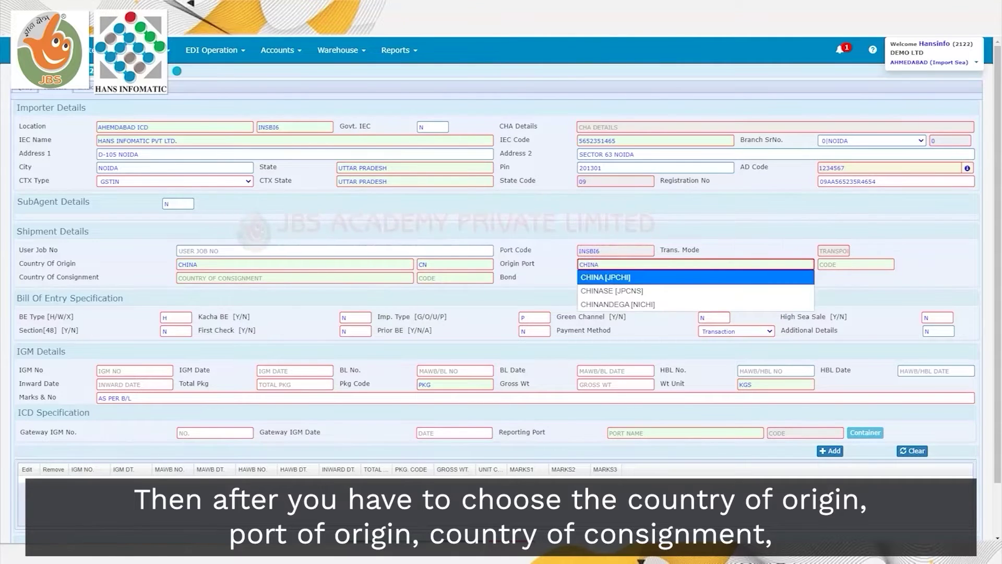
key(Return)
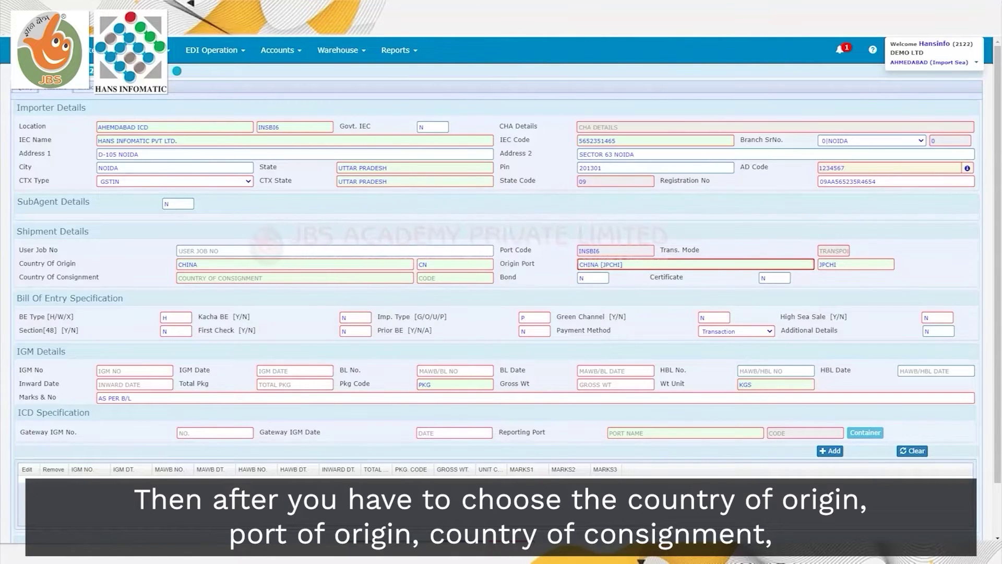
Set the shipment's country of consignment to CHINA
key(Tab)
text(CHINA)
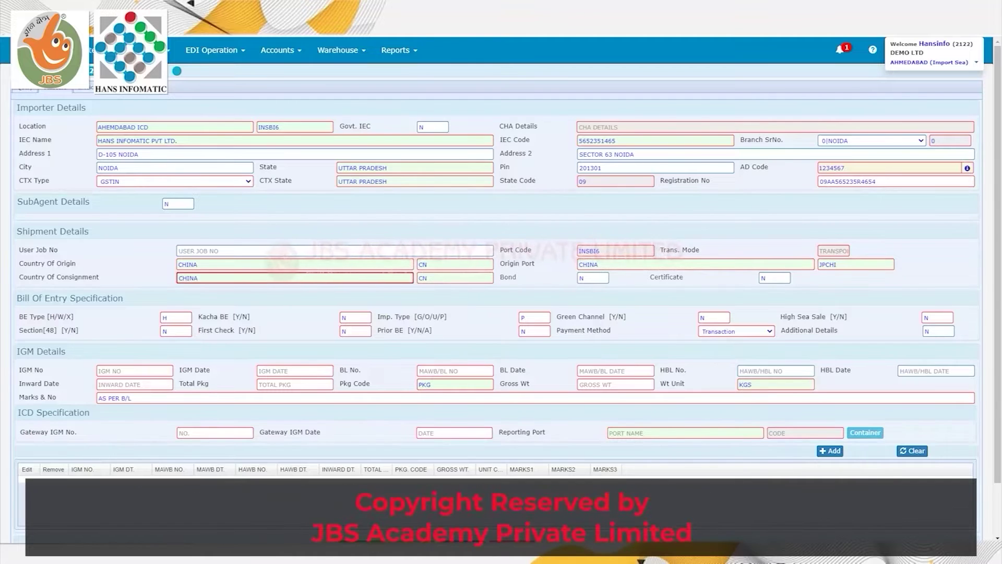
key(Tab)
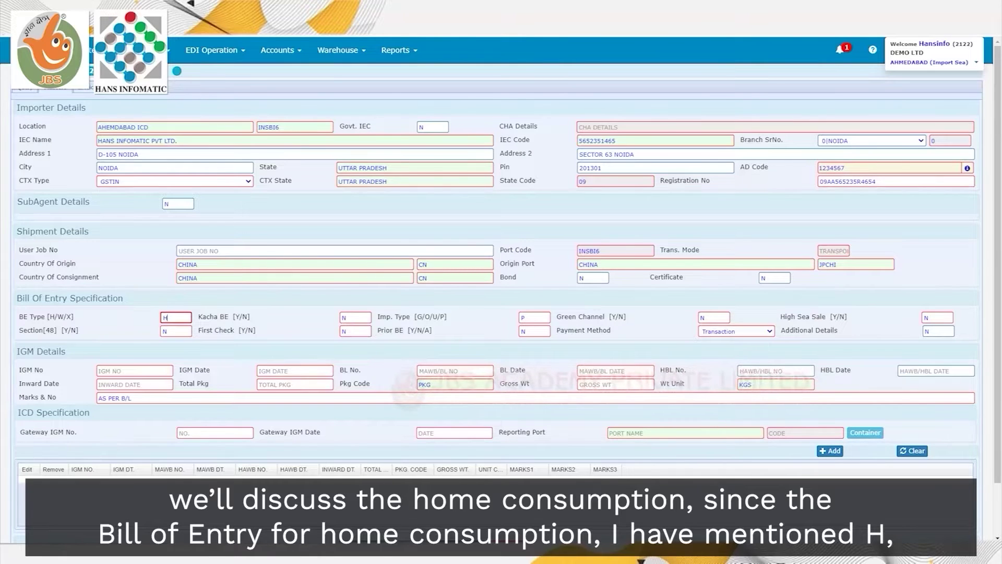
Try High Sea Sale as Y to view the HSS details form, cancel the form and set High Sea Sale back to N
key(Tab)
key(Tab)
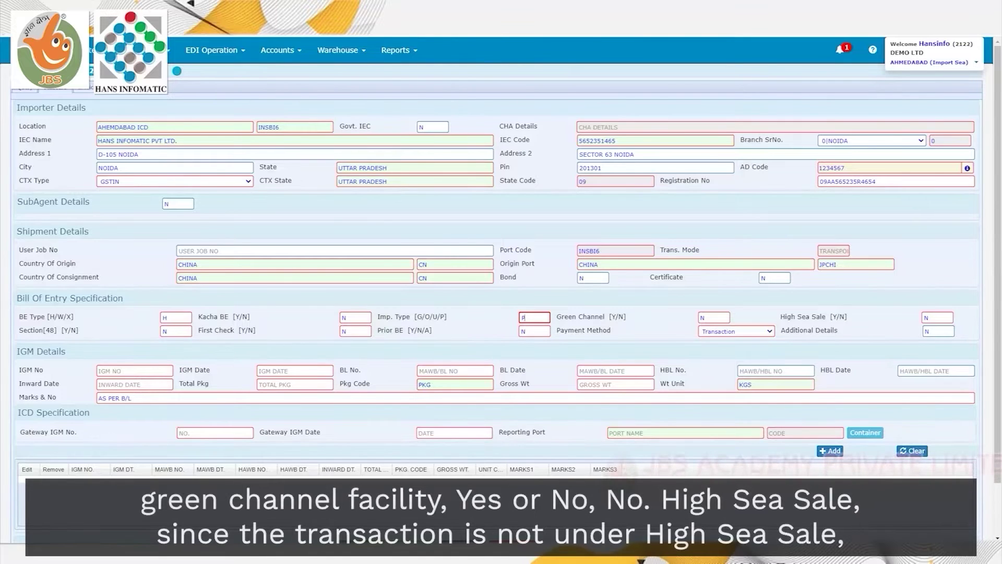
key(Tab)
key(Tab)
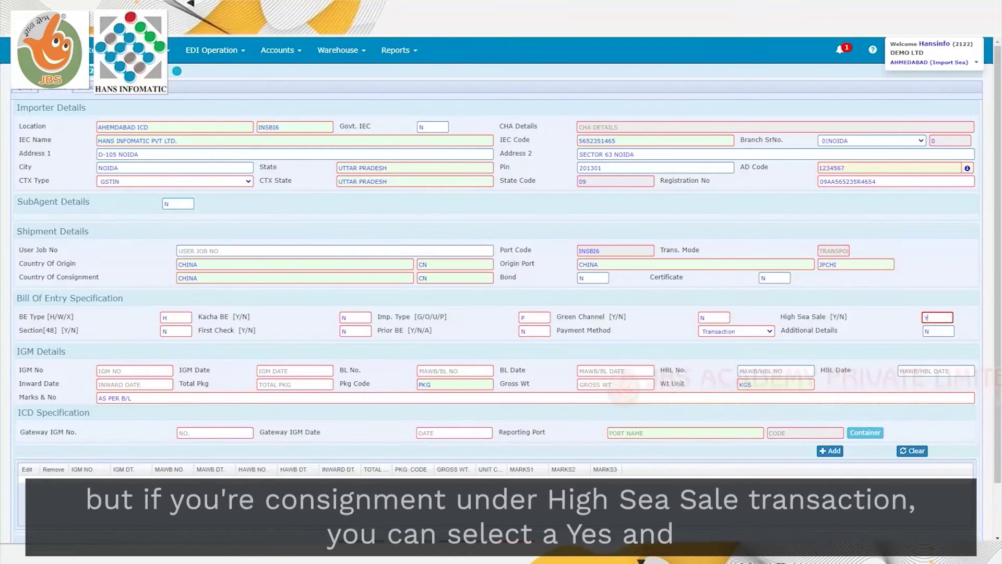
key(Tab)
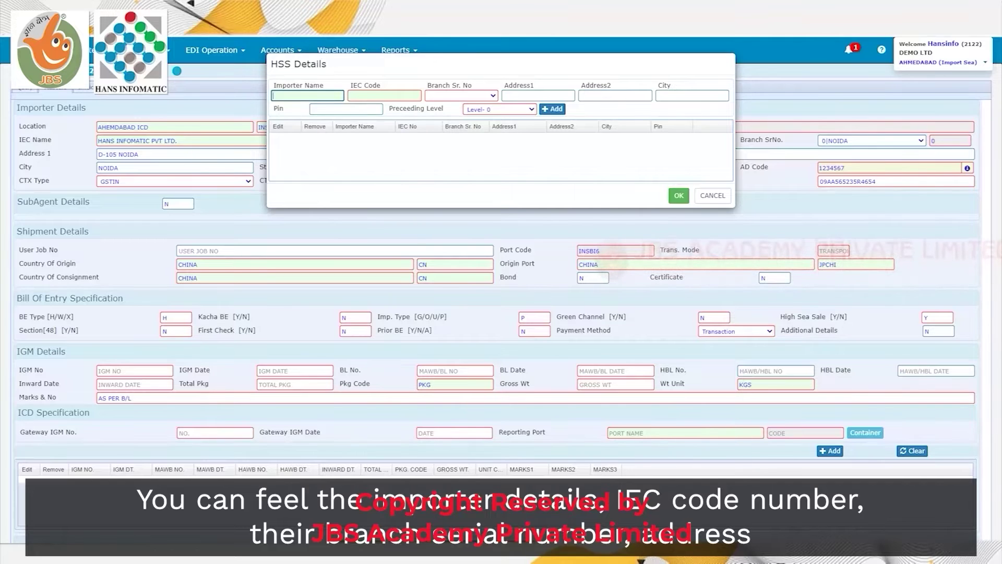
click(461, 95)
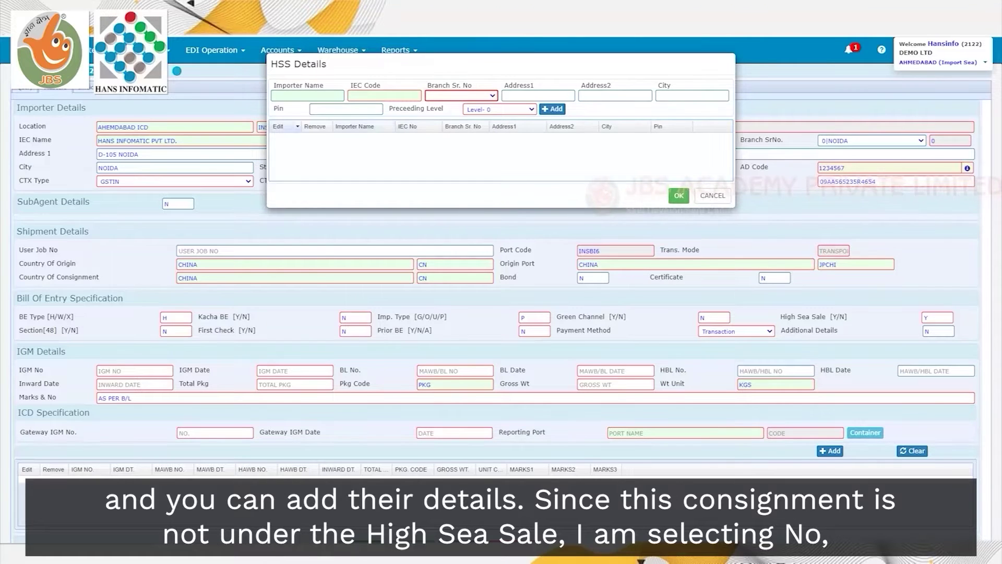
click(712, 196)
double_click(926, 318)
text(N)
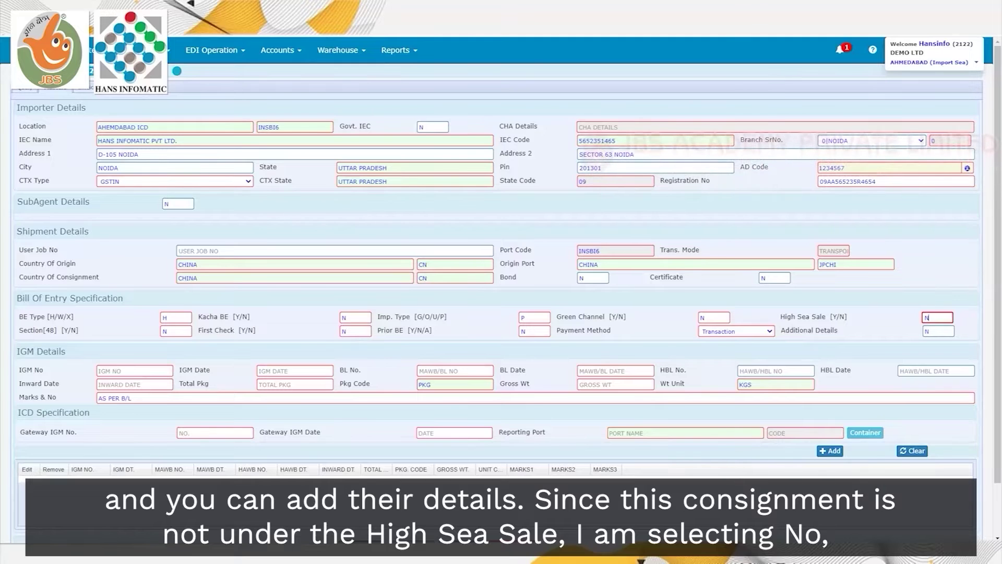
Keep Section 48, First Check and Prior BE each at N in the Bill of Entry specification
click(165, 330)
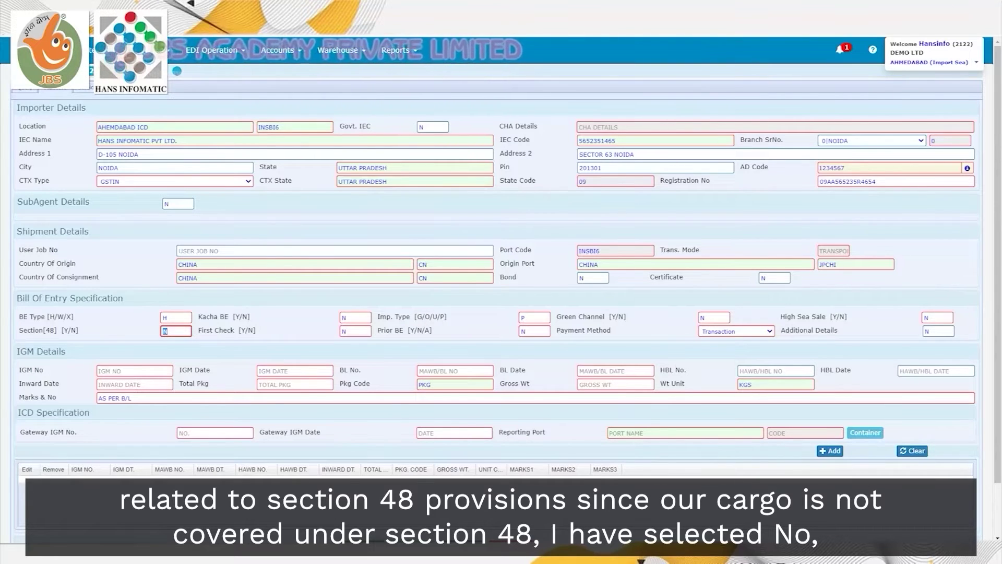
key(Tab)
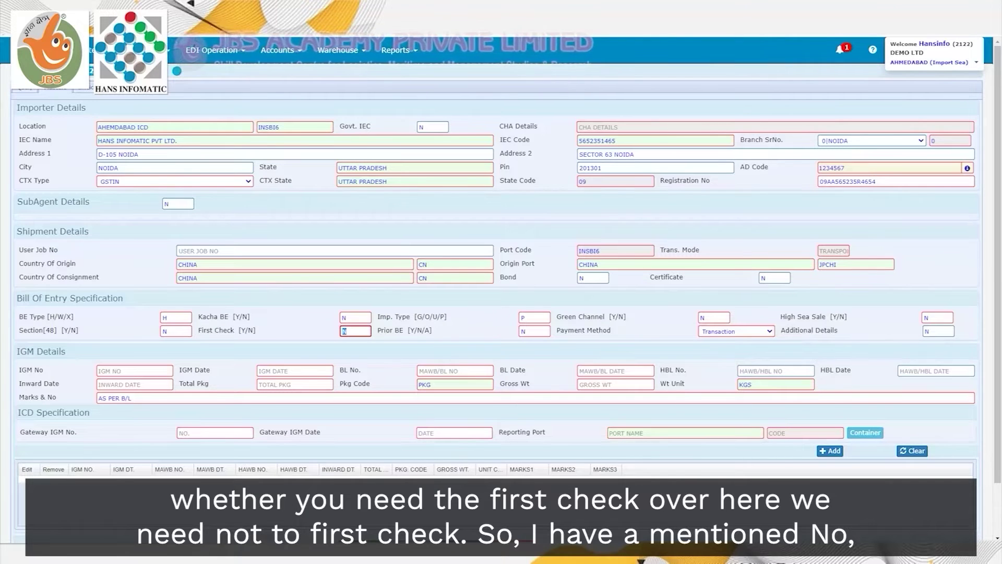
key(Tab)
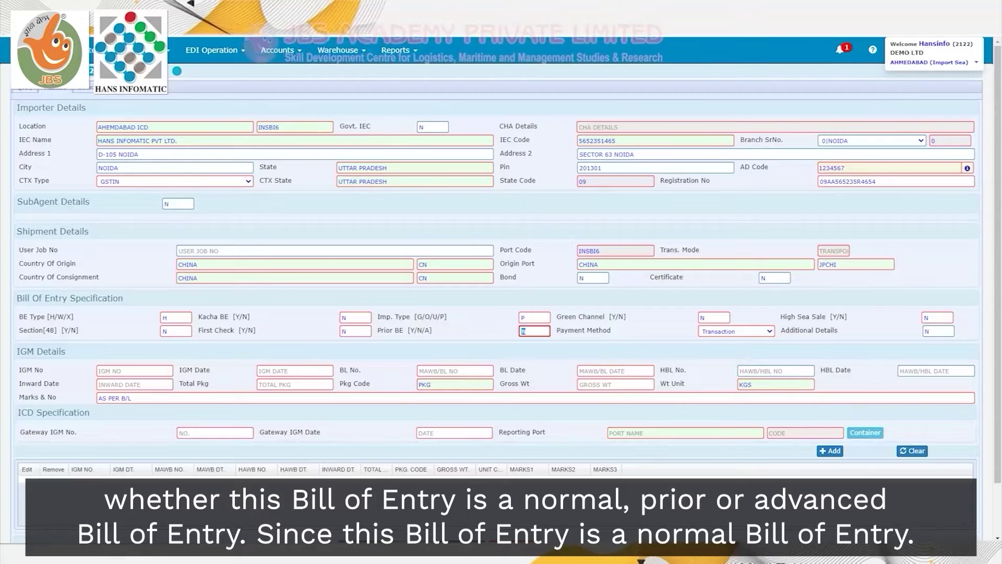
Compare the payment method options for the Bill of Entry and choose Transaction
key(Tab)
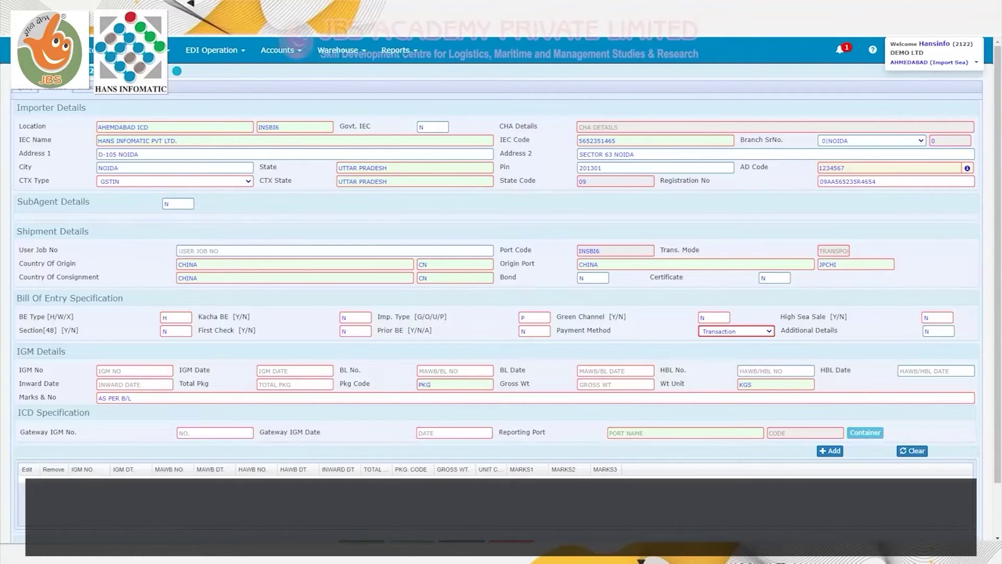
key(space)
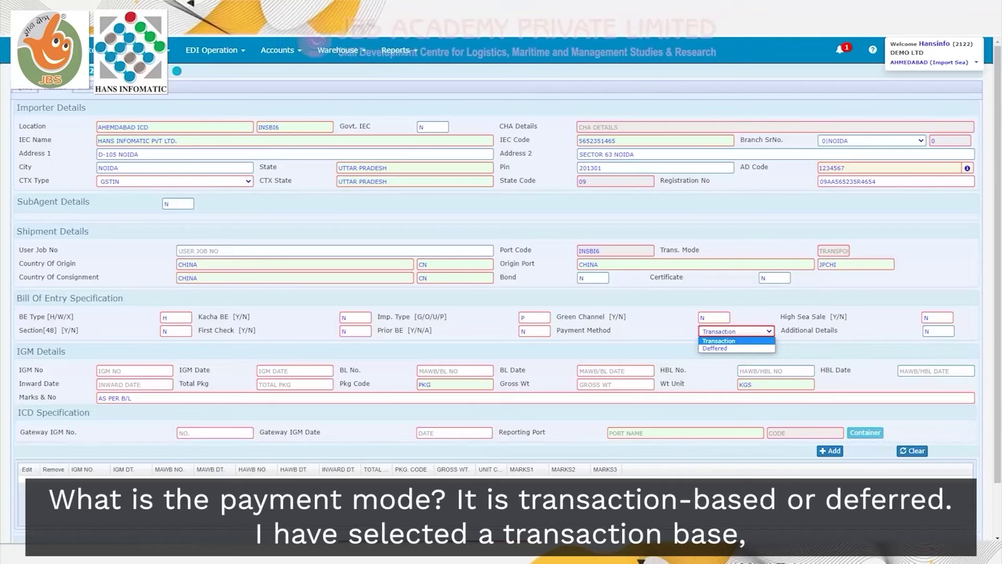
key(Down)
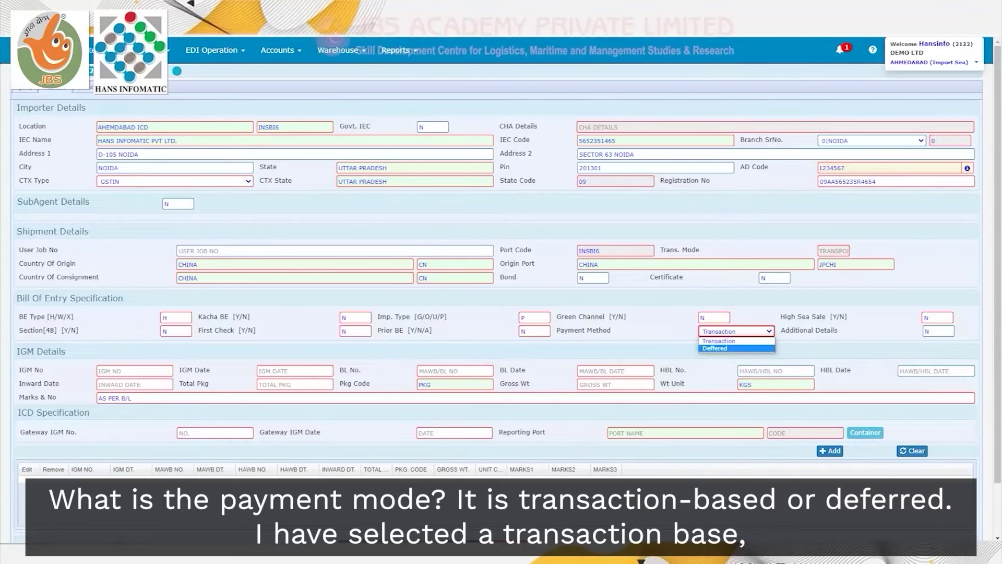
key(Up)
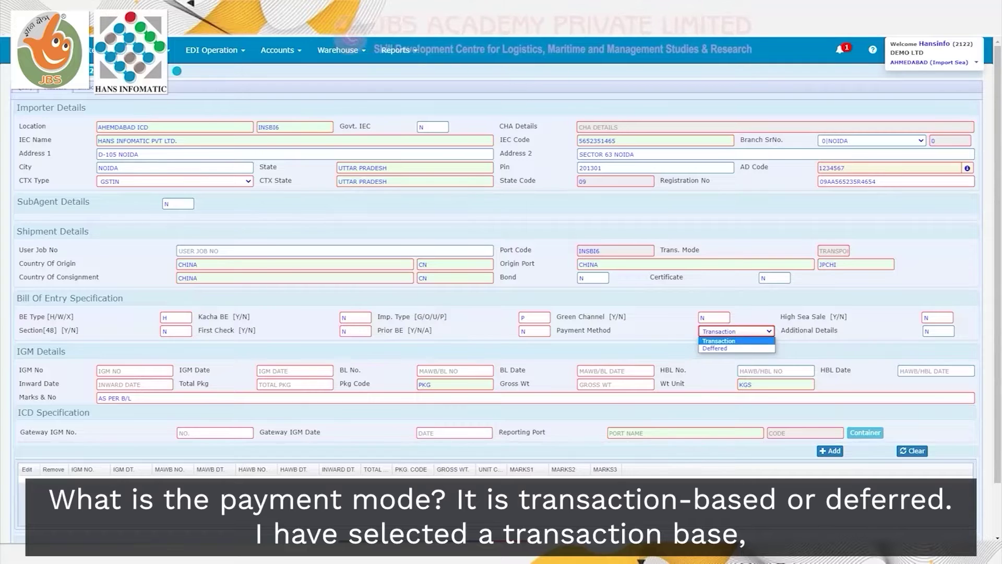
key(Return)
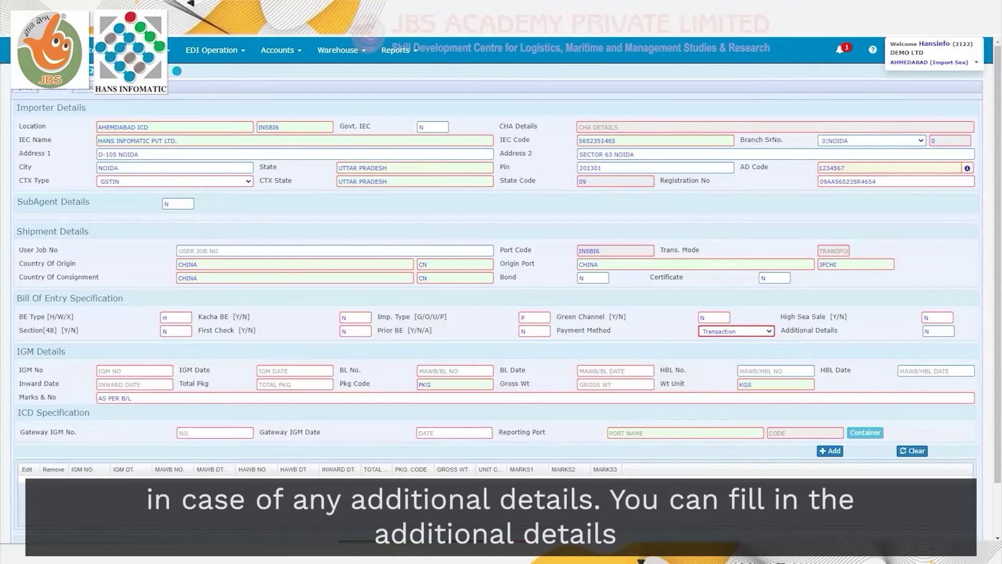
Try Additional Details as Y and go through the delivery date, GRN number and purchase order number fields
key(Tab)
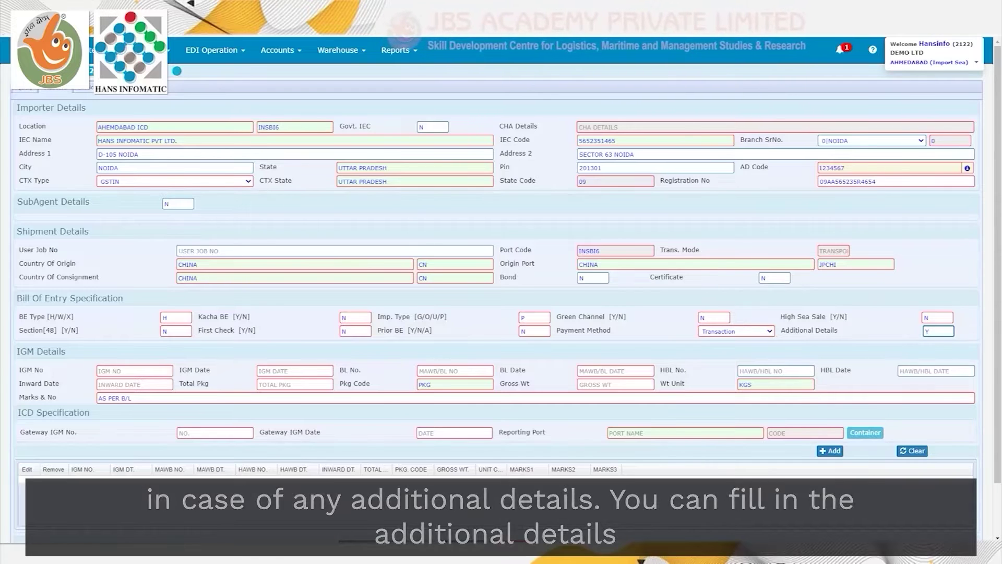
key(Tab)
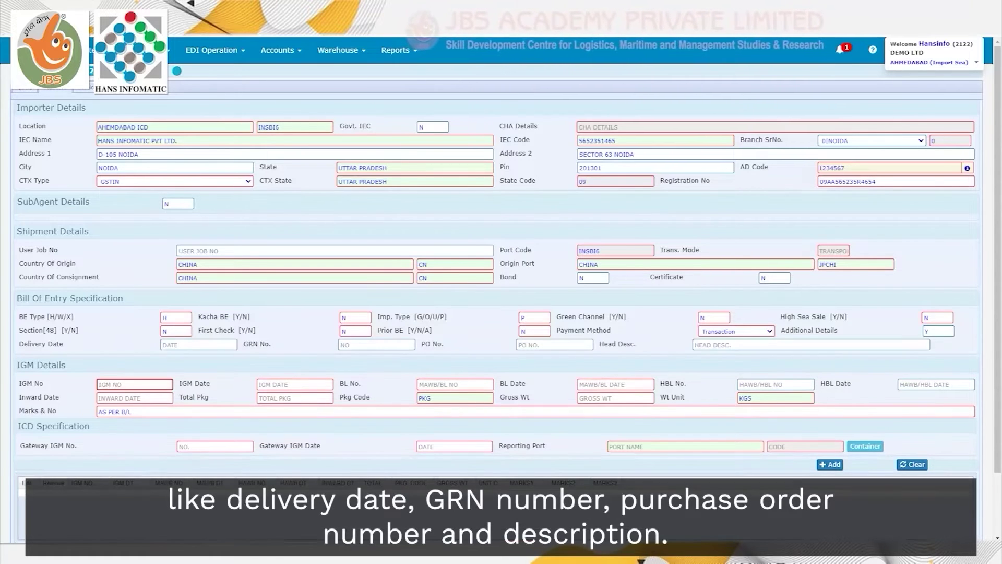
click(198, 345)
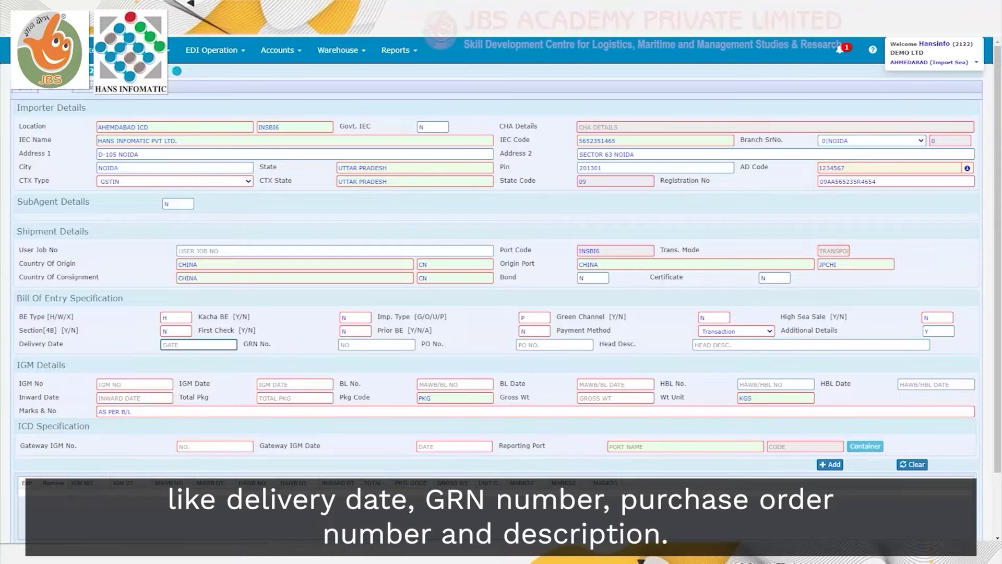
key(Tab)
key(Tab)
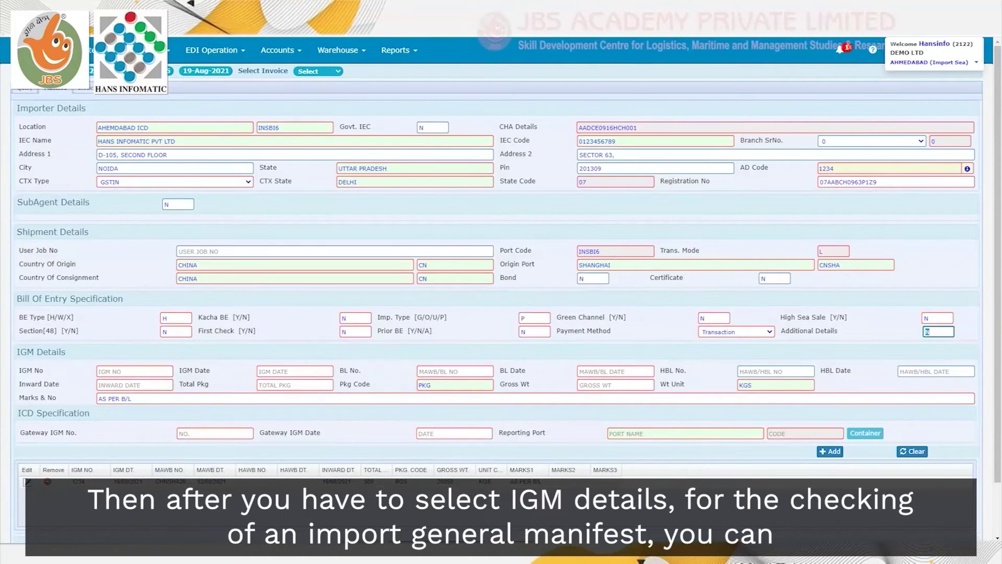
Open the existing IGM entry in the table for editing
click(27, 482)
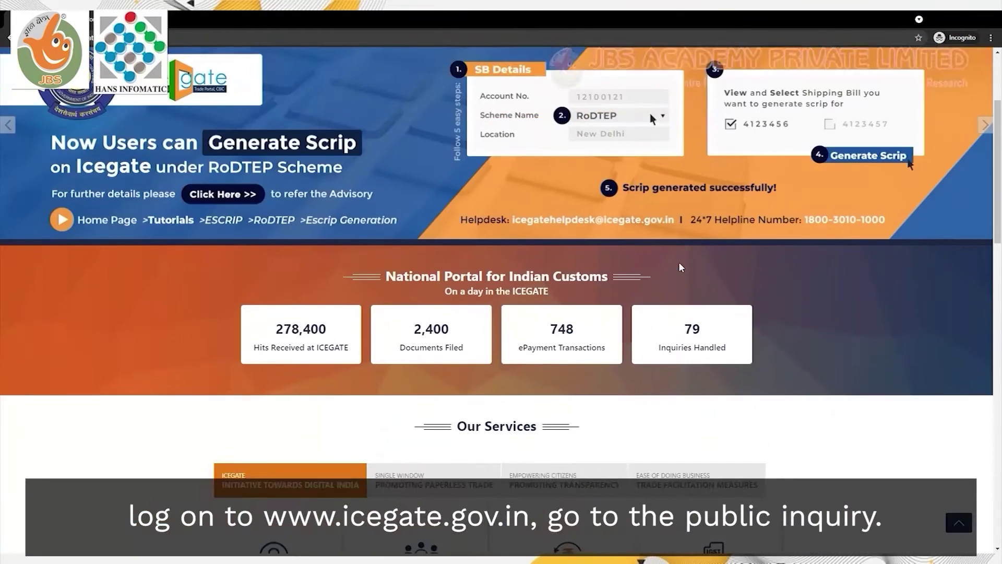
On the ICEGATE portal, open the Sea IGM enquiry from the public enquiries' document status and choose the port location
scroll(680, 267, down, 5)
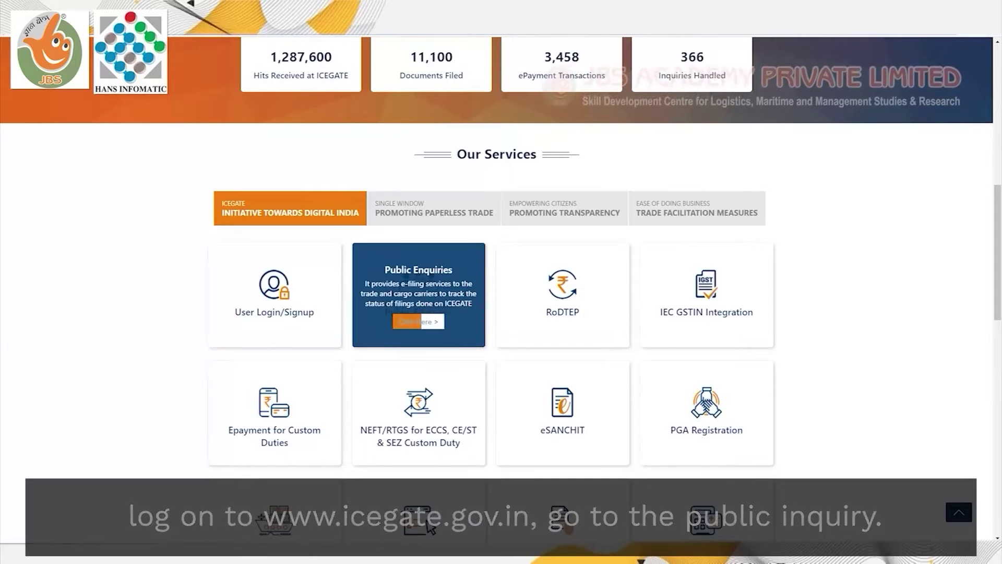
click(418, 323)
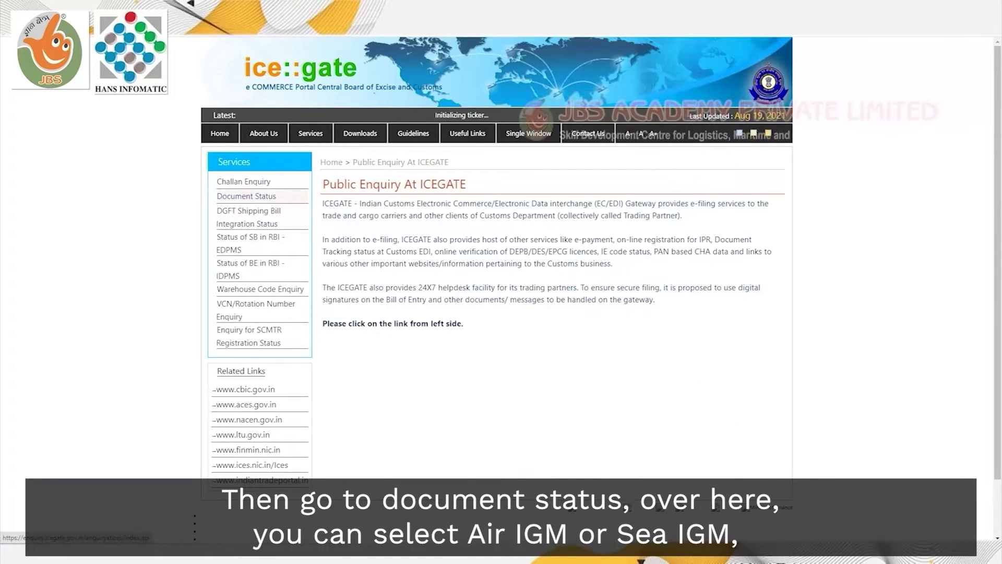
click(261, 197)
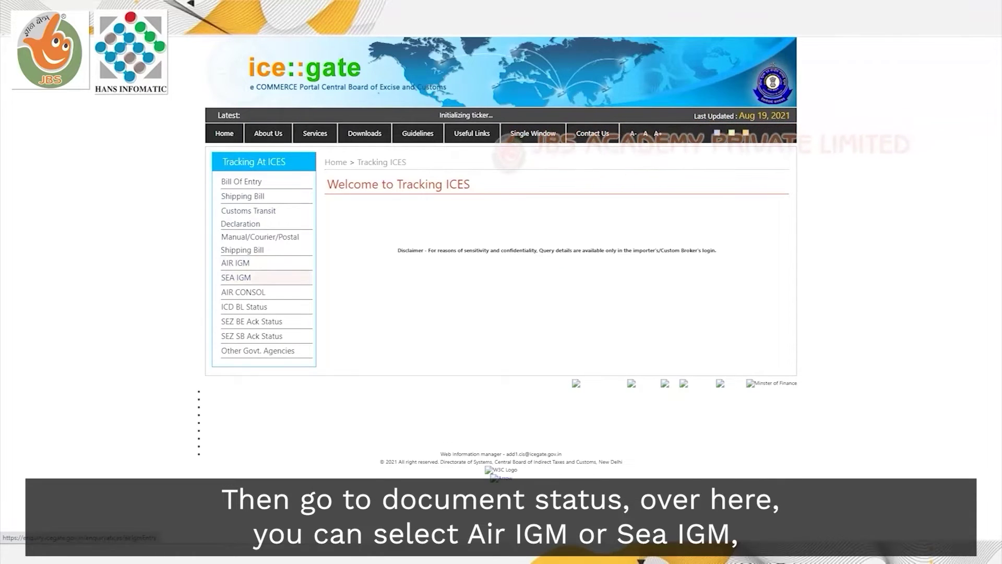
click(236, 277)
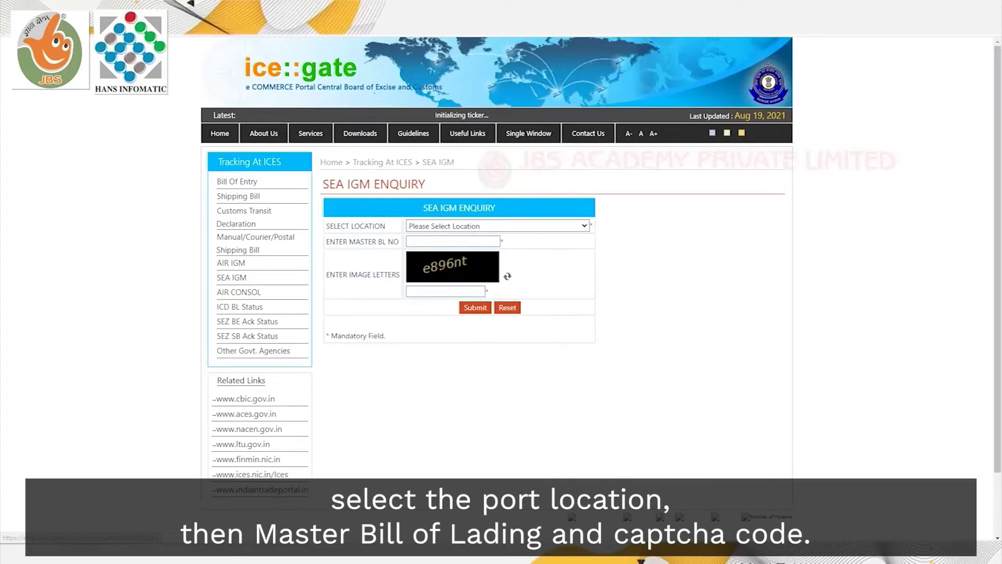
click(497, 226)
key(m)
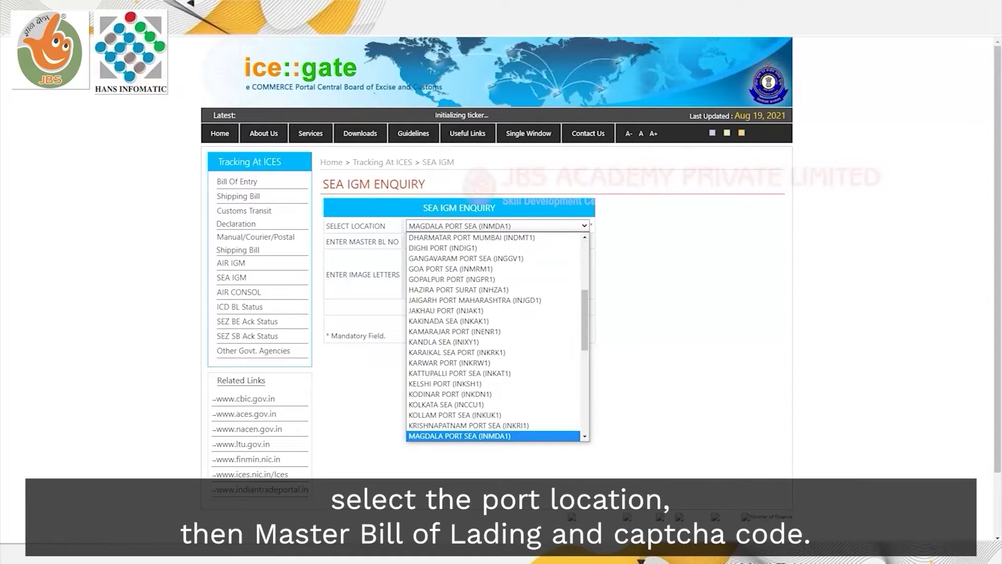
key(u)
key(Down)
key(Return)
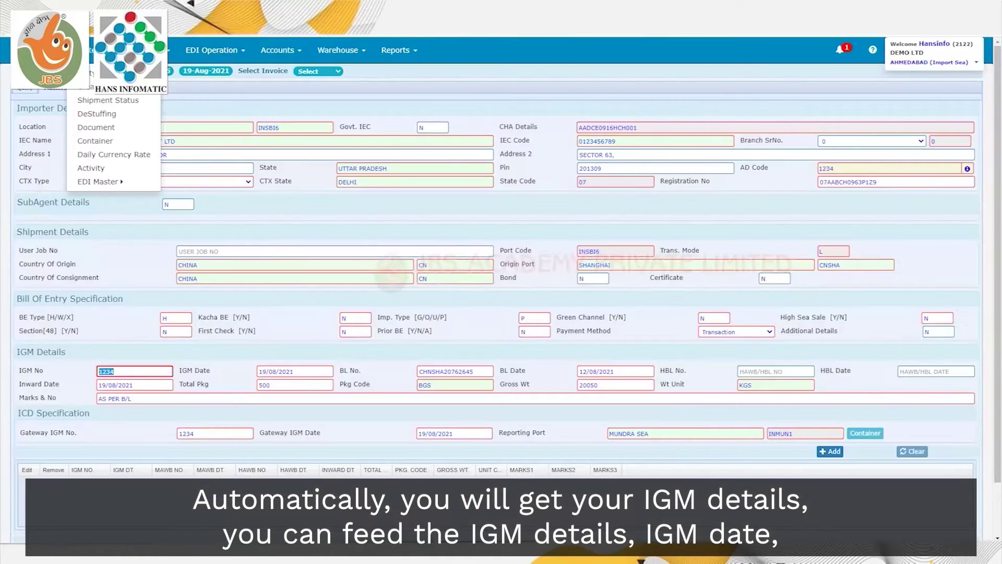
In the import job, check the IGM number and date, BL number and date, and the house BL number and date
click(116, 371)
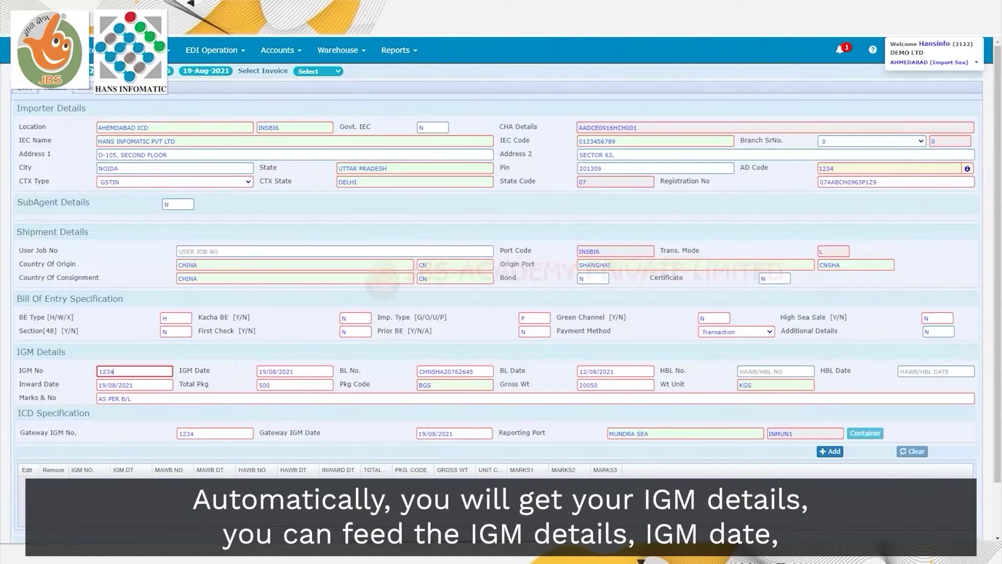
key(Tab)
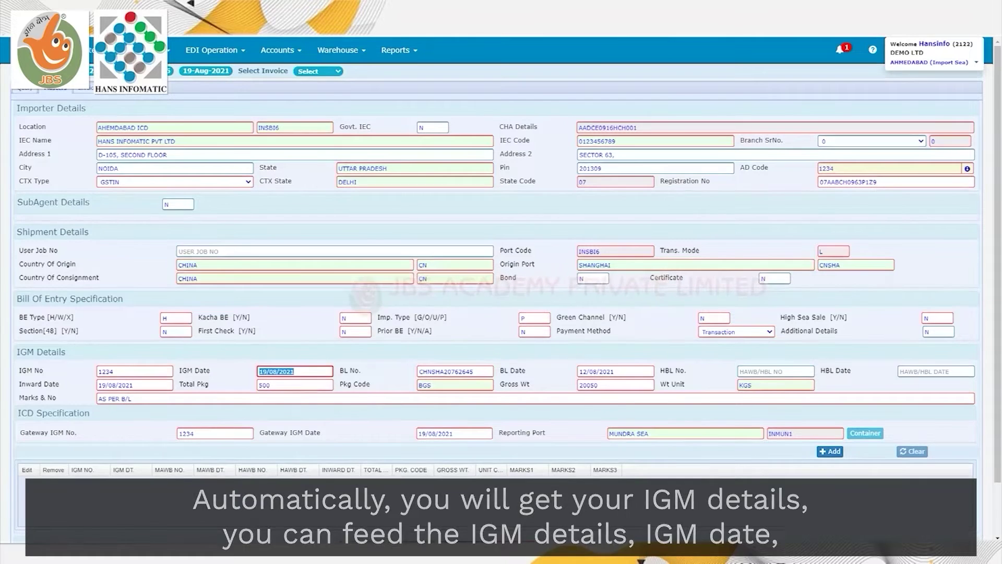
key(Tab)
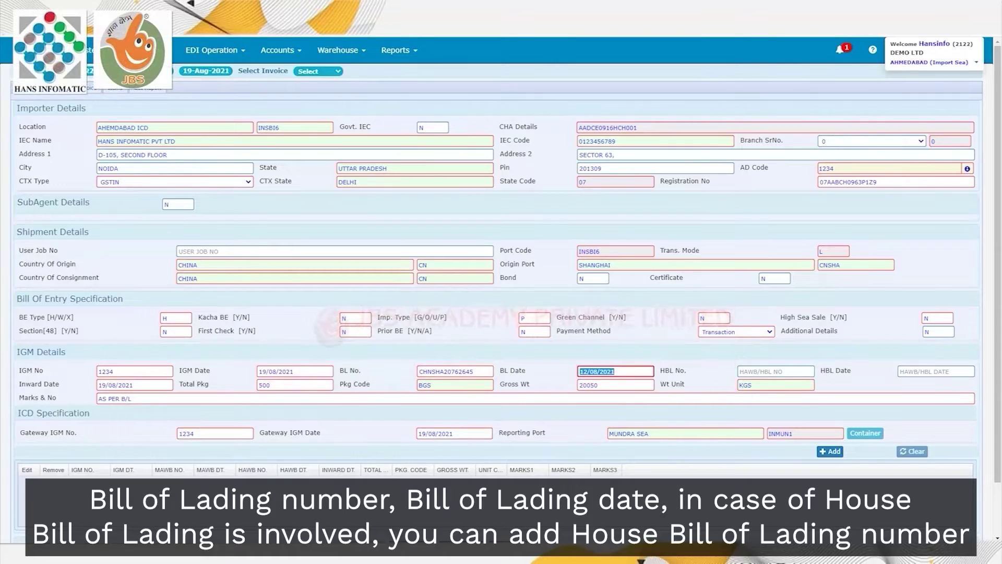
key(Tab)
key(Tab)
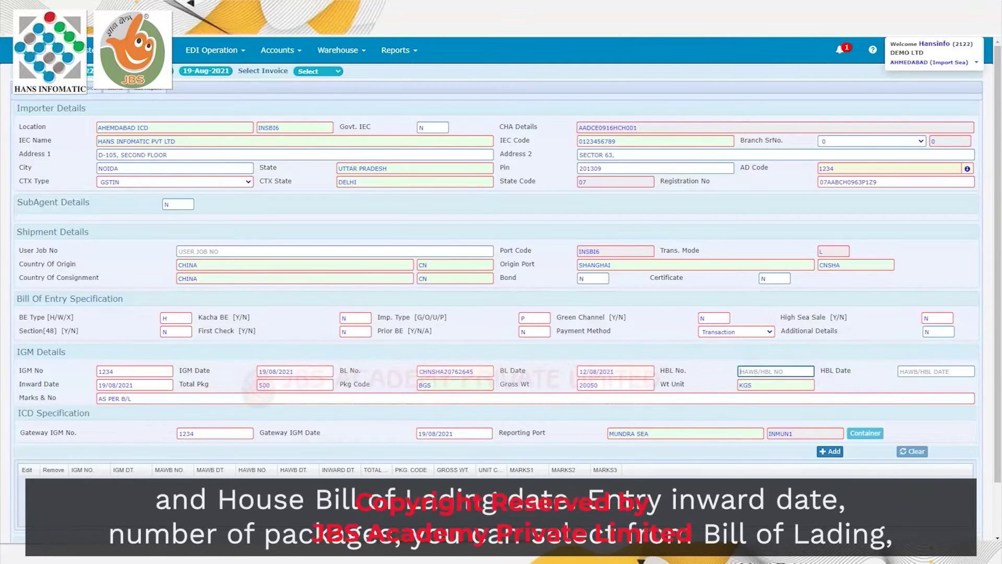
key(Tab)
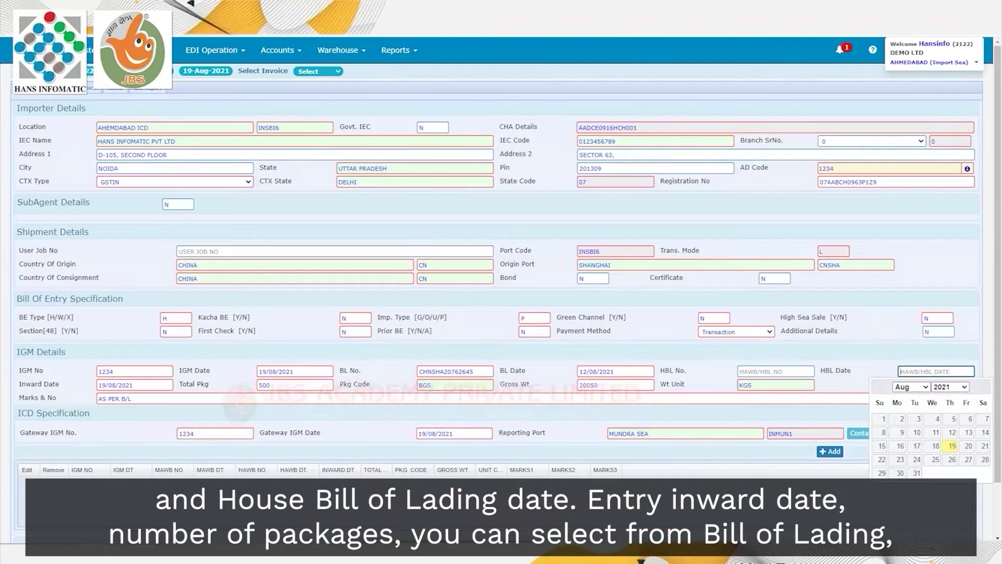
Check the inward date, total packages, package code, gross weight, weight unit, and marks and numbers in the IGM details
key(Tab)
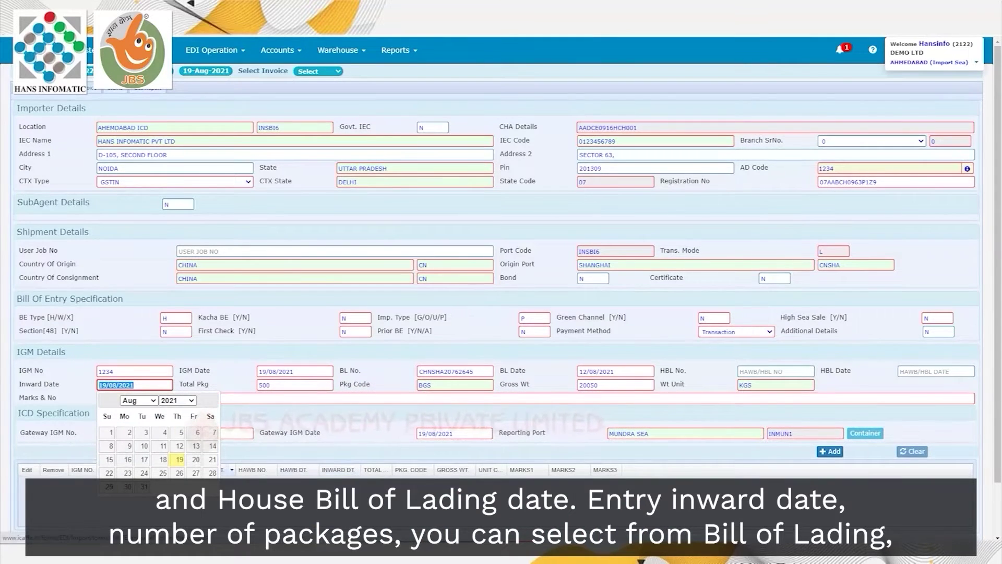
key(Tab)
key(Right)
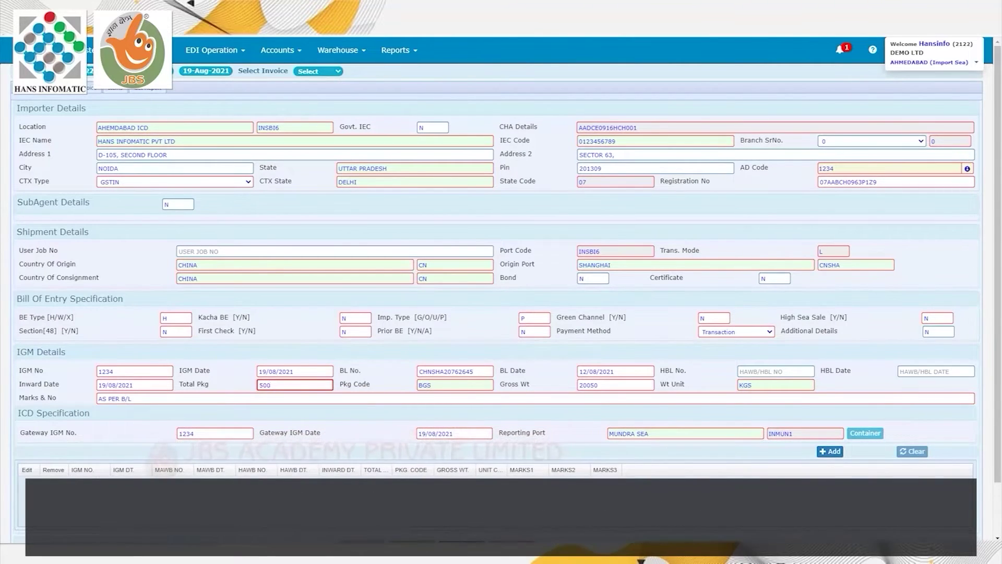
key(Tab)
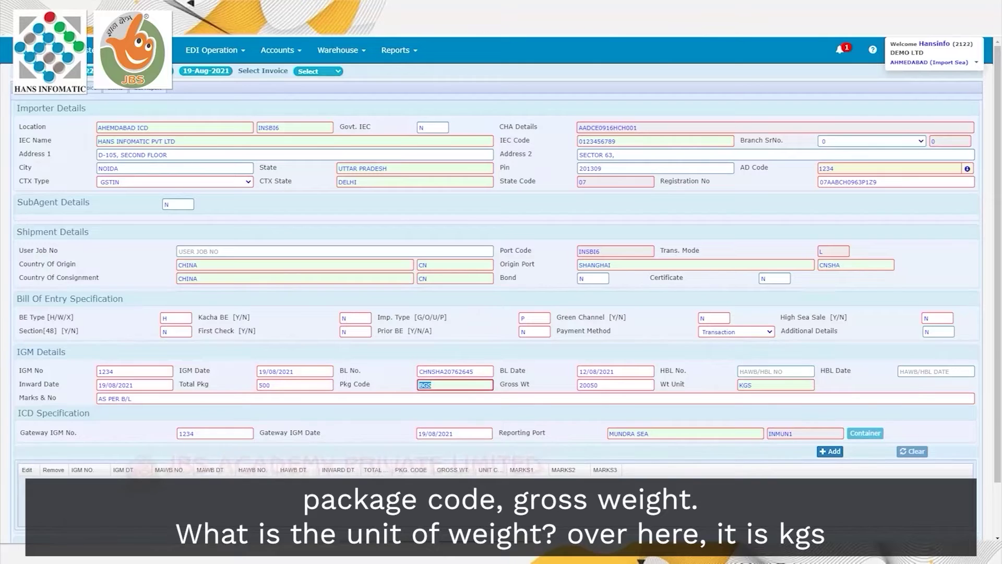
key(Tab)
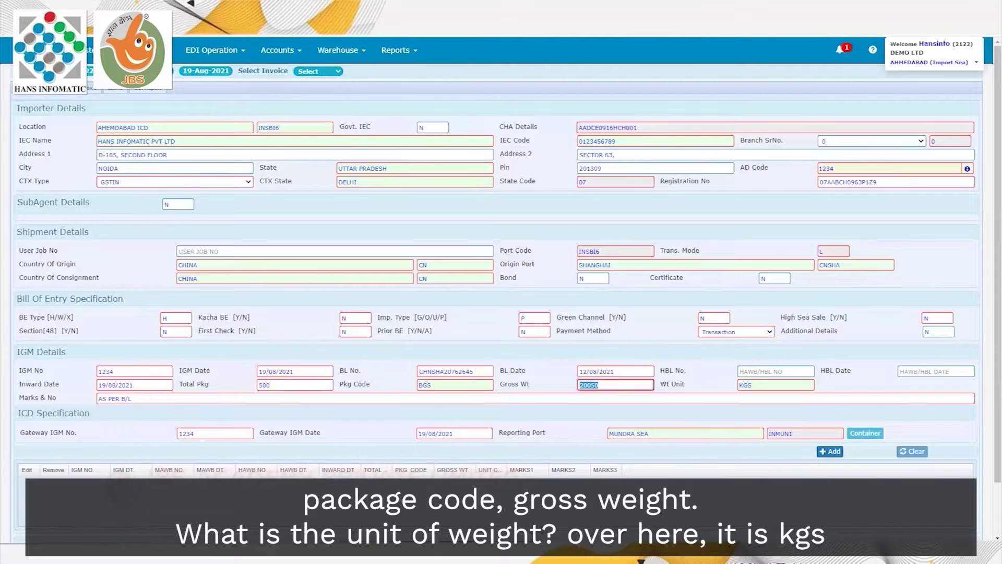
key(Tab)
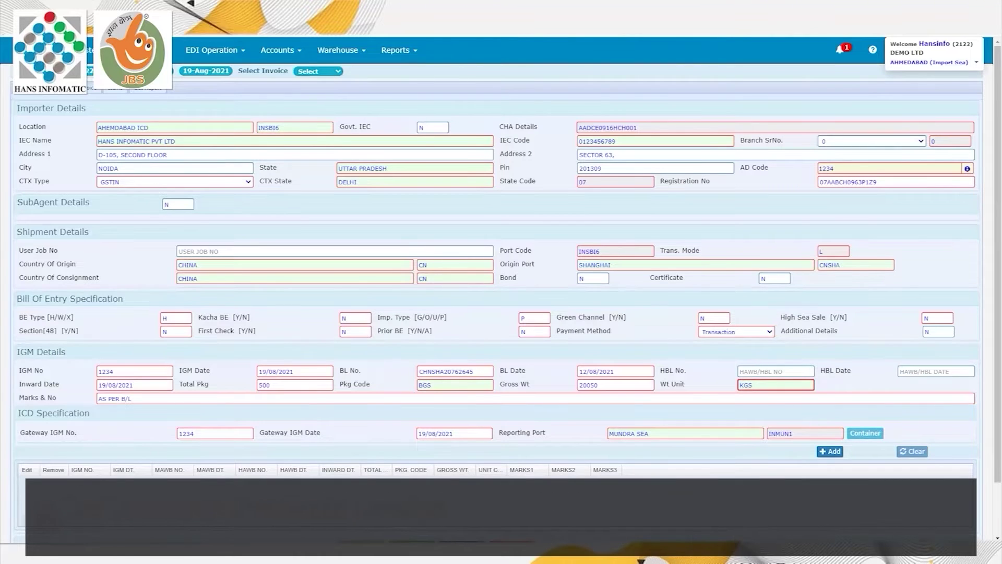
key(Tab)
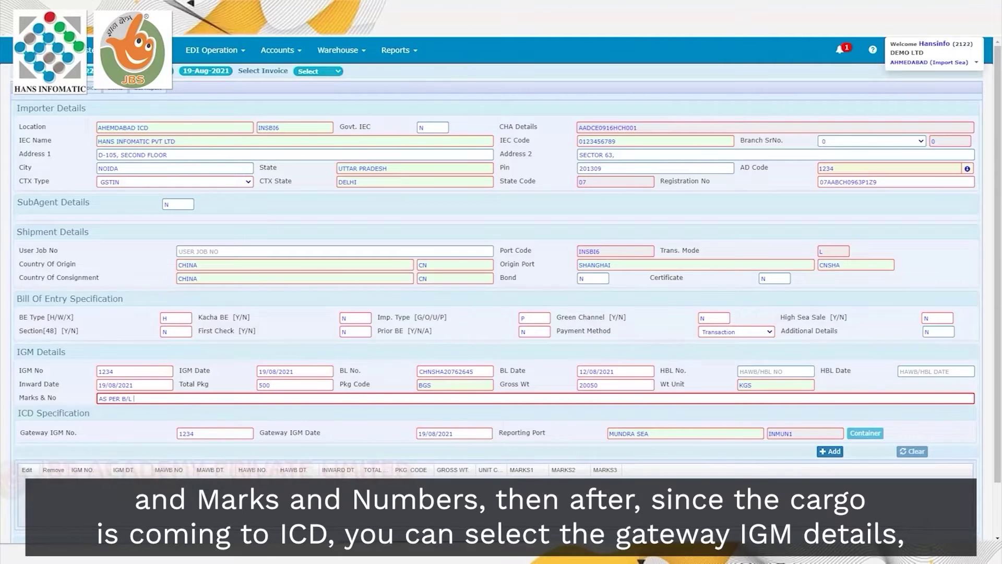
Check the gateway IGM number, gateway IGM date and reporting port, and add the IGM entry to the job's table
key(Tab)
key(Right)
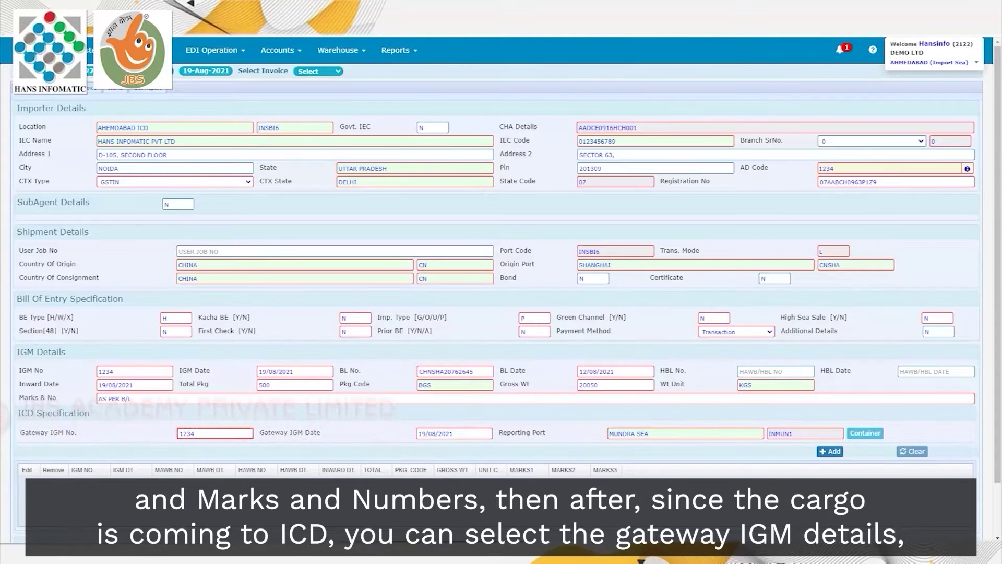
key(Tab)
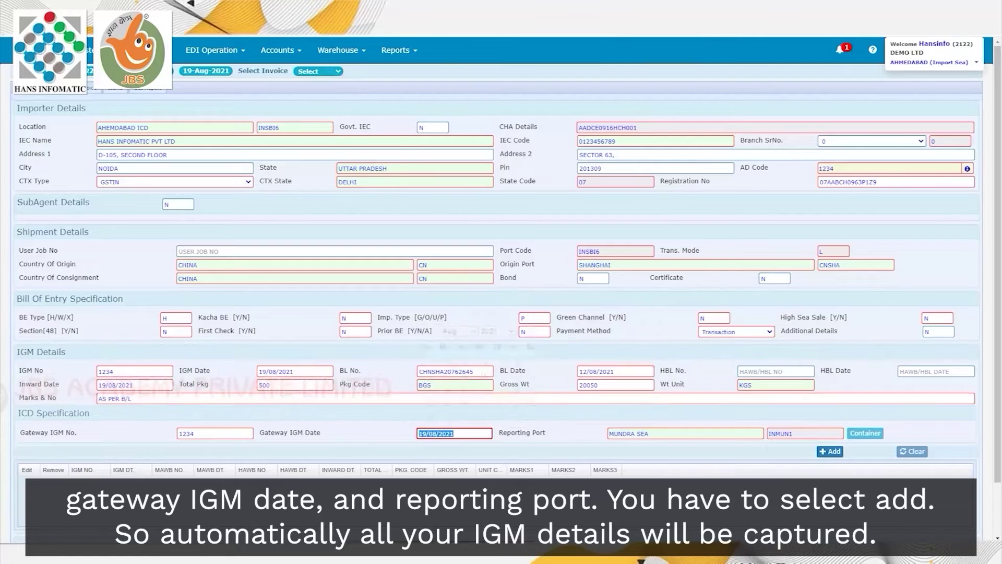
key(Tab)
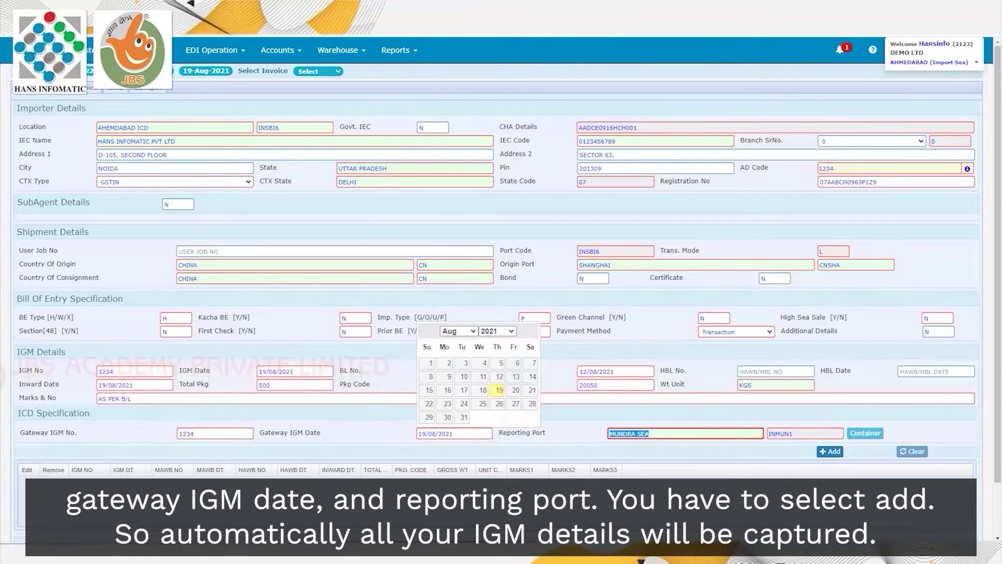
key(Tab)
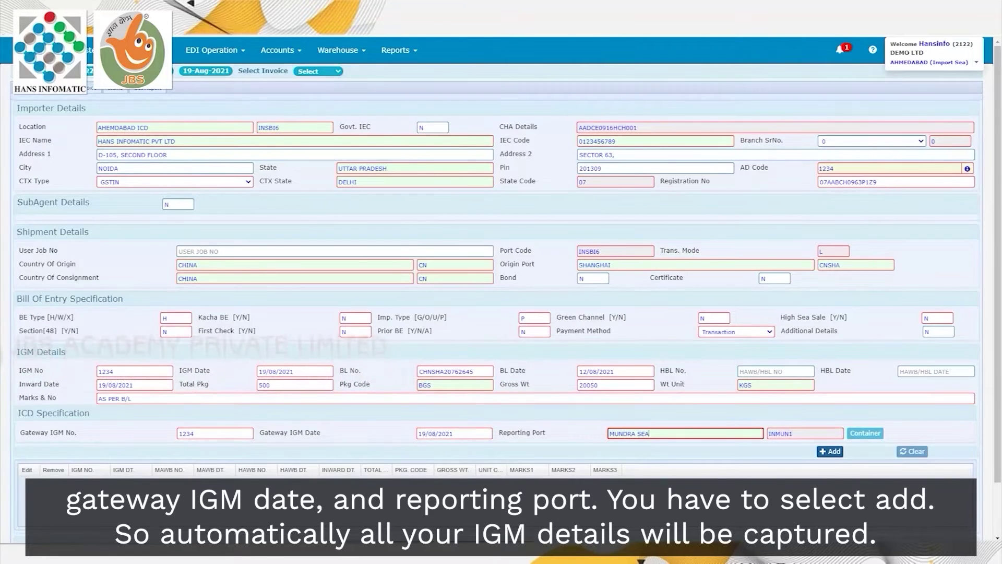
key(Return)
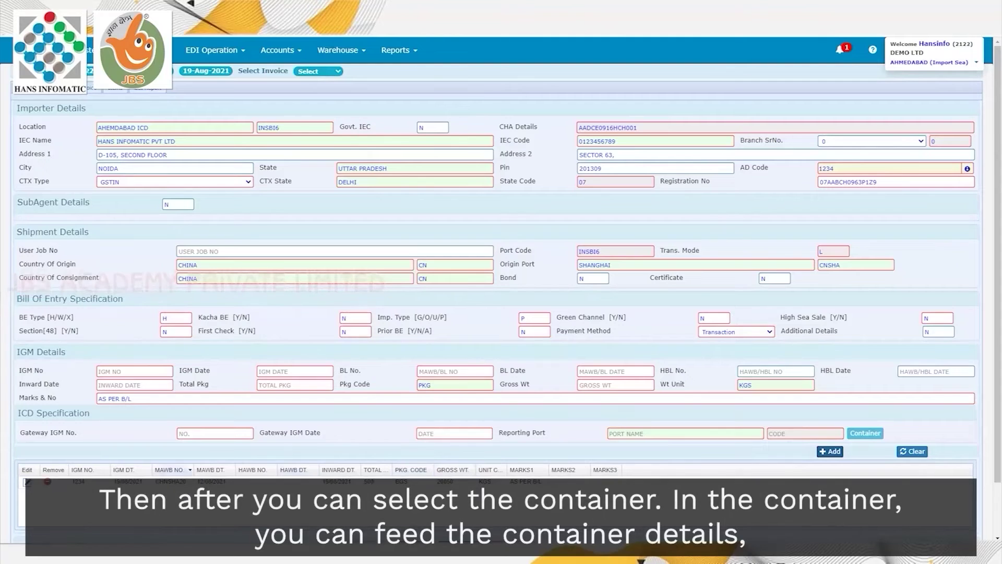
Open the job's container details, edit the listed container, check its container and seal numbers, and keep FCL as the load type
click(865, 433)
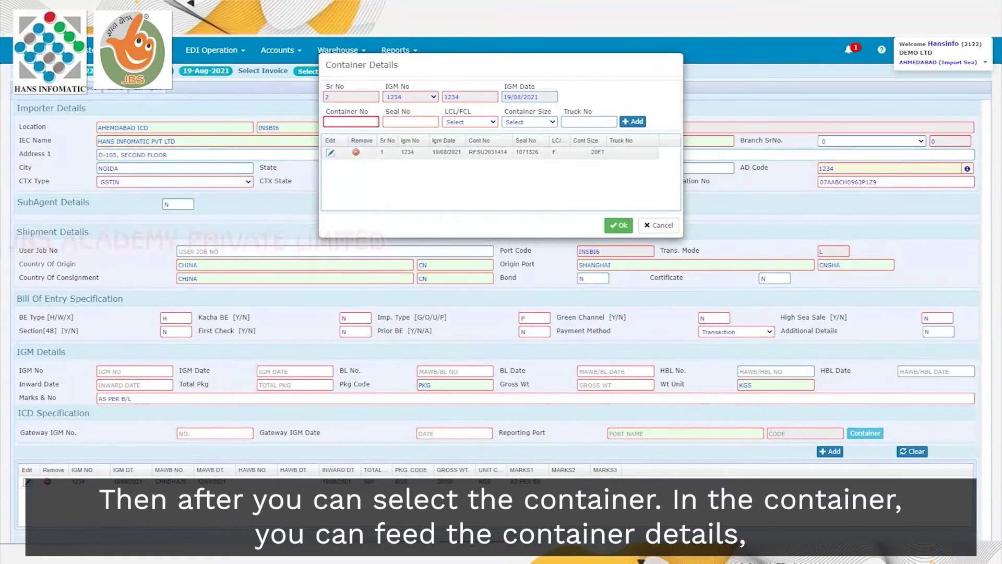
click(330, 153)
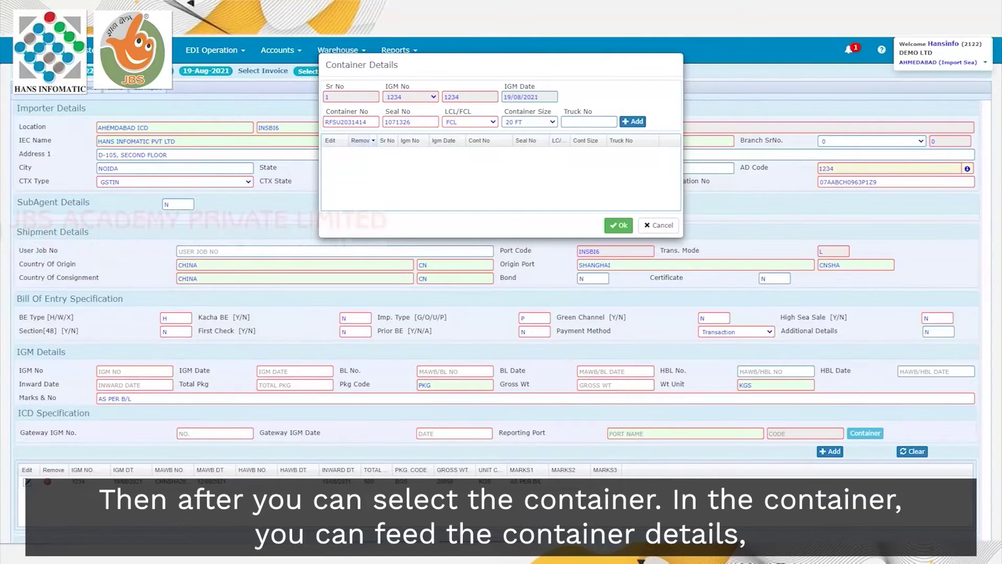
click(368, 122)
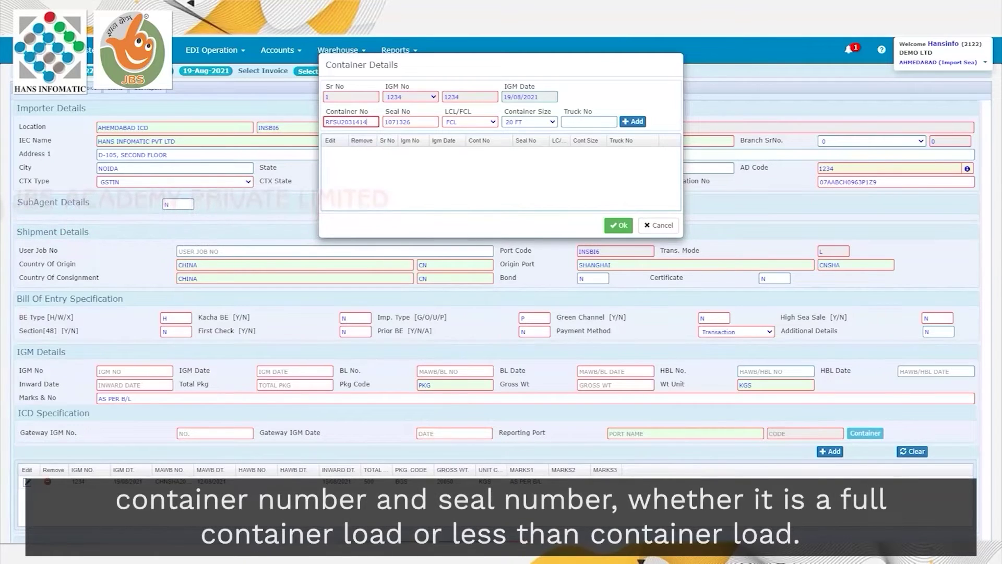
key(Tab)
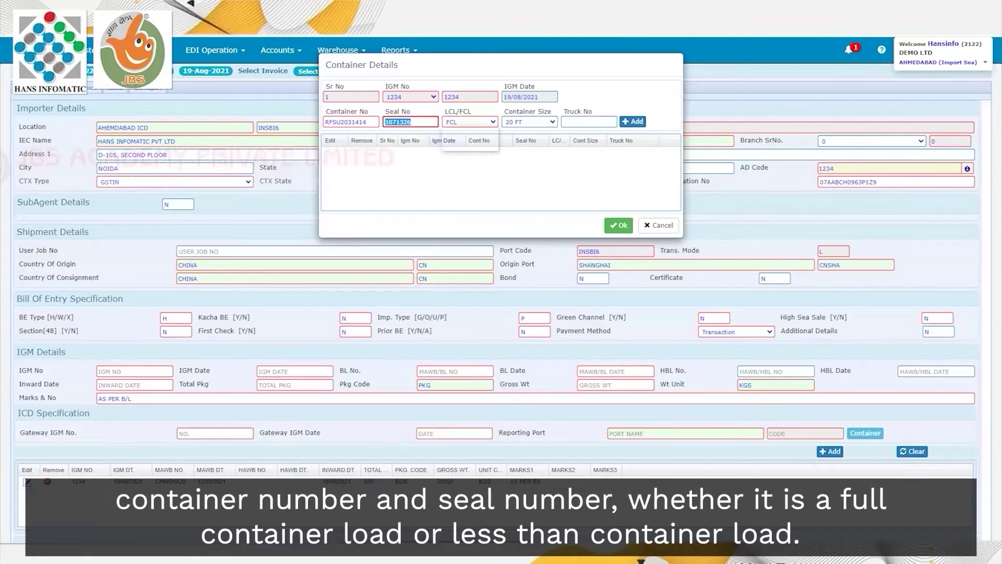
key(Tab)
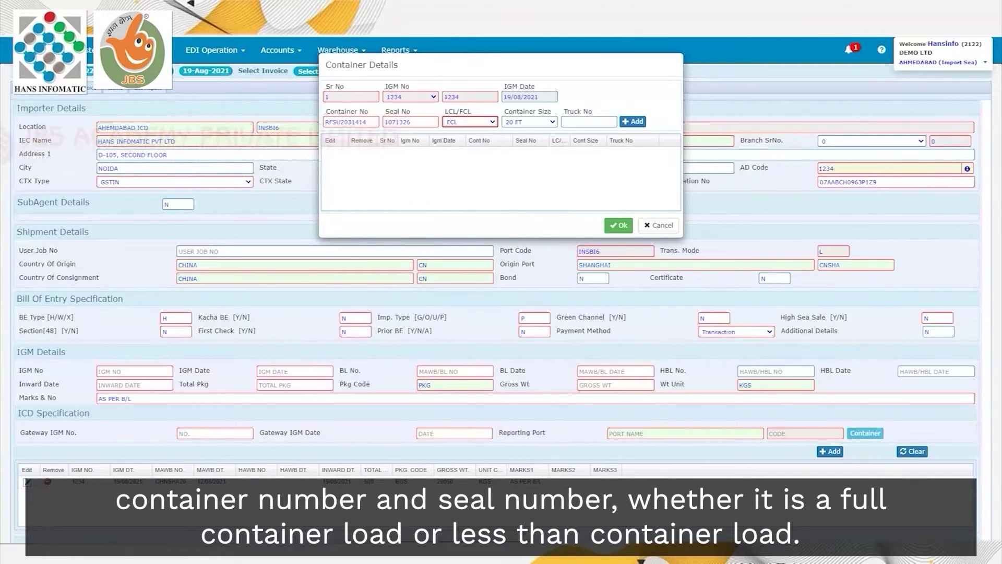
key(alt+Down)
key(Return)
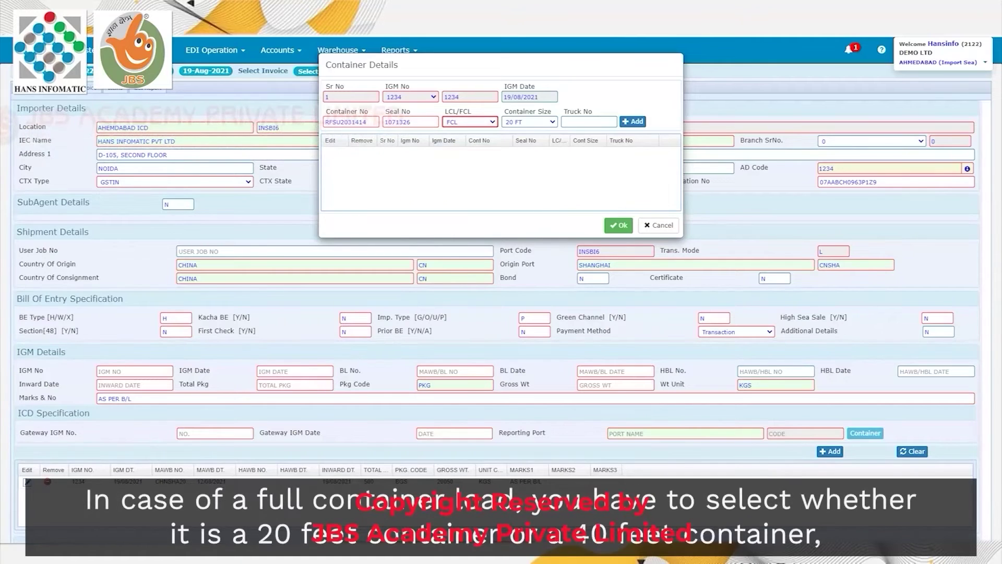
Keep the container size at 20 FT, add the container back to the list and accept the container details
key(Tab)
key(alt+Down)
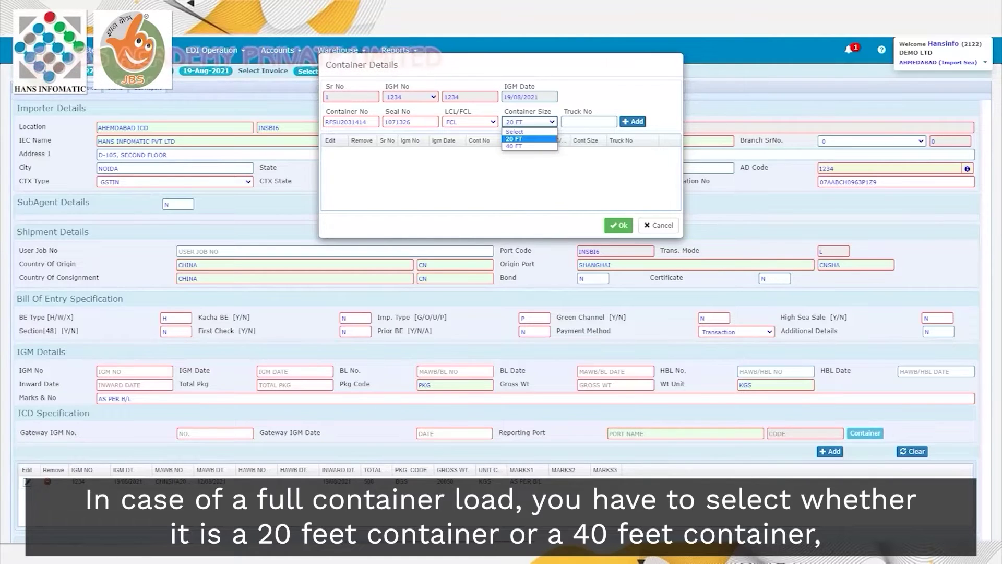
key(Return)
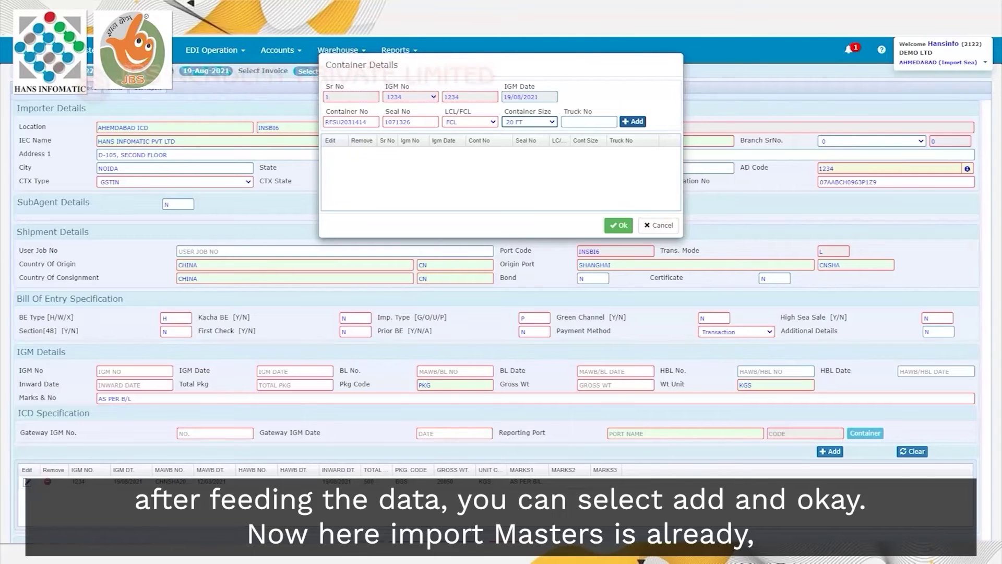
key(Return)
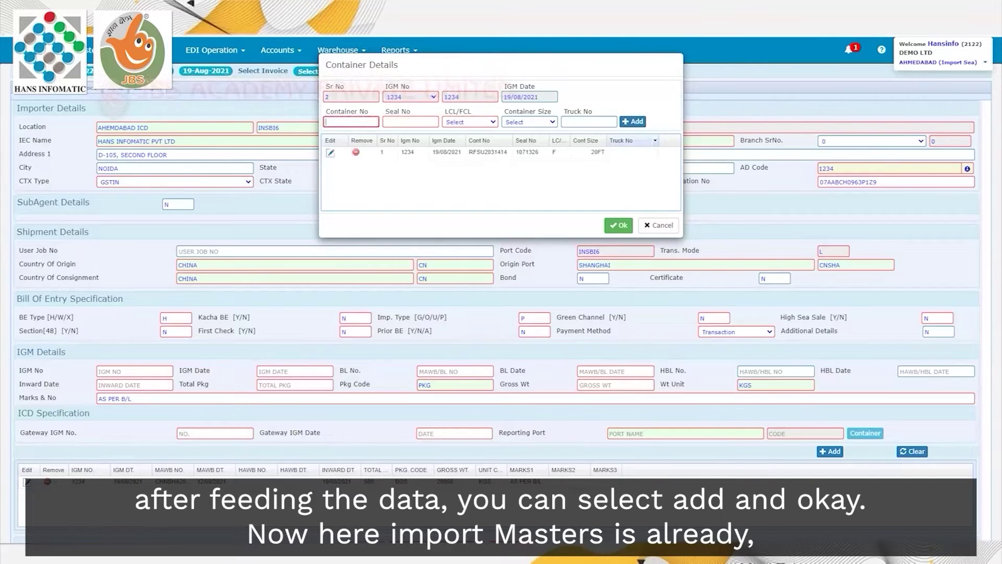
click(618, 226)
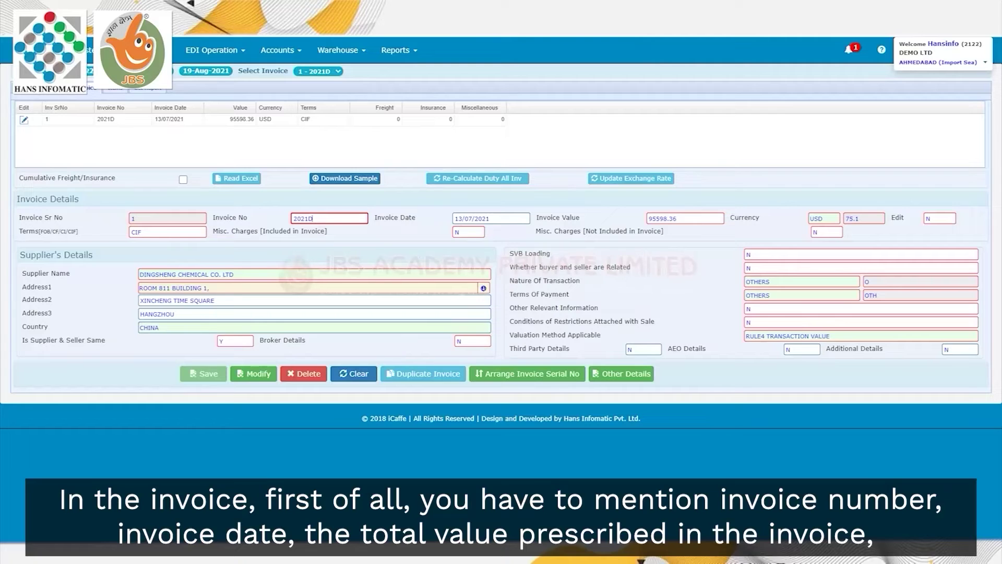
Check the invoice number, invoice date, invoice value and currency in the invoice details
key(Tab)
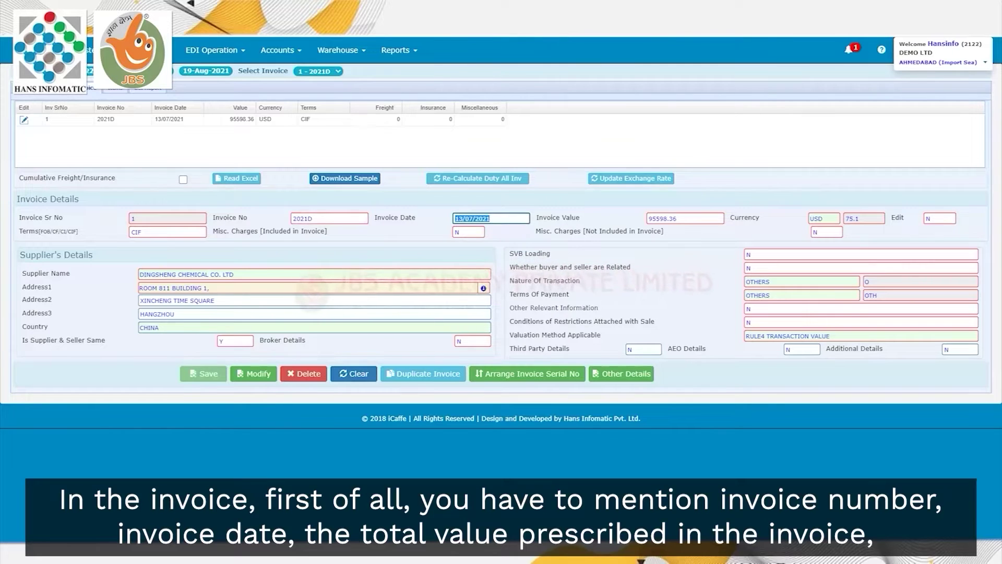
key(Tab)
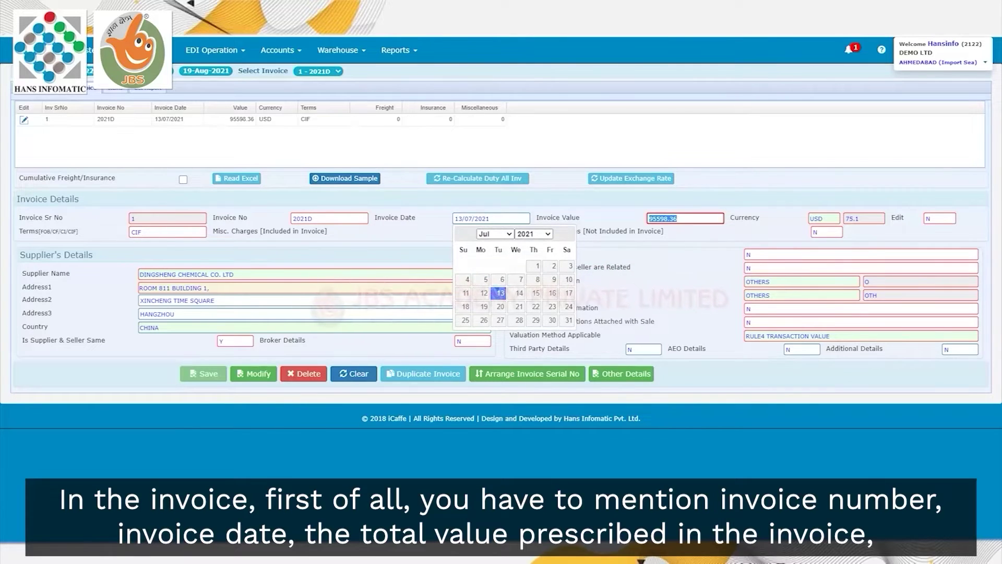
click(684, 218)
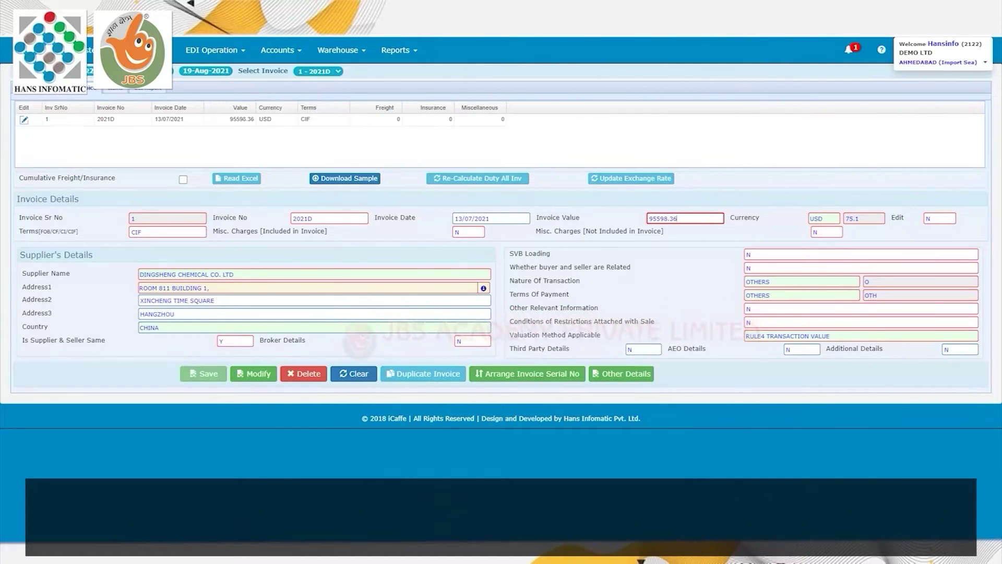
key(Tab)
click(824, 219)
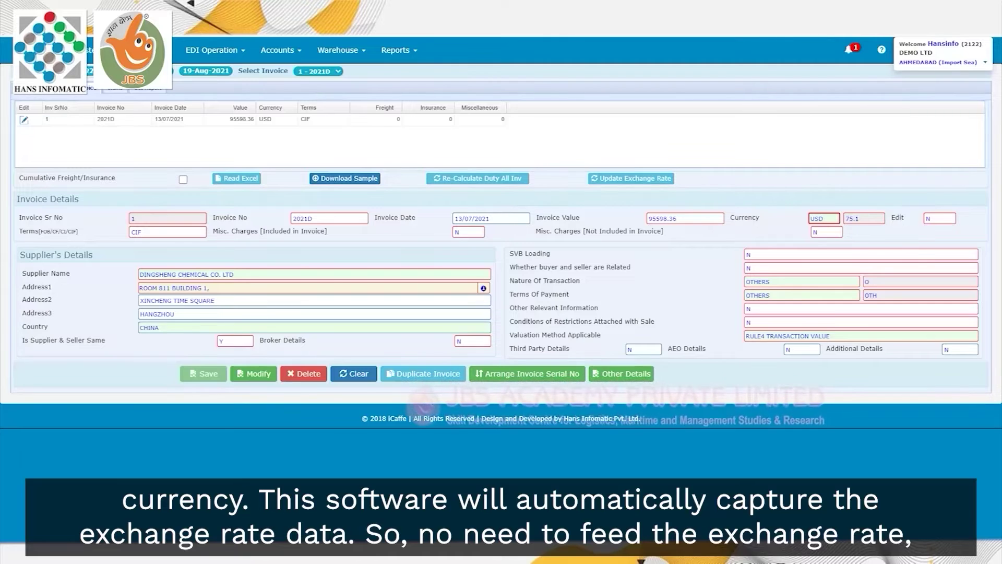
Set the exchange rate edit option to Y for the invoice currency, and return it to N
key(Tab)
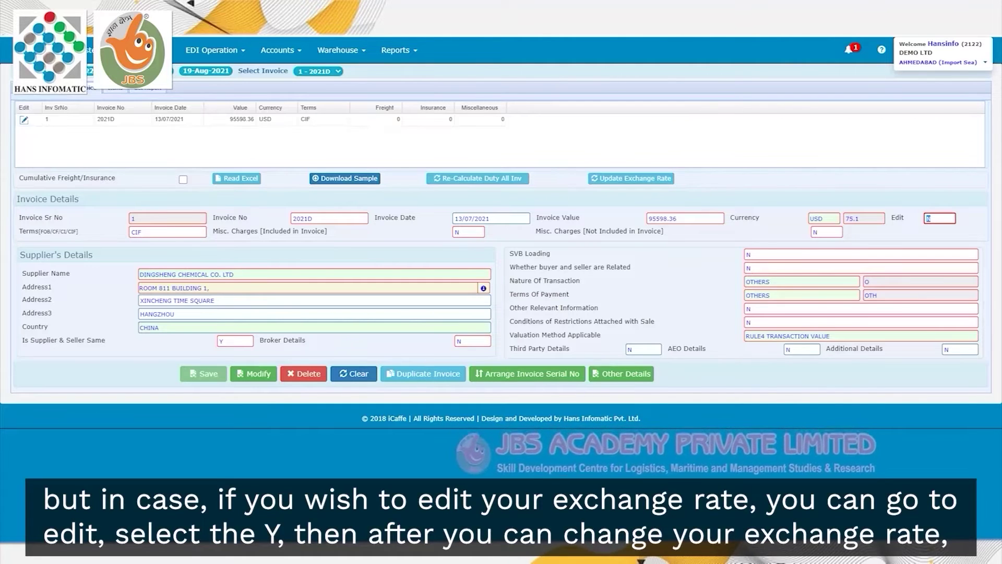
text(Y)
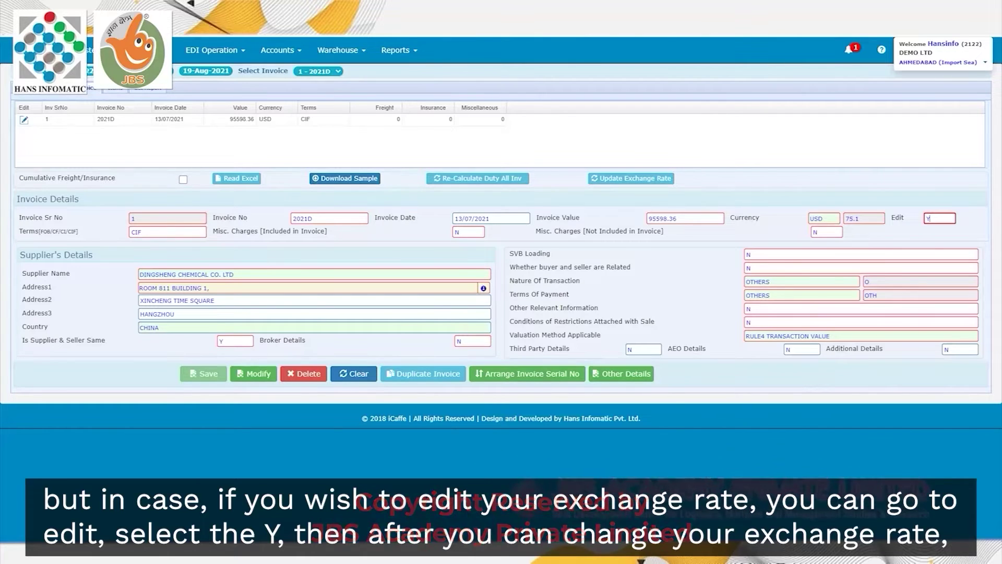
key(Tab)
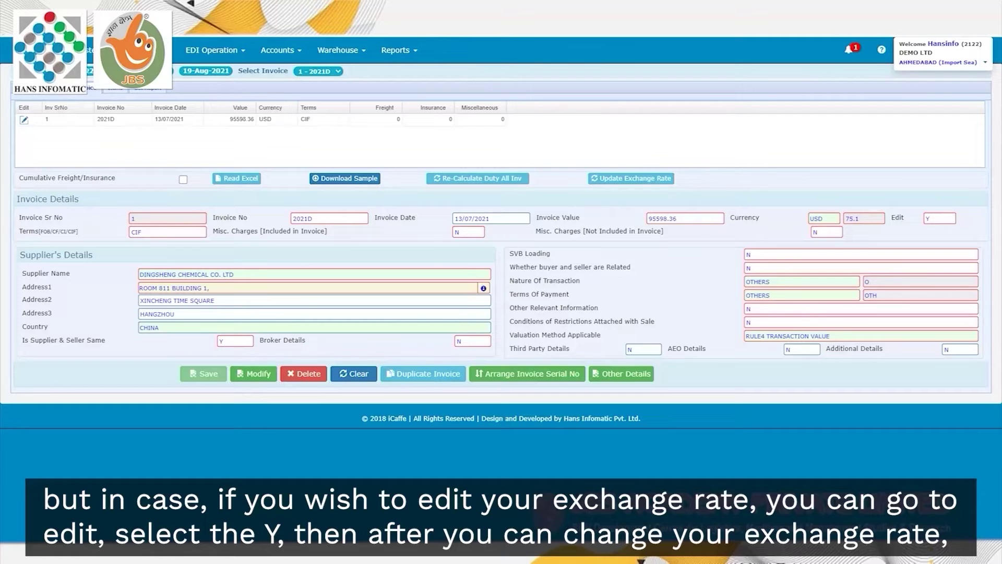
key(BackSpace)
text(N)
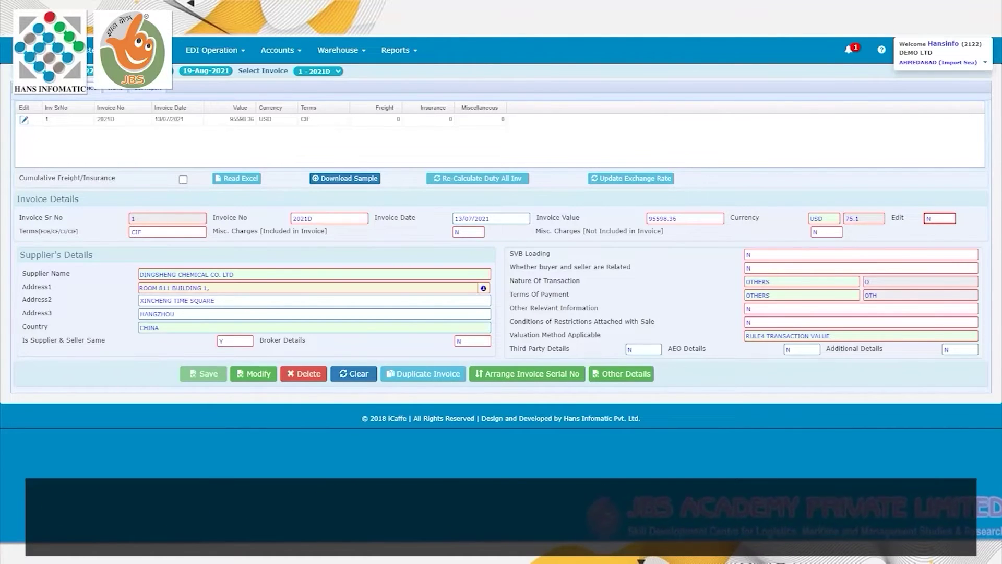
Set the miscellaneous charges included in the invoice to Y, view the charge fields, cancel them and return the option to N
key(Tab)
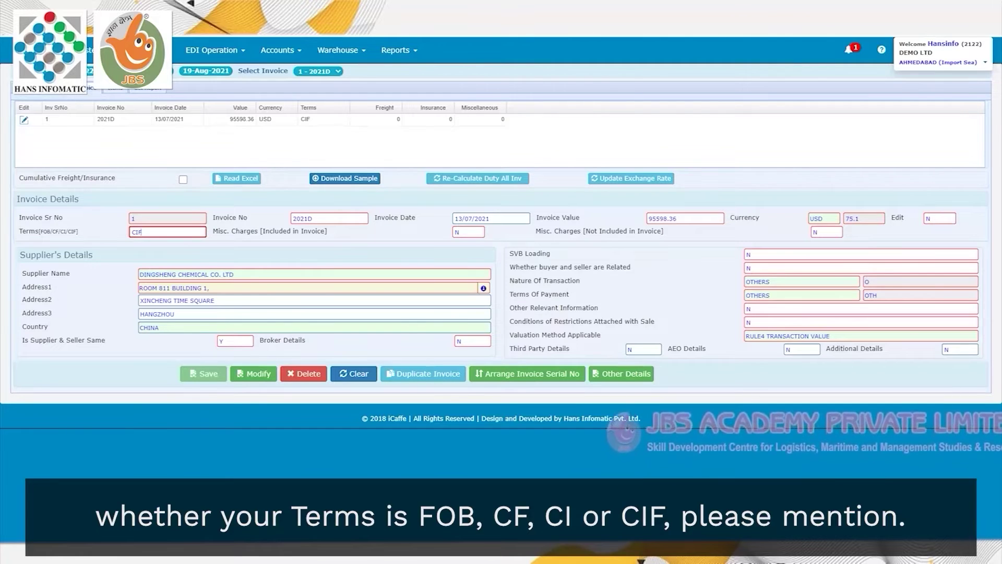
key(Tab)
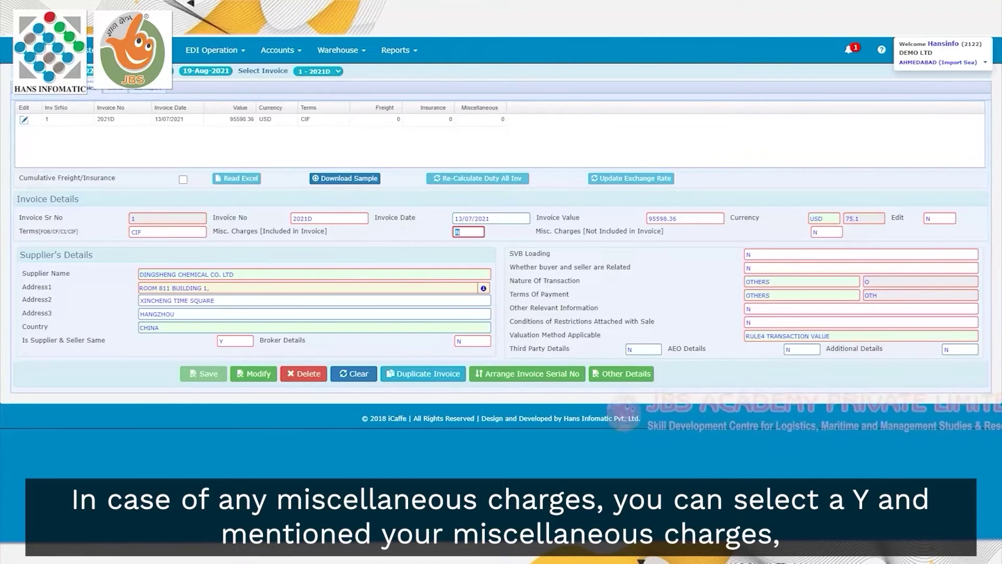
text(Y)
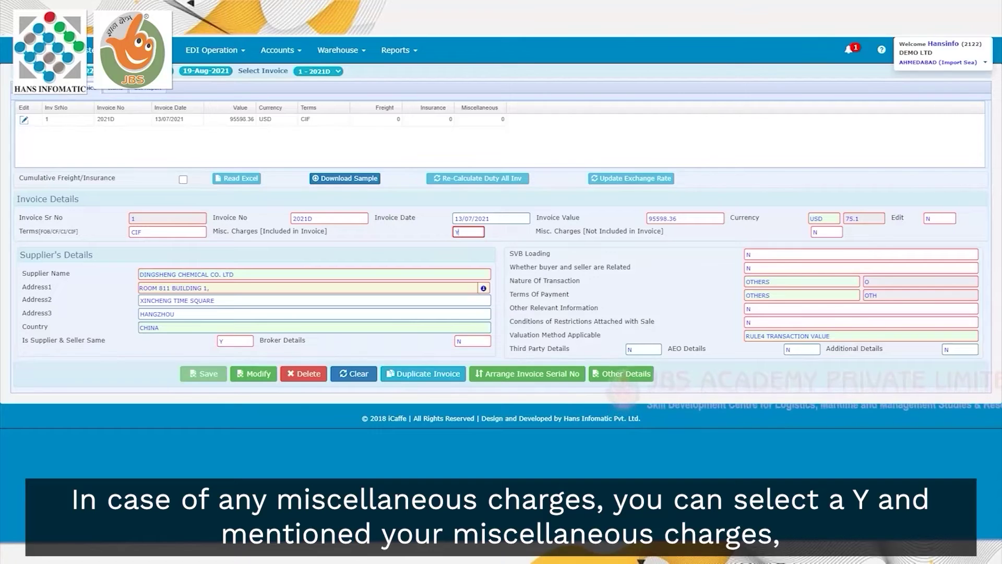
key(Tab)
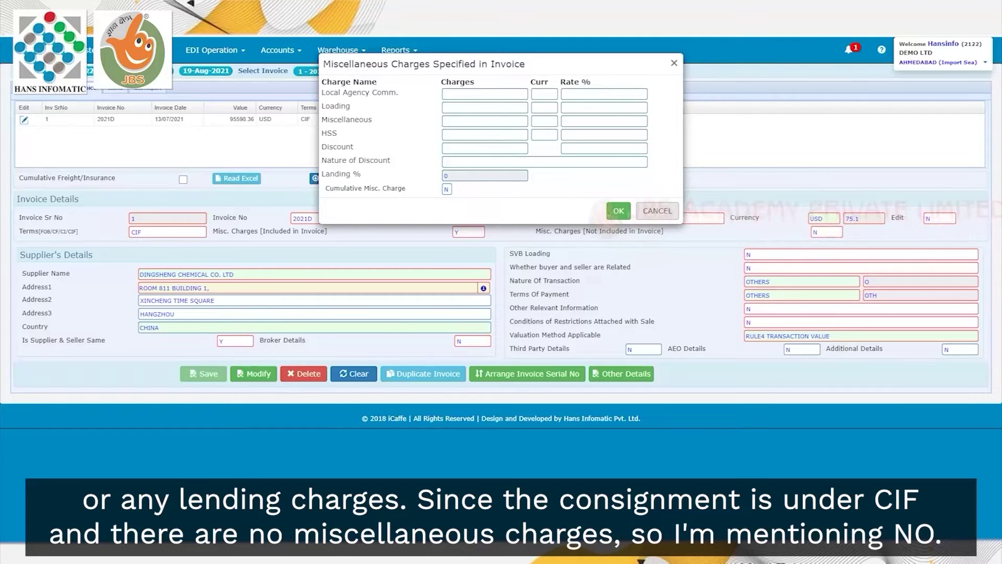
click(657, 210)
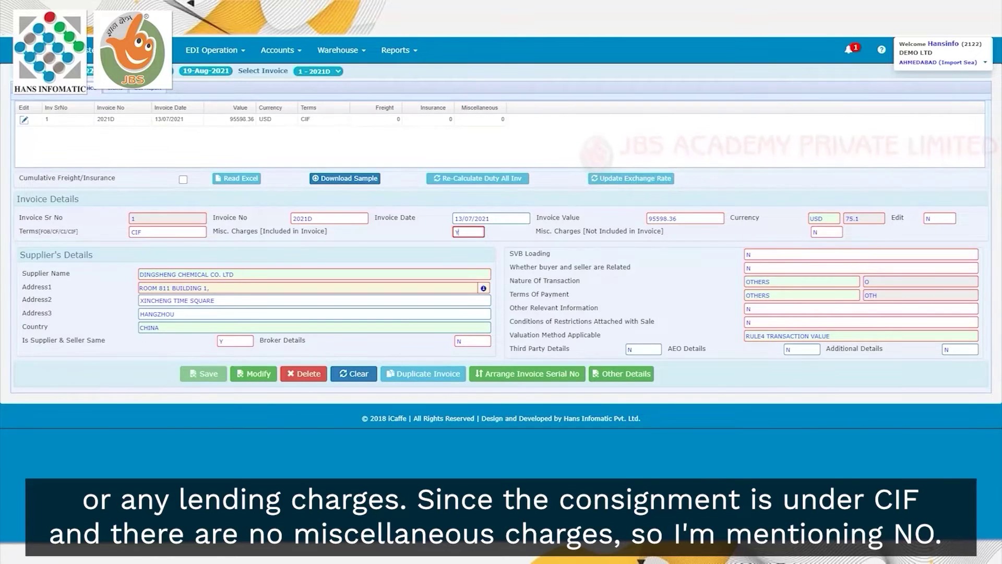
text(N)
key(Tab)
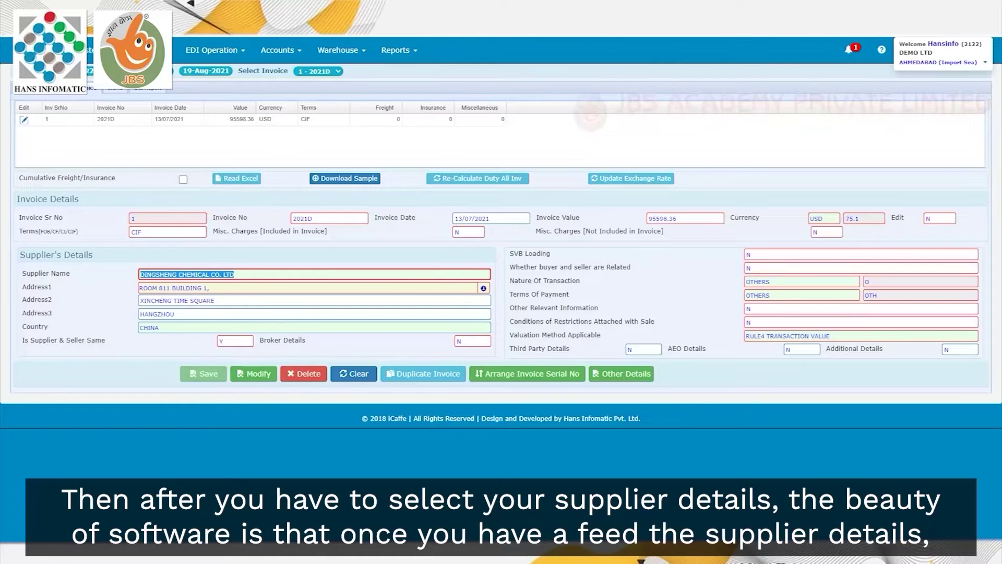
Re-enter the supplier name as DINGSHENG CHEMICAL CO. LTD, accepting its stored address and country
click(235, 274)
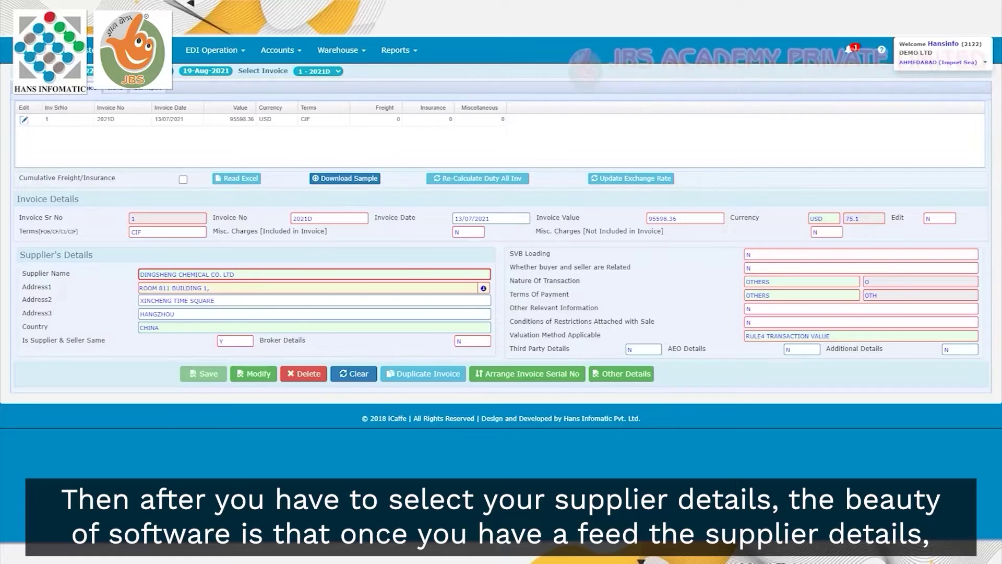
drag(235, 274, 139, 275)
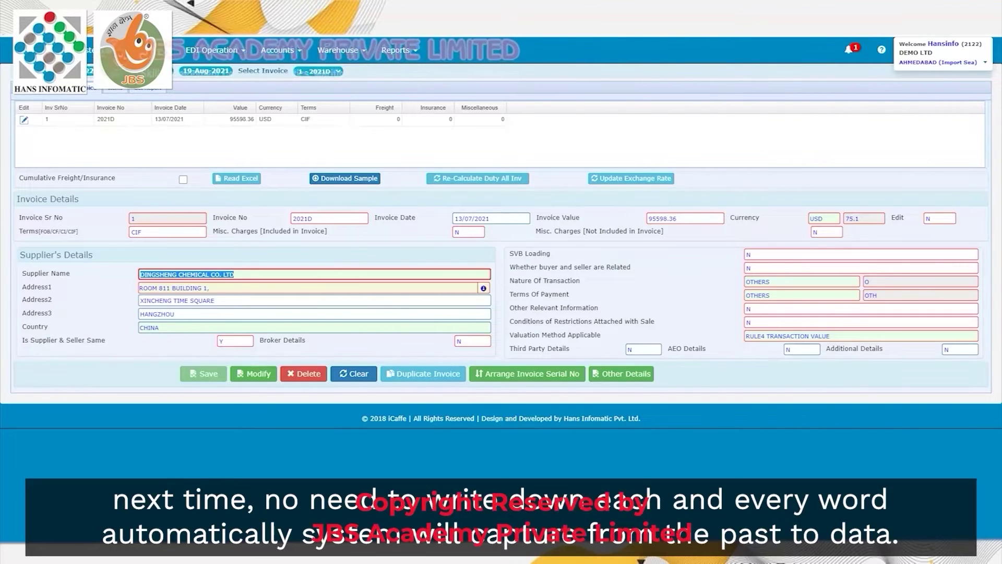
text(D)
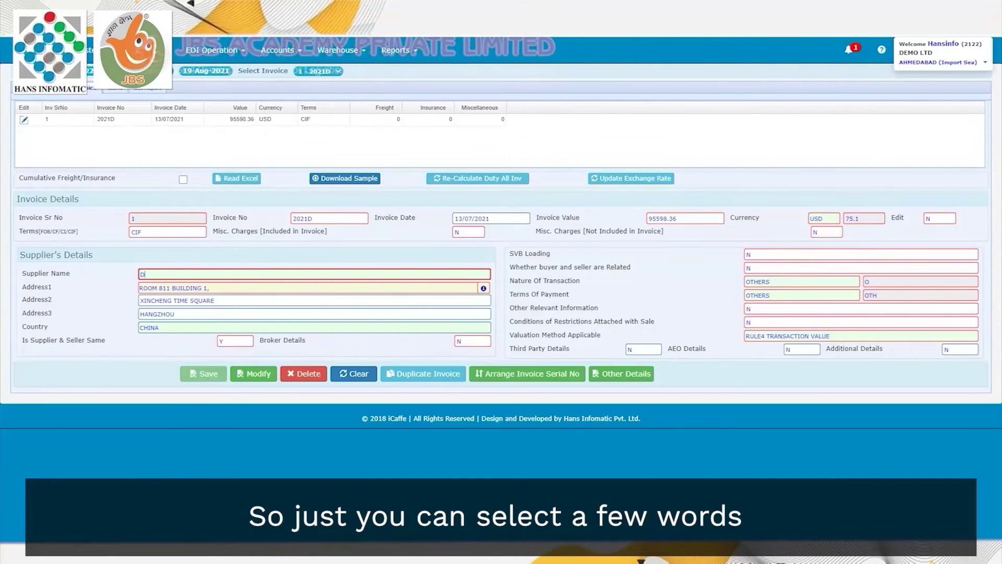
text(INGSHENG CHEMICAL CO. LTD)
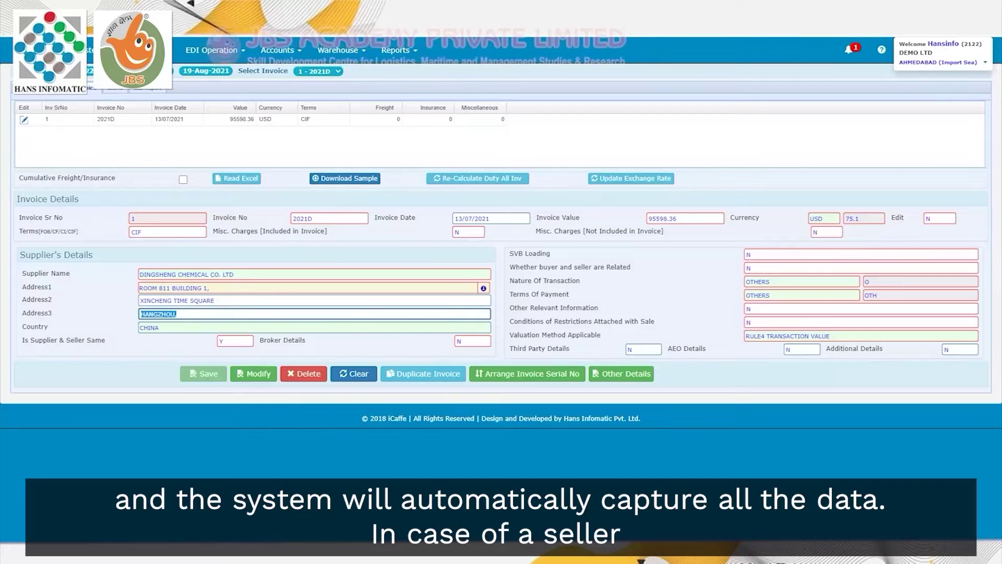
key(Tab)
key(Return)
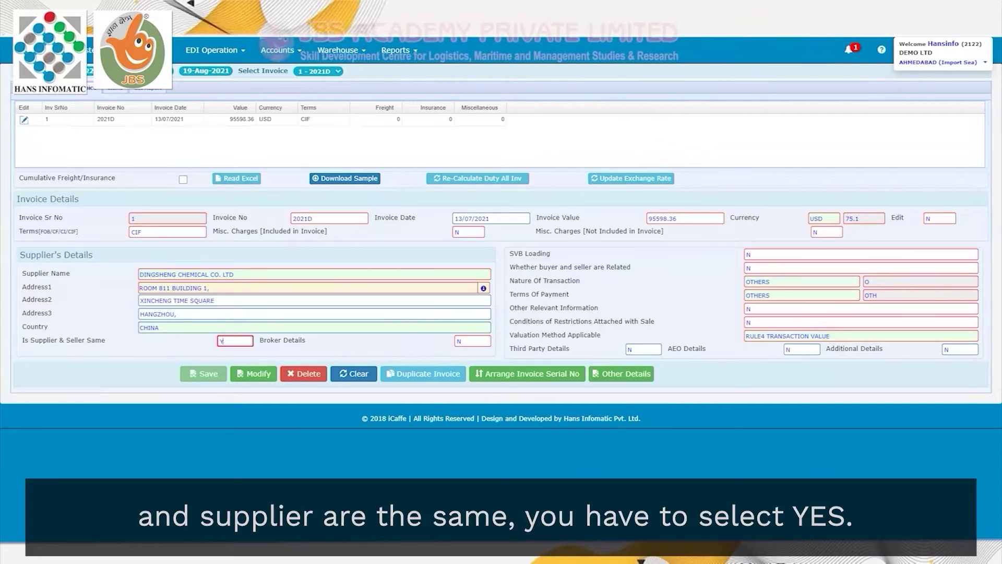
Set SVB Loading to Y, view the SVB reference and loading fields, cancel them and return the option to N
key(Return)
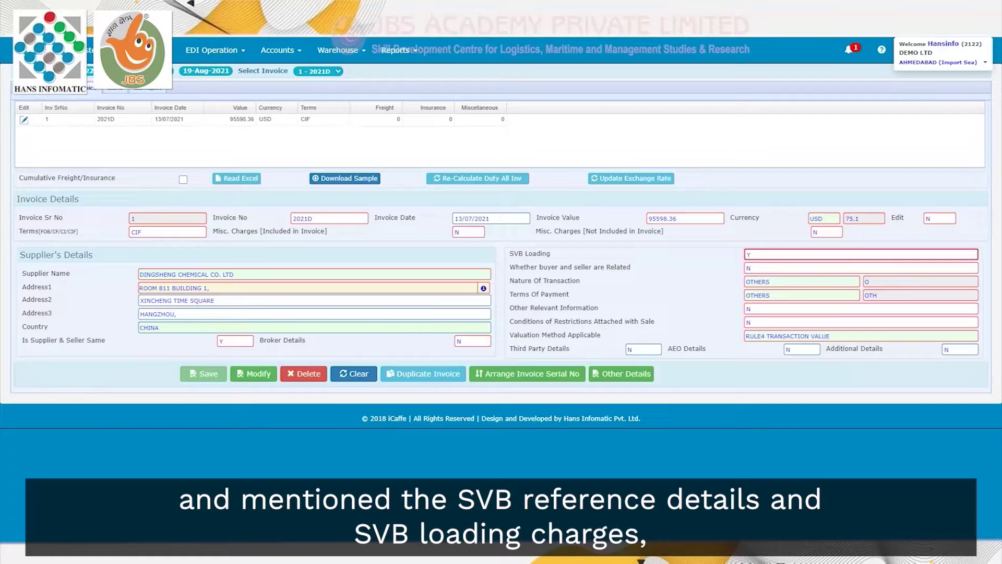
key(Return)
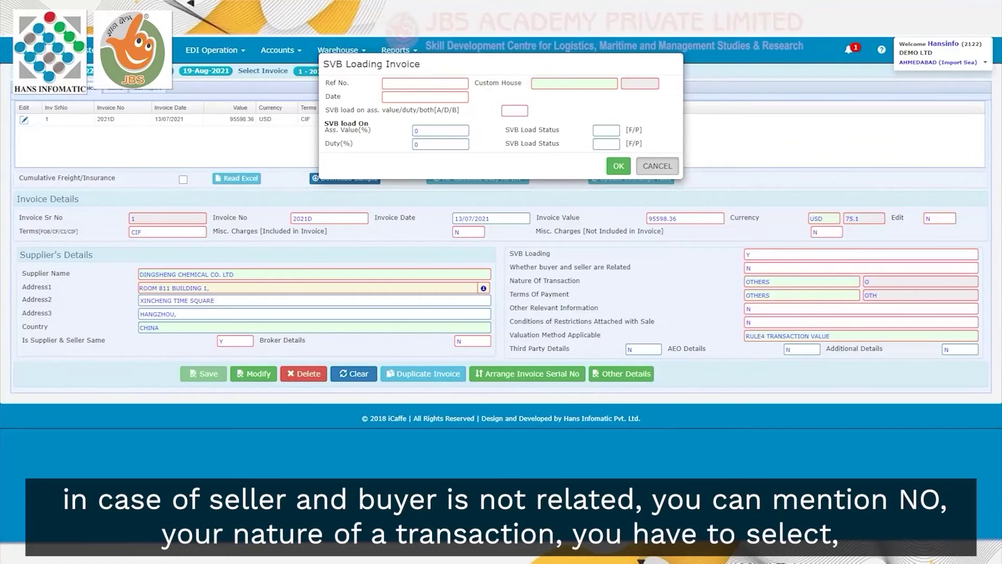
key(Return)
key(shift+Tab)
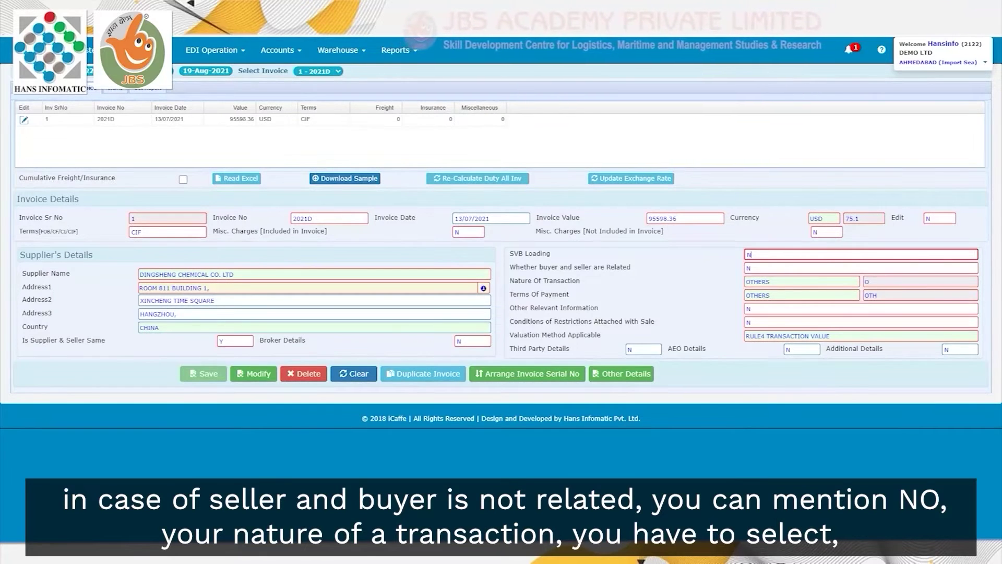
Review the buyer-seller relation, Nature Of Transaction and Terms Of Payment options, leaving both transaction and payment terms as OTHERS
key(Tab)
key(Tab)
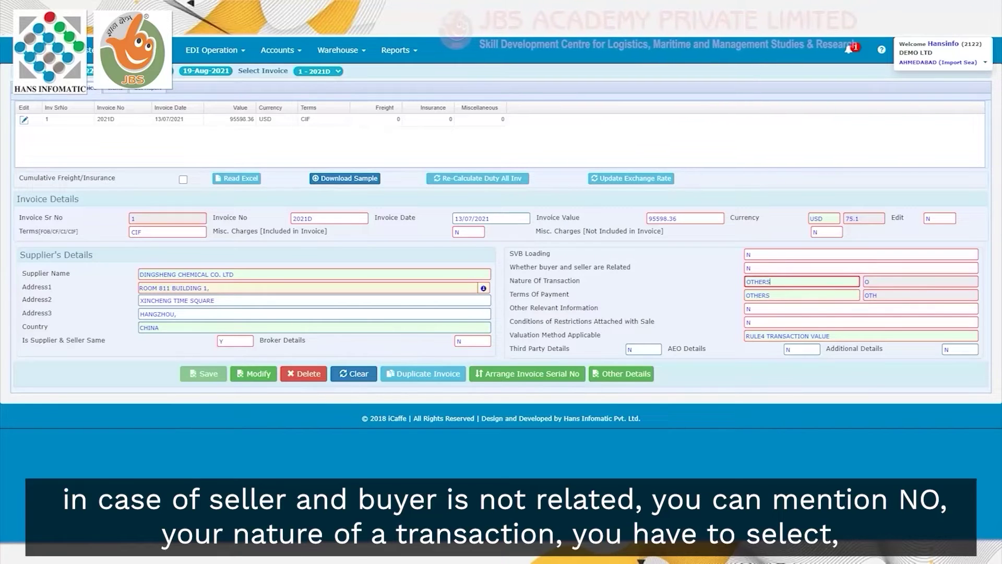
key(ctrl+a)
key(Tab)
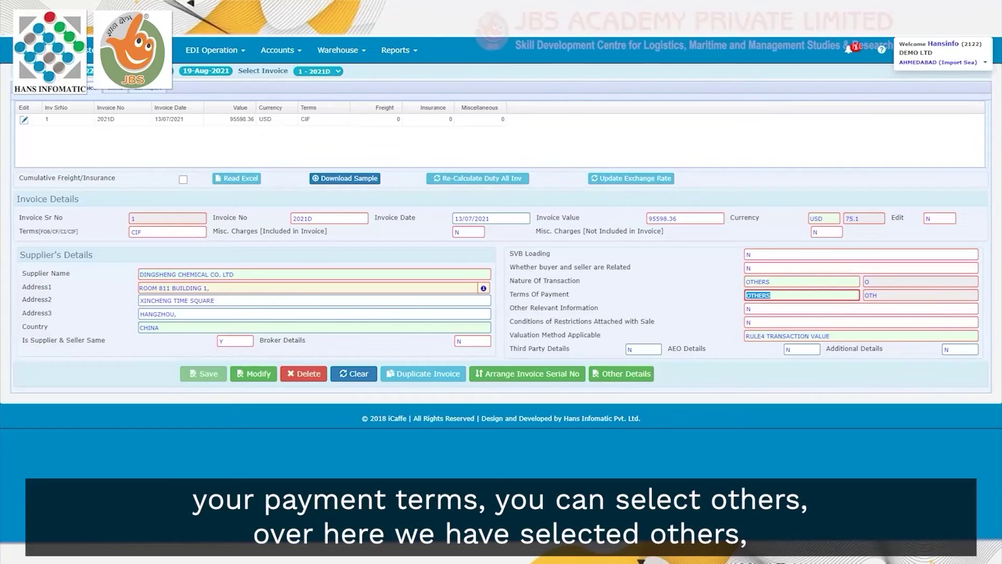
key(Down)
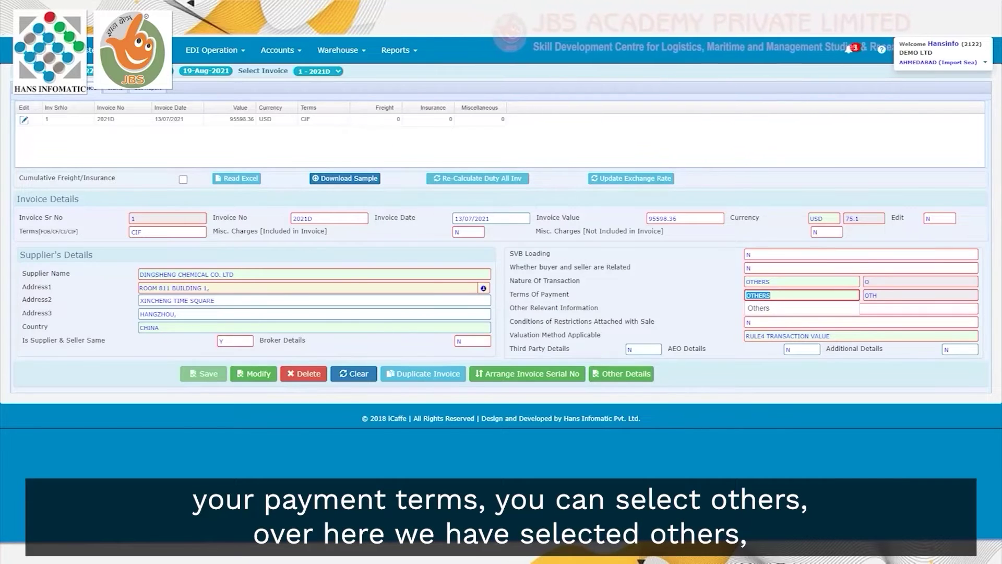
key(Escape)
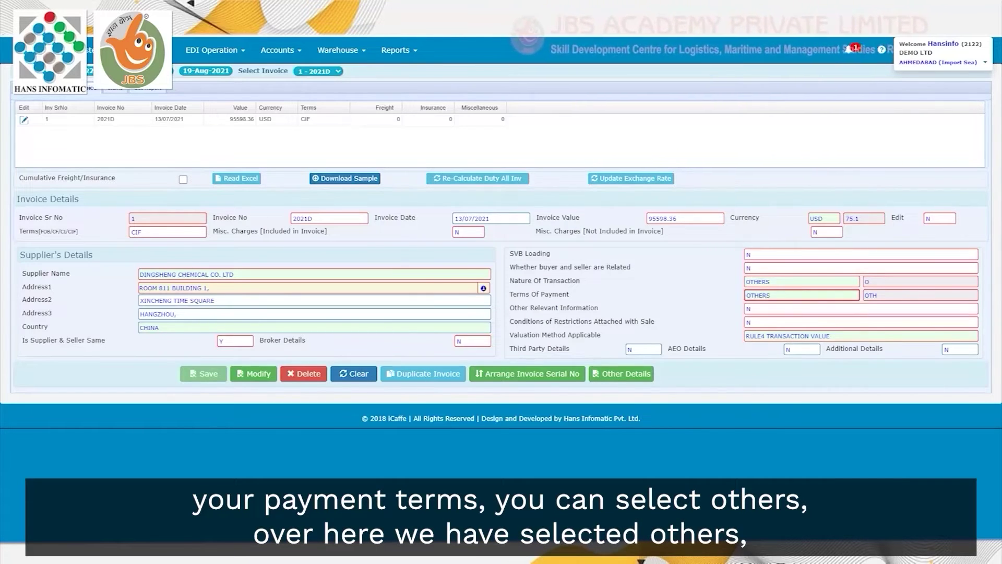
Set Other Relevant Information to Y, view its text entry box, cancel it and return the option to N
key(Tab)
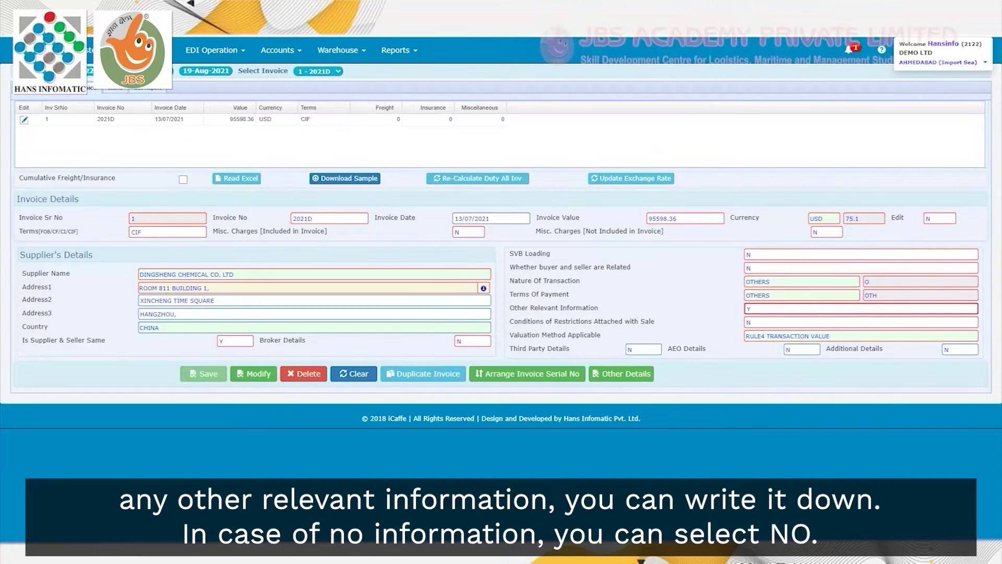
key(Tab)
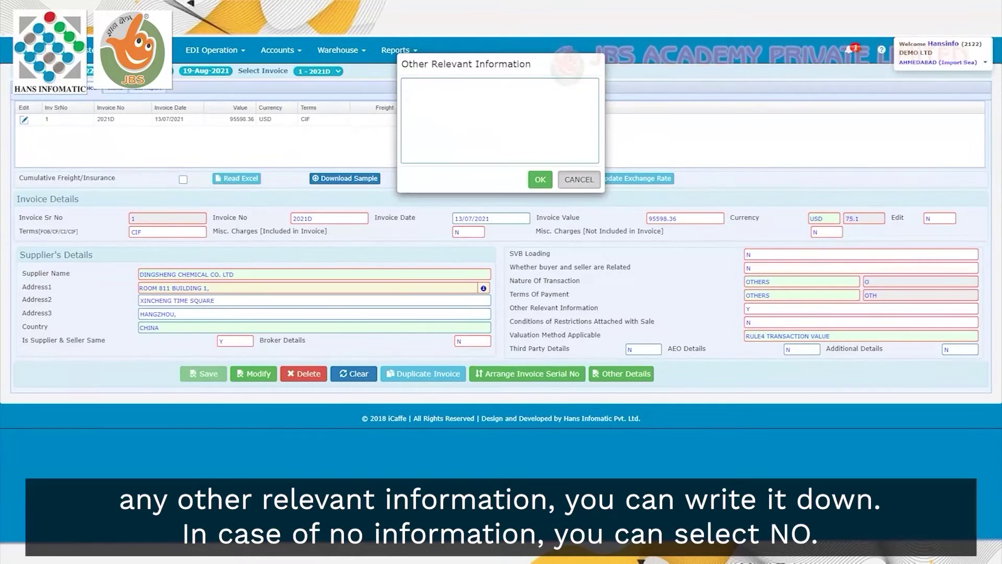
key(Return)
key(Tab)
Set Conditions of Restrictions Attached with Sale to Y, view the condition fields, cancel them and return the option to N
text(Y)
key(Tab)
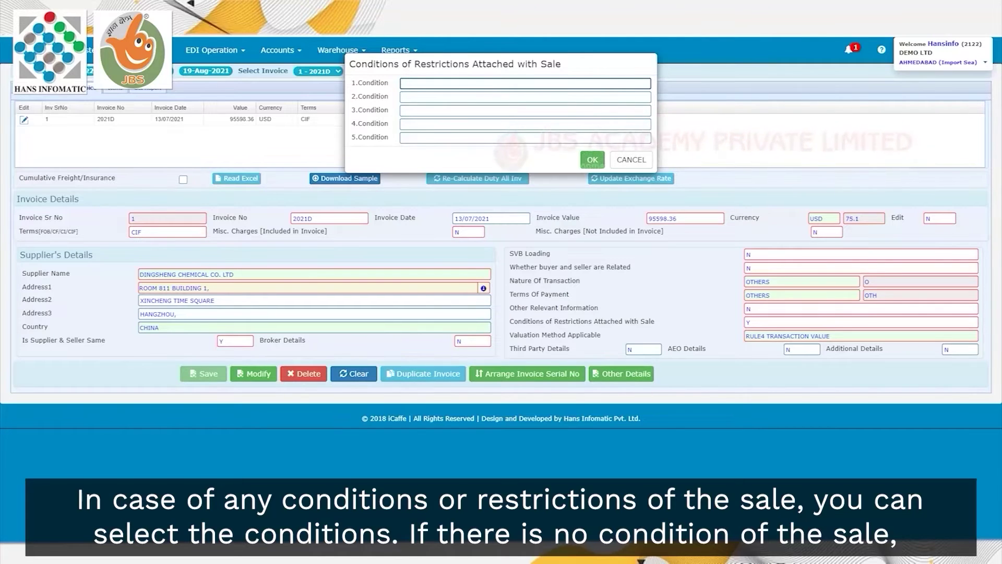
click(632, 160)
key(BackSpace)
text(N)
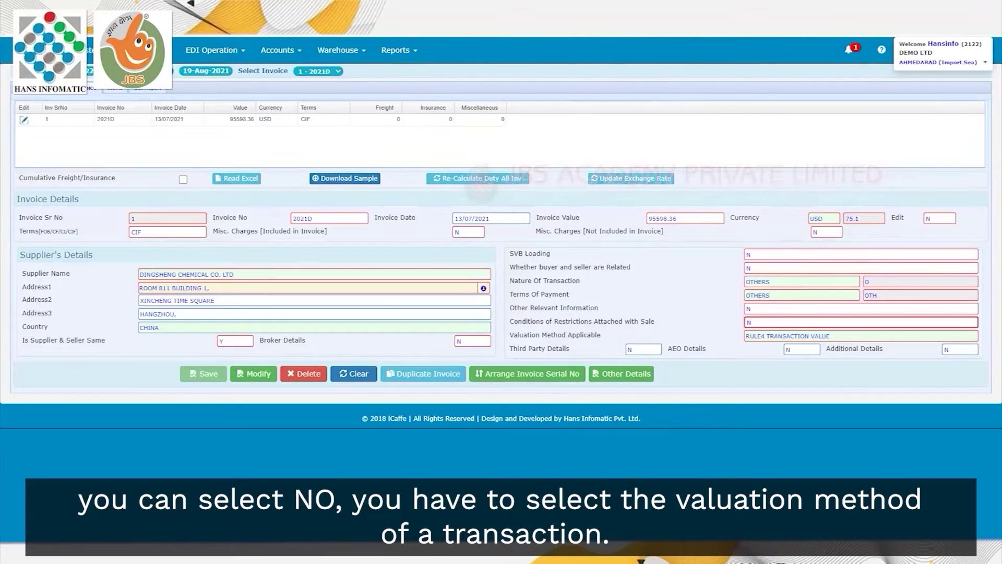
Keep the valuation method as RULE4 TRANSACTION VALUE, then set Third Party Details to Y and return it to N
key(Tab)
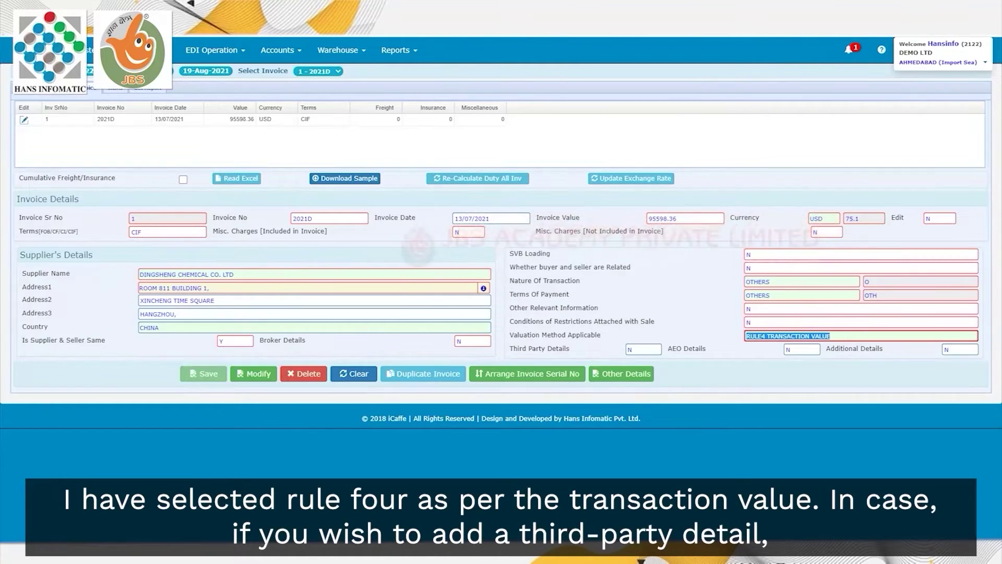
click(831, 335)
key(Tab)
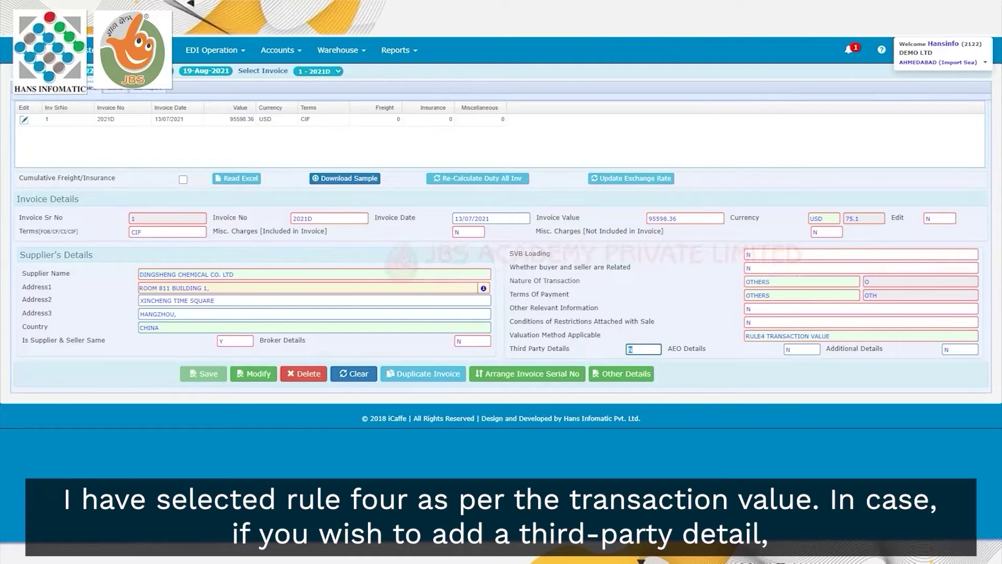
text(Y)
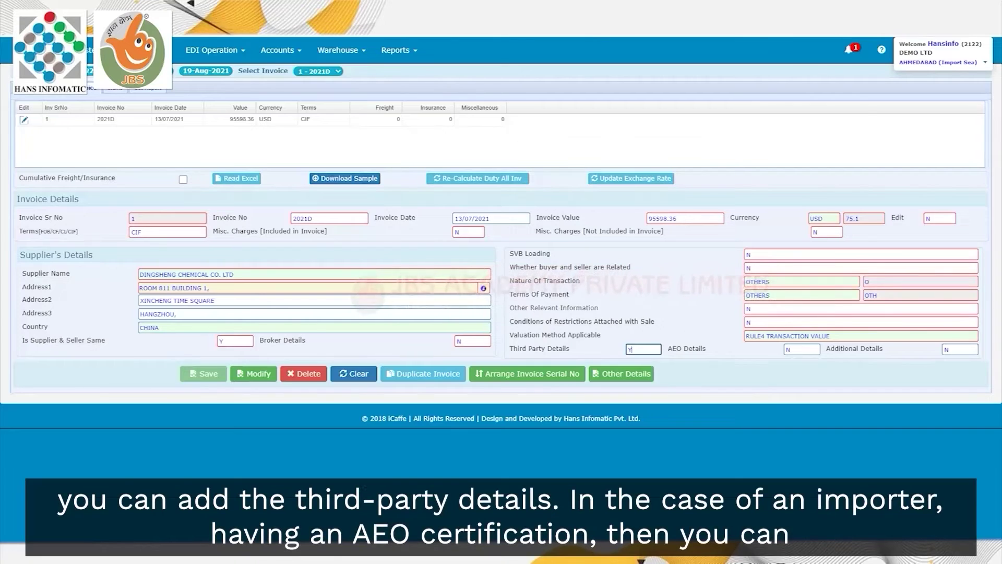
key(BackSpace)
text(N)
key(Tab)
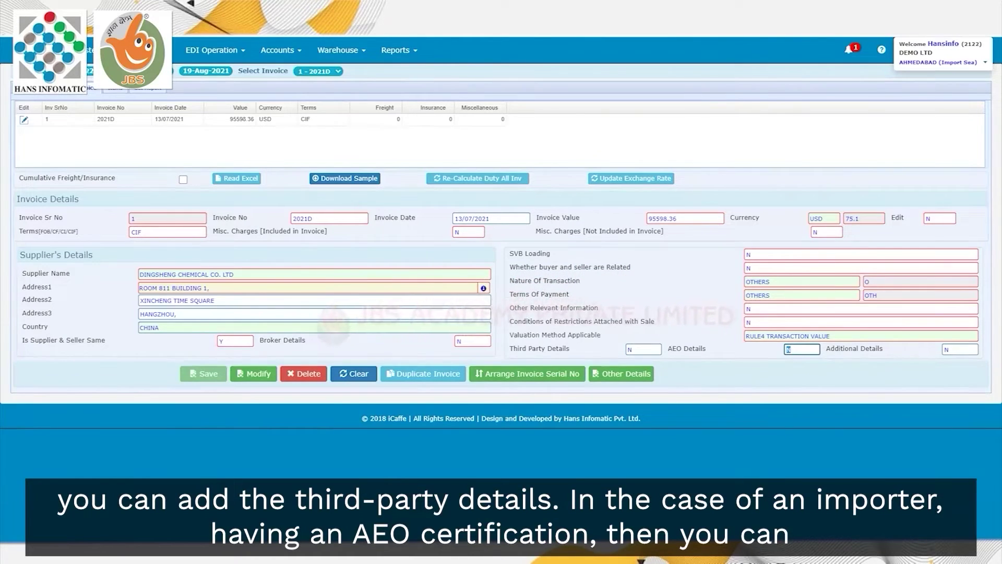
Set AEO Details to Y, view the AEO code, country and role fields, and return the option to N
text(Y)
key(Tab)
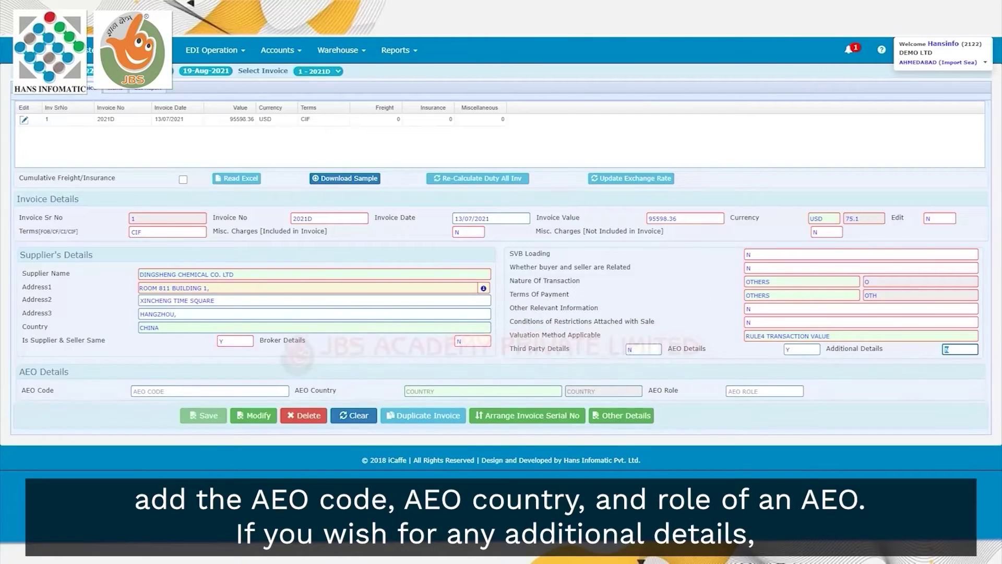
key(Tab)
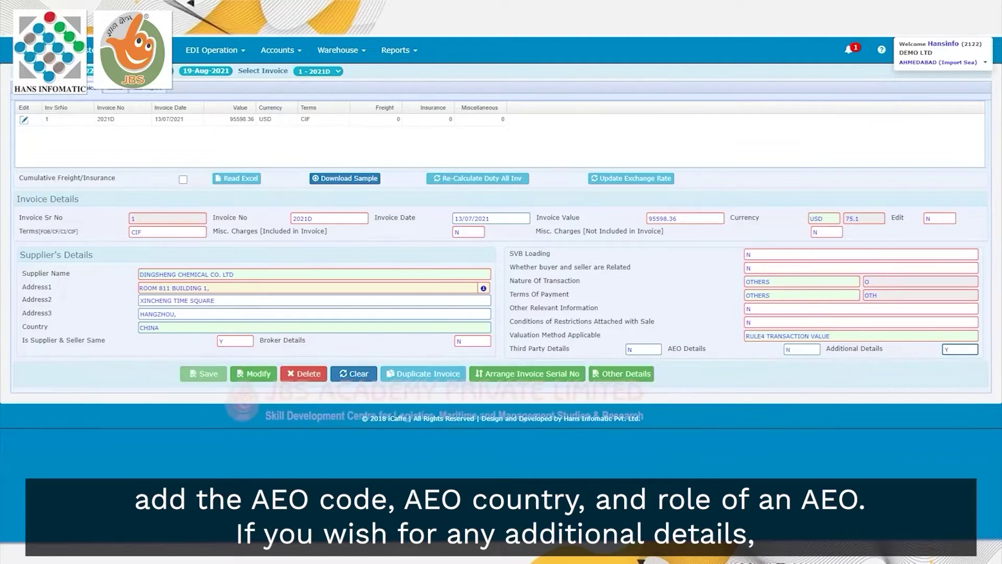
Set Additional Details to Y, view the revenue, purchase order, contract and letter of credit fields, and return it to N
key(Tab)
click(960, 349)
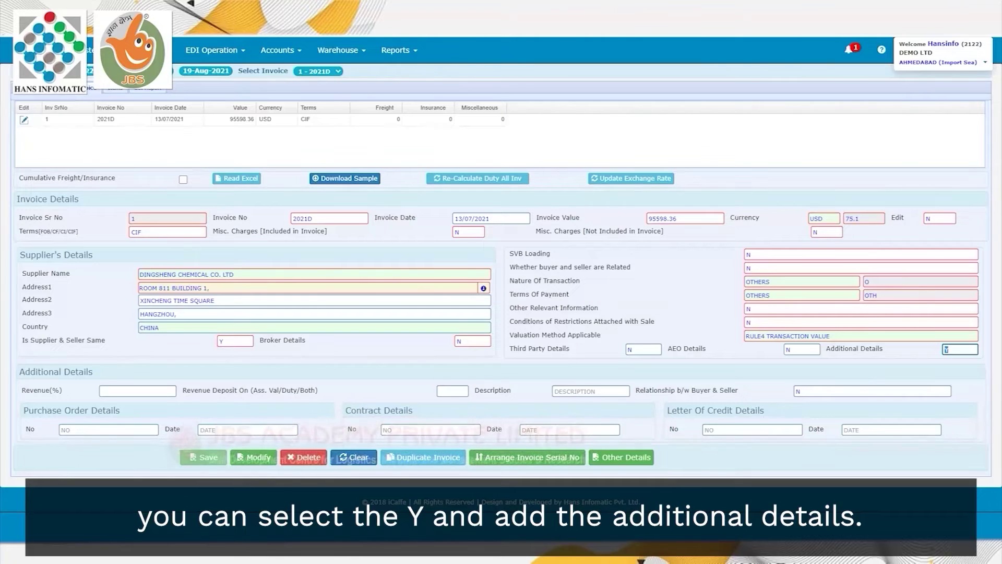
text(N)
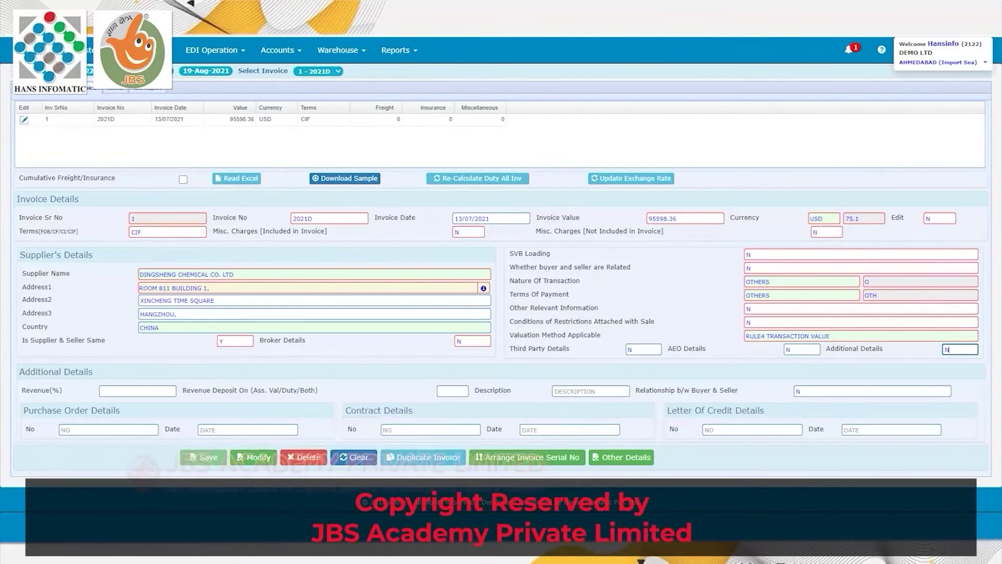
key(Tab)
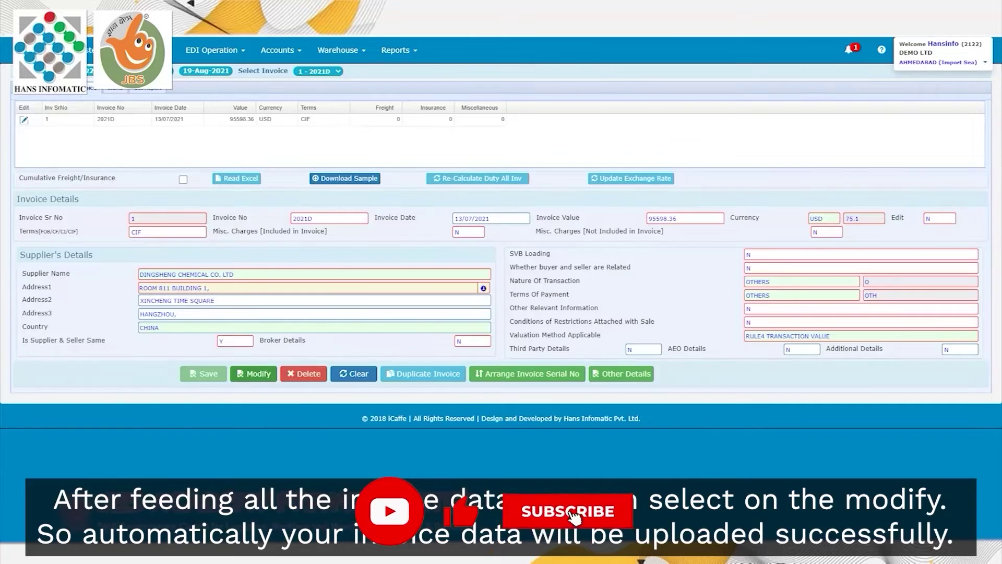
Save the modified invoice details and decline adding another invoice
key(Return)
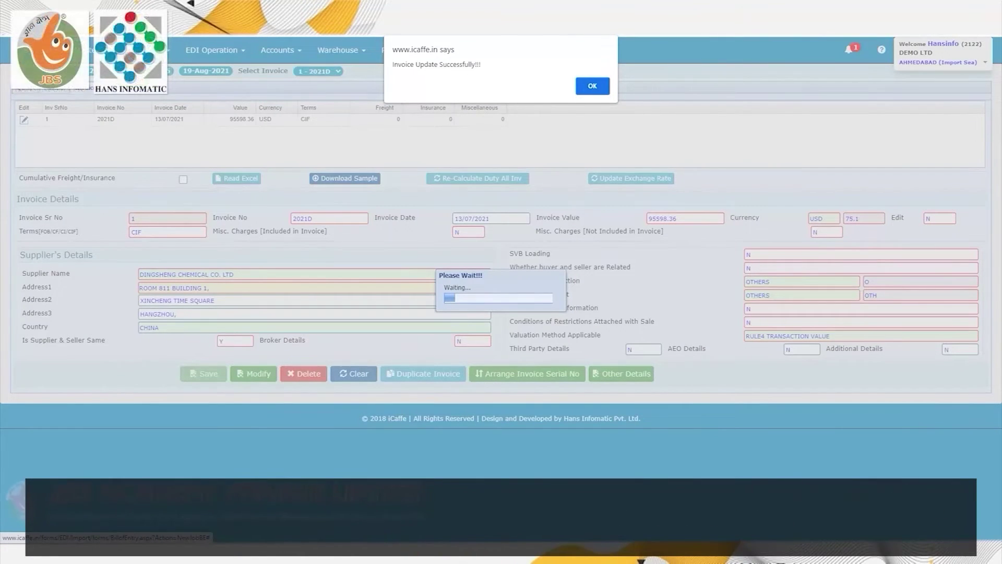
key(Return)
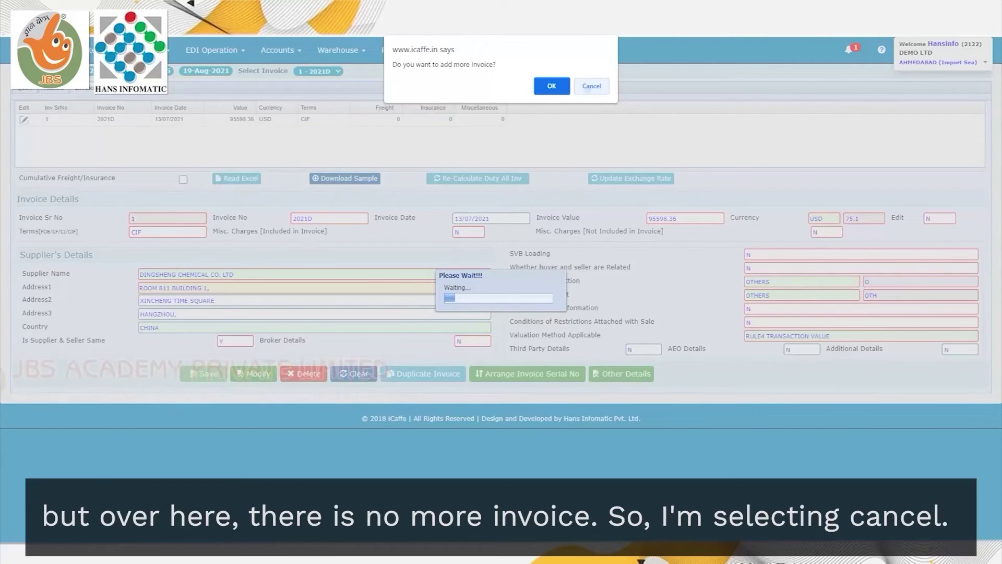
click(592, 86)
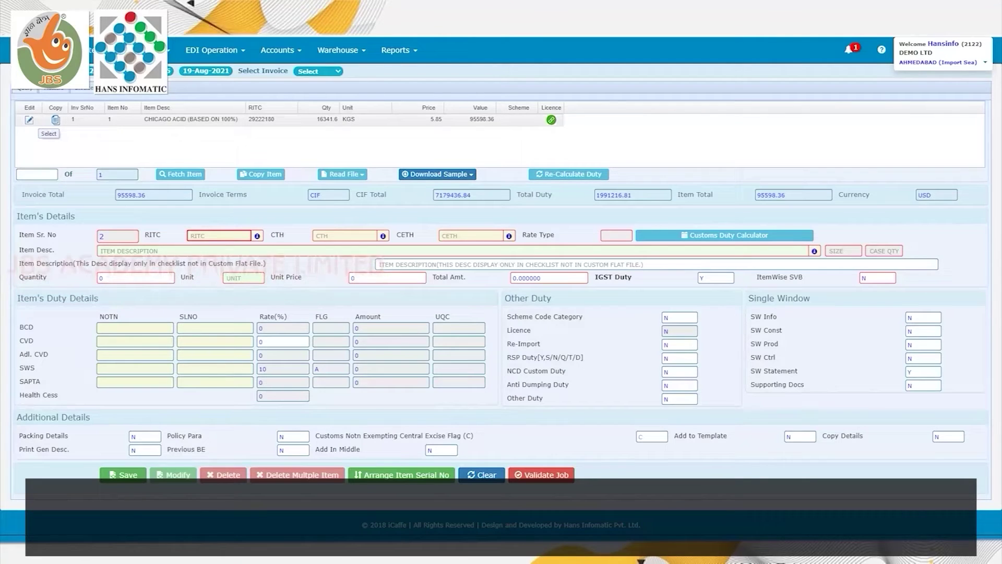
Open item 1, the Chicago acid, for editing and search the RITC list by code for 1234, 12 and 84
click(30, 120)
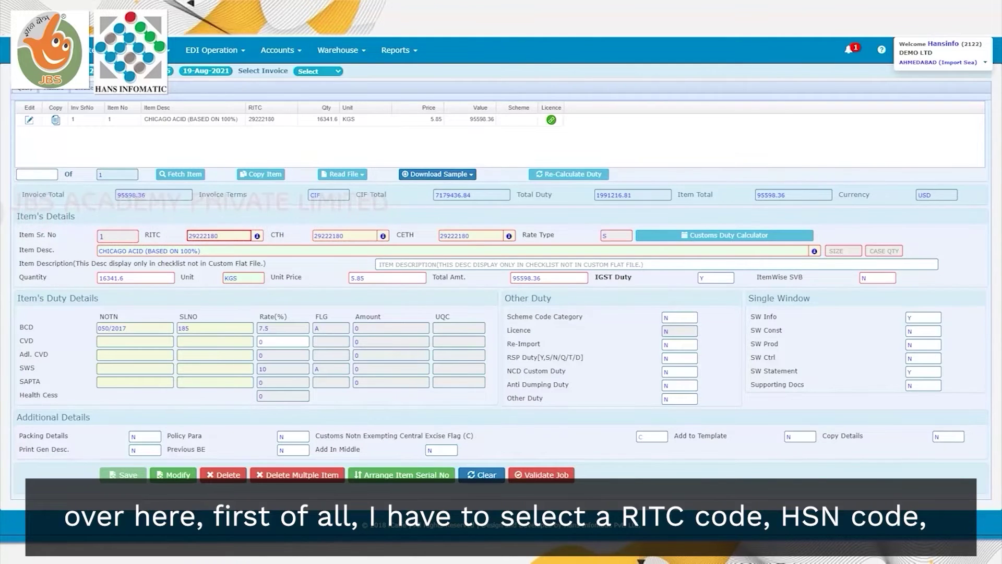
key(F2)
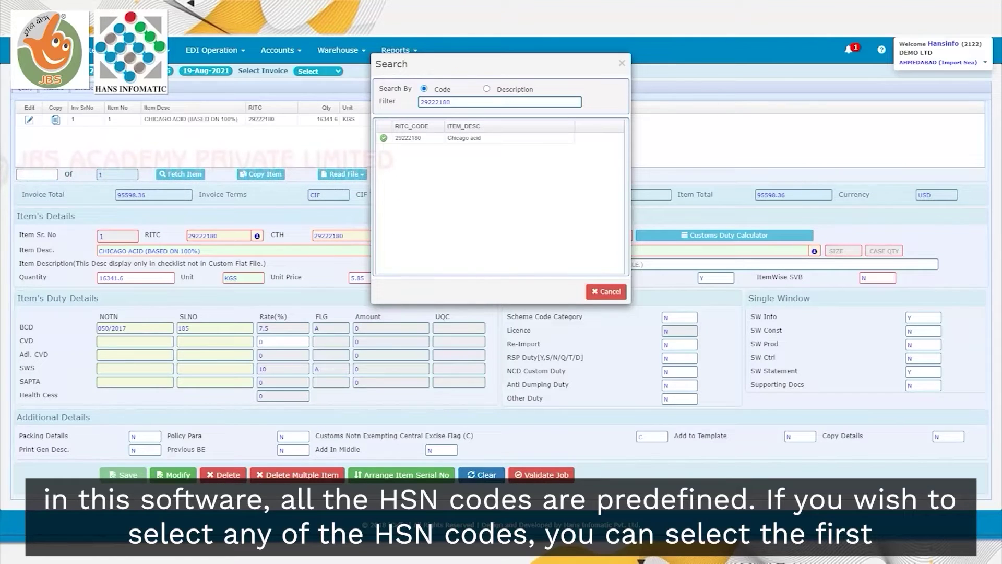
drag(451, 102, 420, 102)
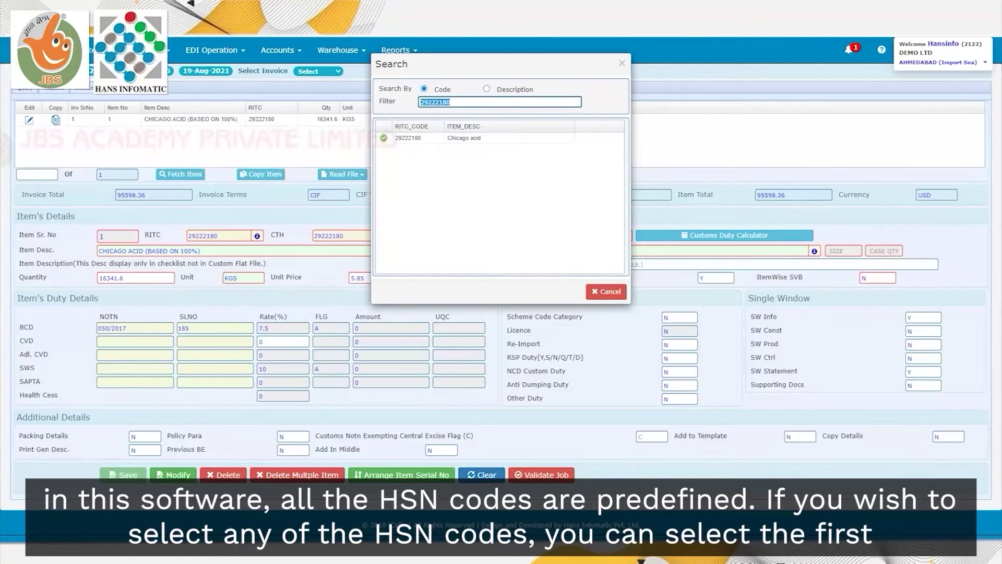
text(123)
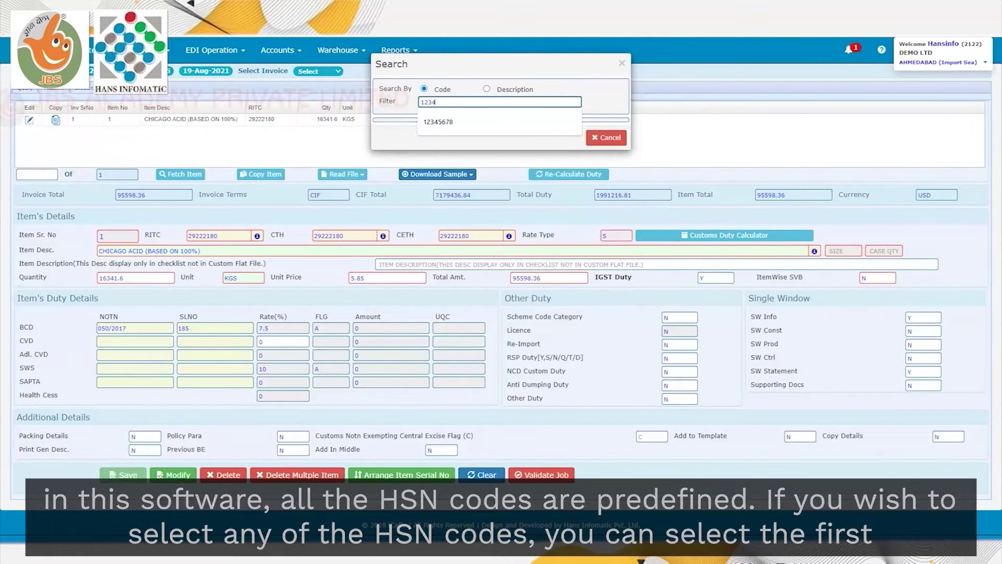
key(BackSpace)
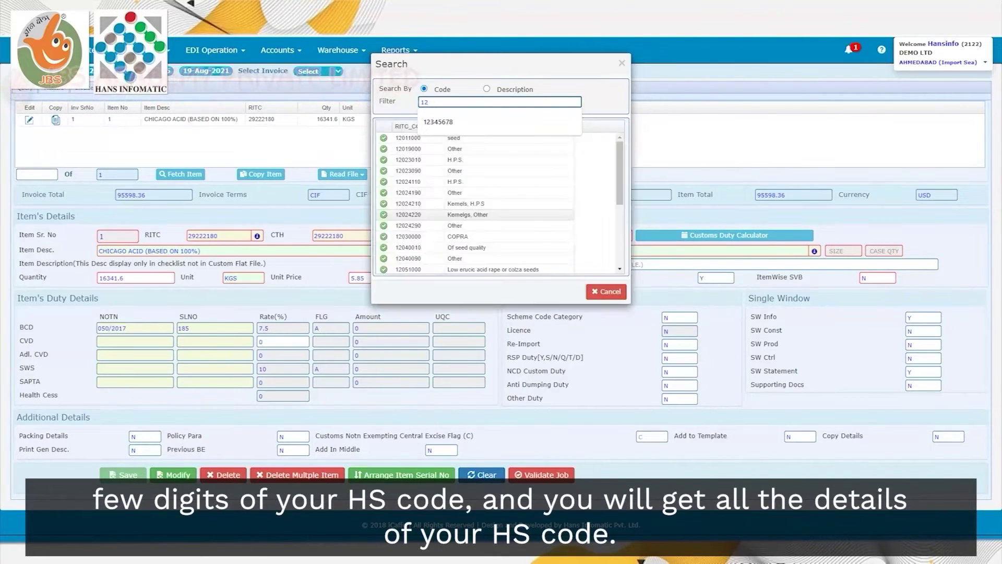
key(BackSpace)
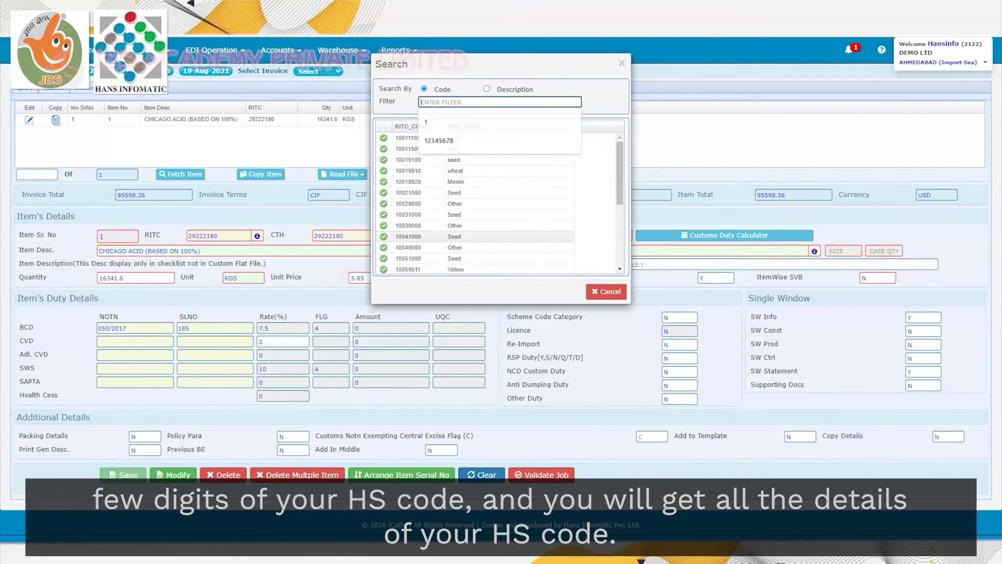
key(BackSpace)
text(84)
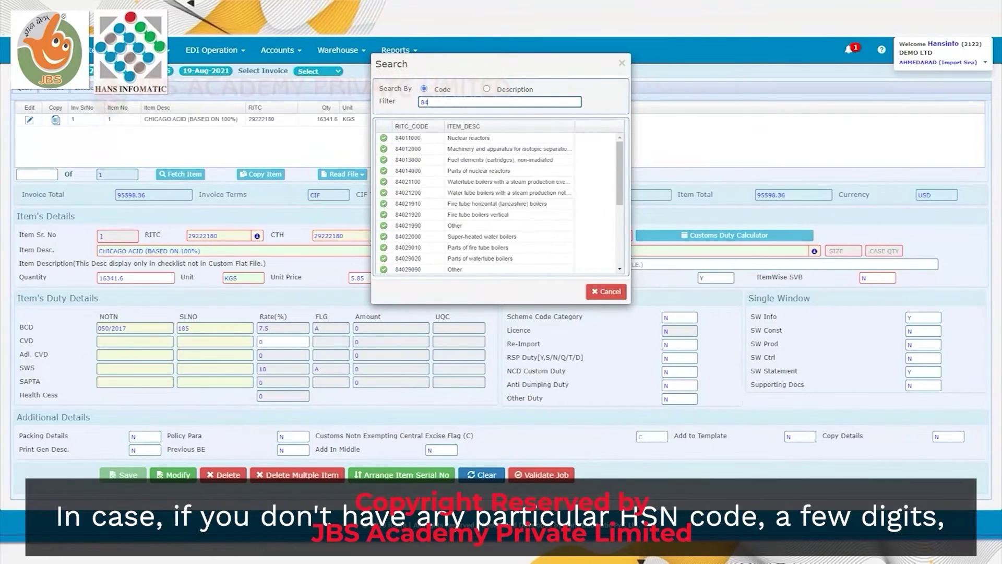
Clear the RITC code filter and search the RITC list by description for RICE
double_click(424, 102)
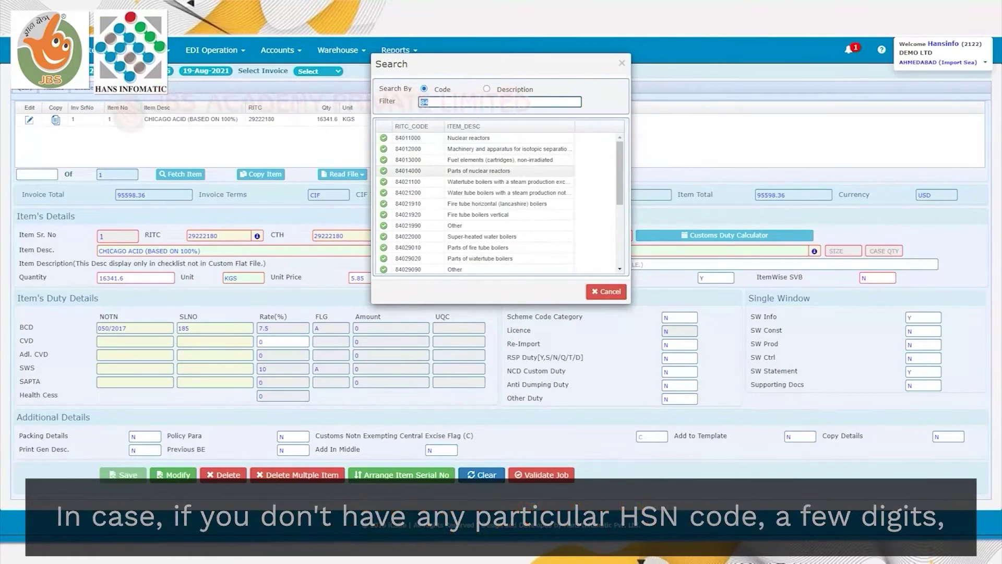
key(BackSpace)
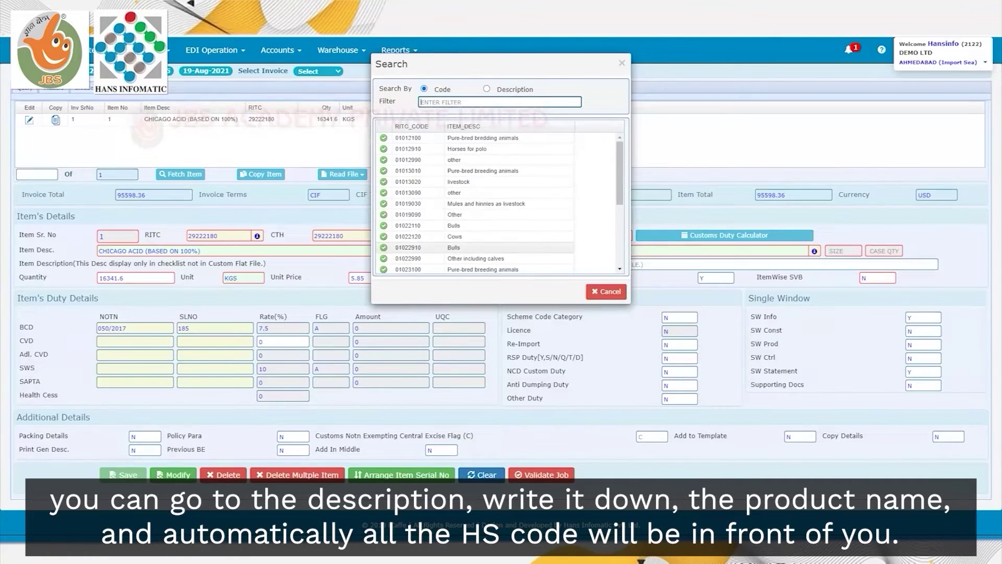
click(486, 89)
click(499, 102)
text(R)
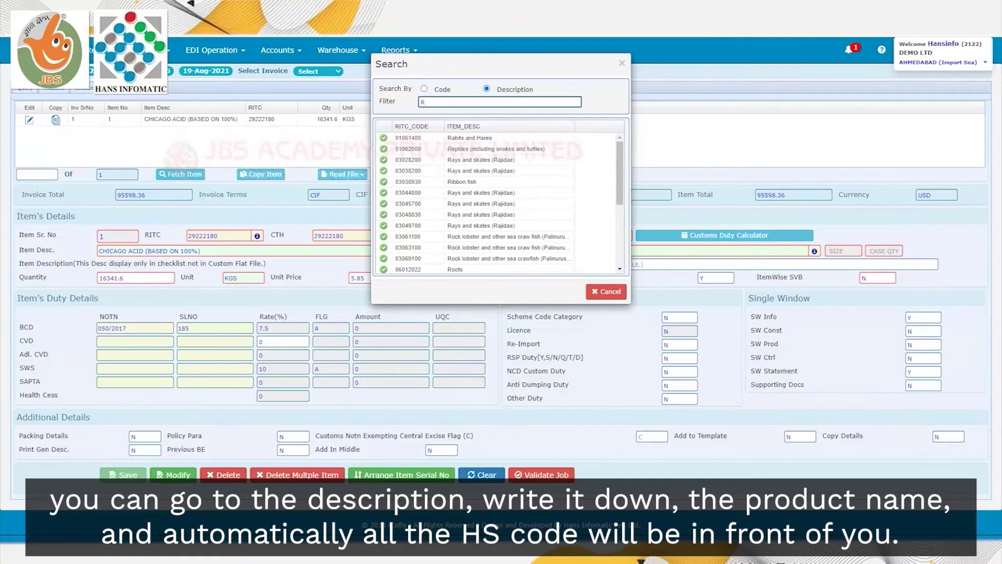
text(ICE)
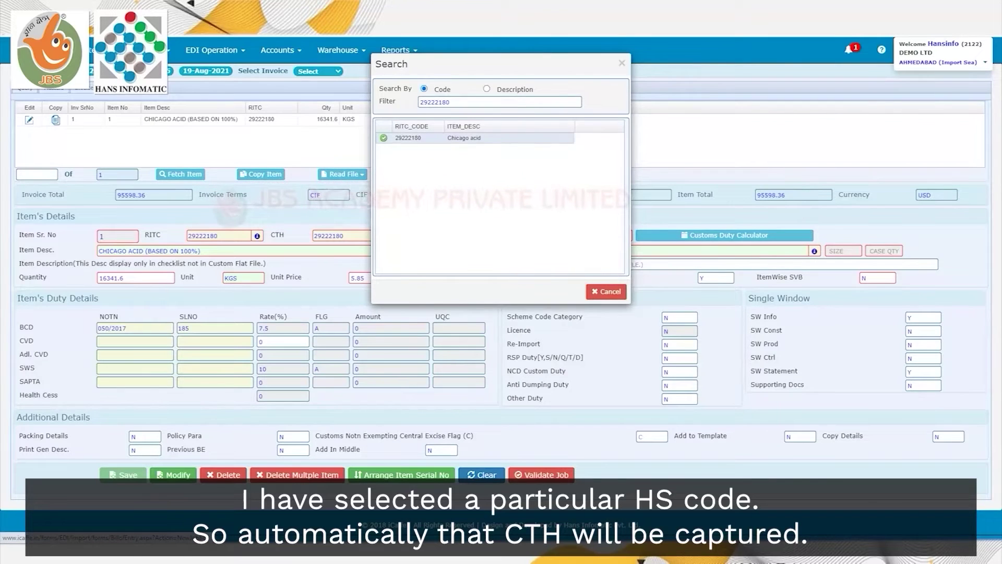
Select RITC code 29222180 (Chicago acid) for the item, accepting its CTH, CETH and rate type
click(383, 139)
key(Tab)
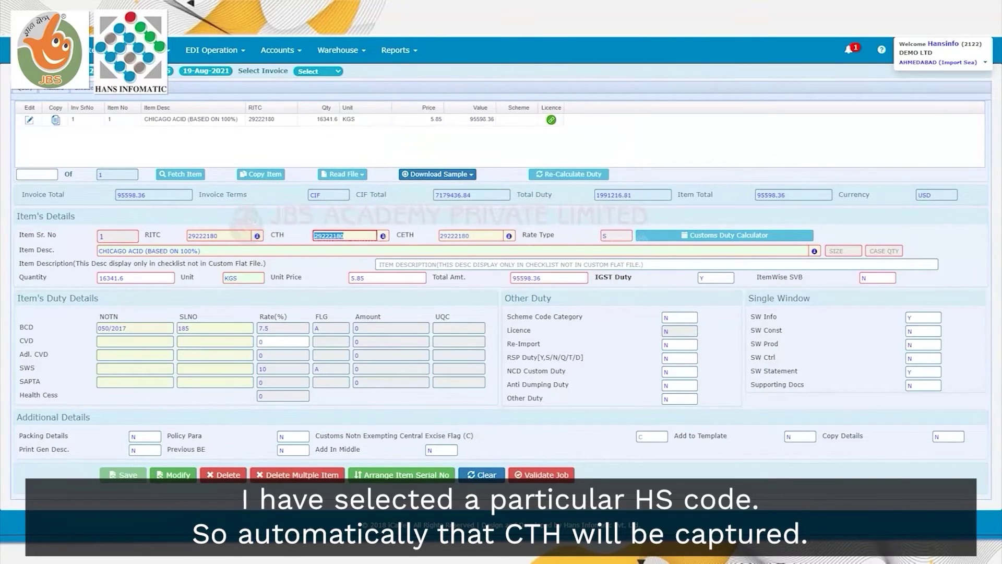
key(Tab)
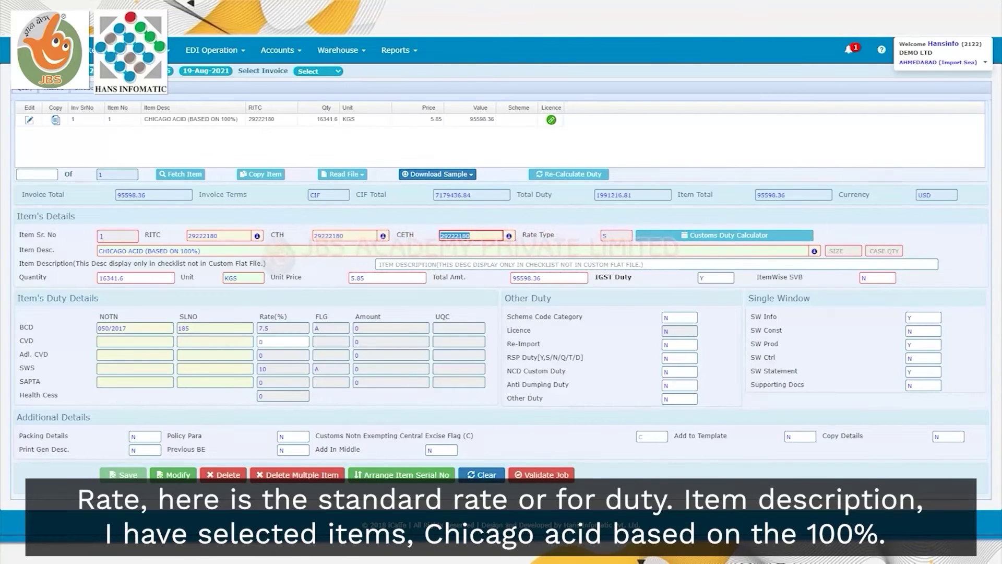
key(Tab)
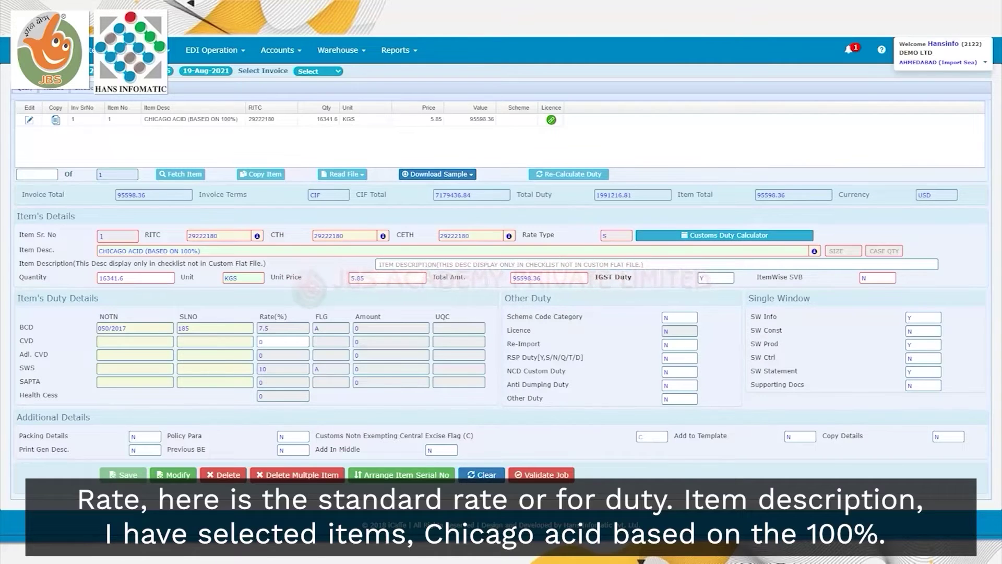
key(Tab)
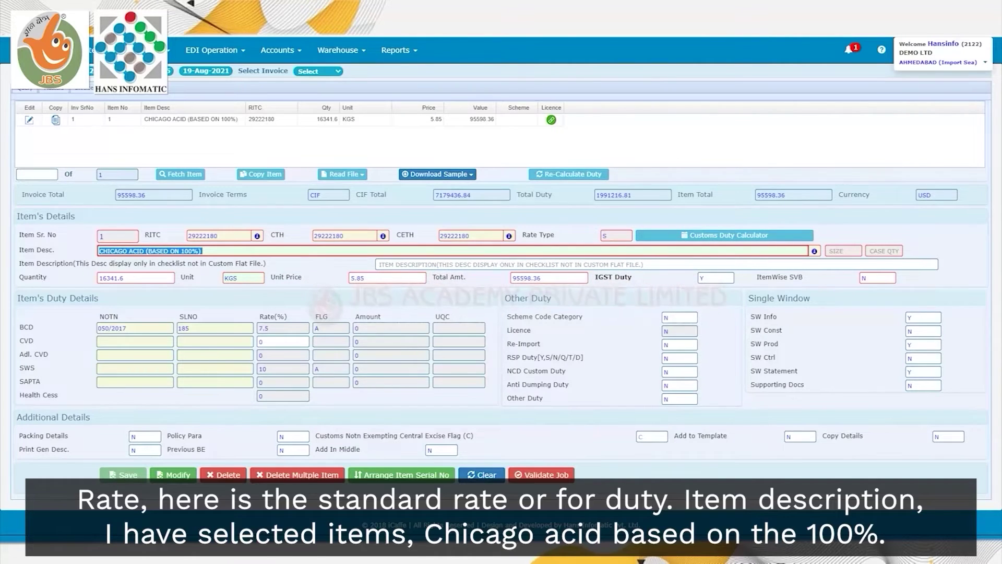
Open the Chicago acid item's description details and keep brand UNBRANDED, end use GNX200 and model NA
click(203, 251)
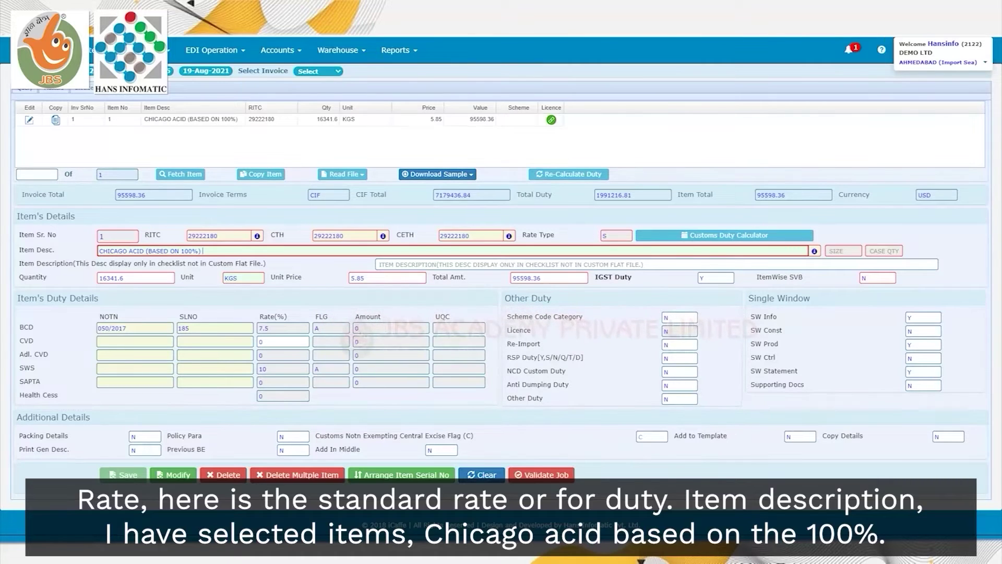
drag(106, 250, 202, 251)
key(Tab)
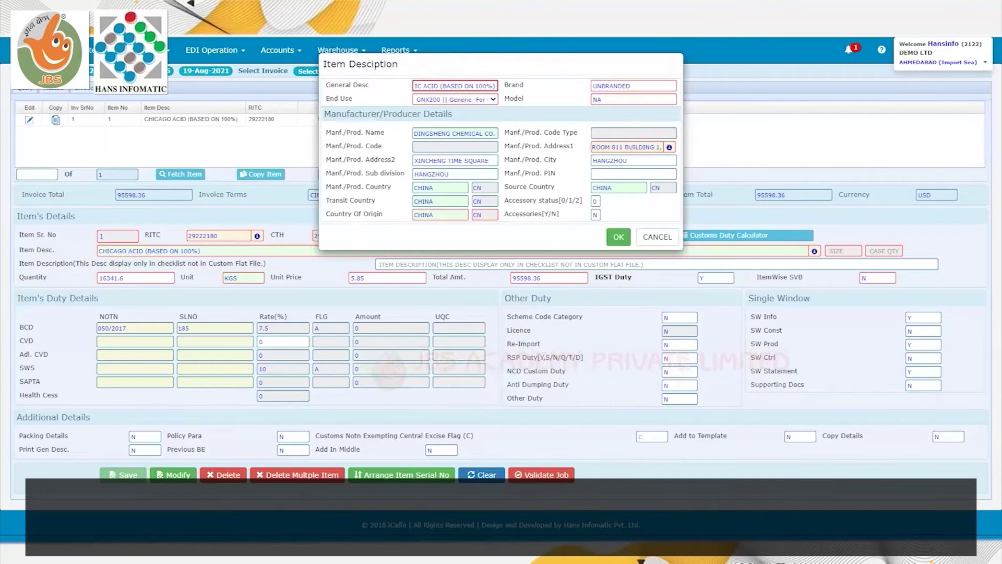
key(Tab)
key(End)
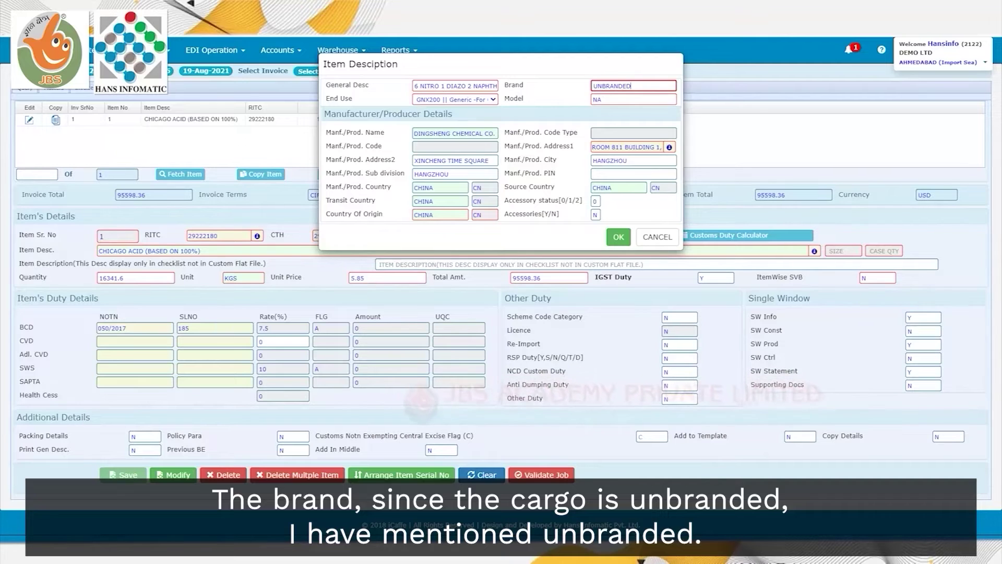
drag(632, 86, 593, 86)
click(455, 99)
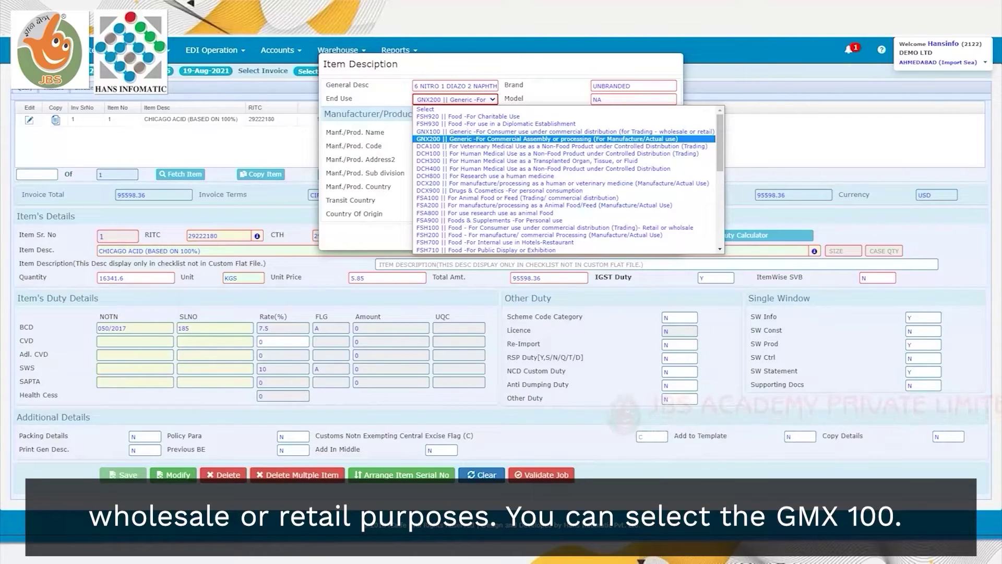
key(Escape)
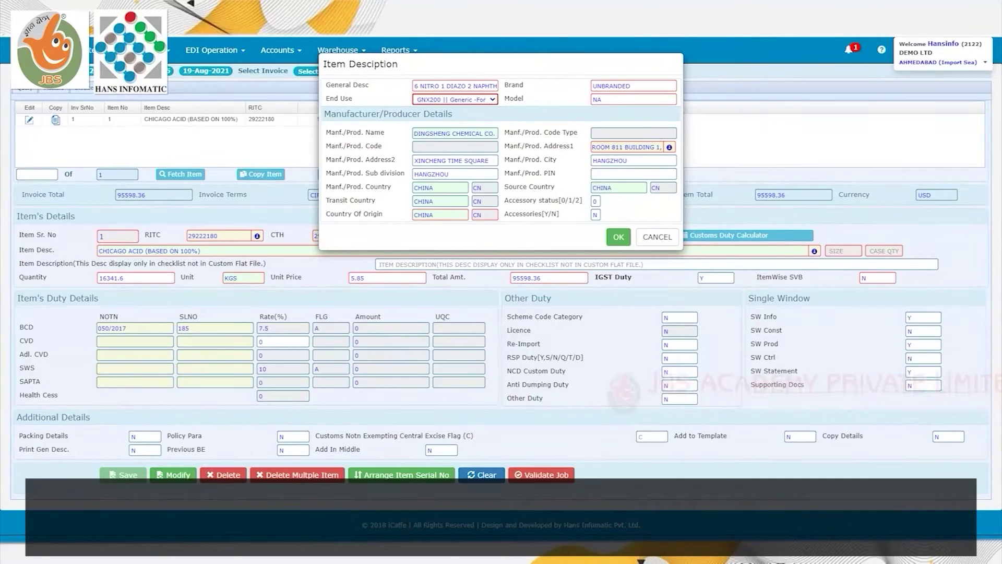
key(Tab)
key(Right)
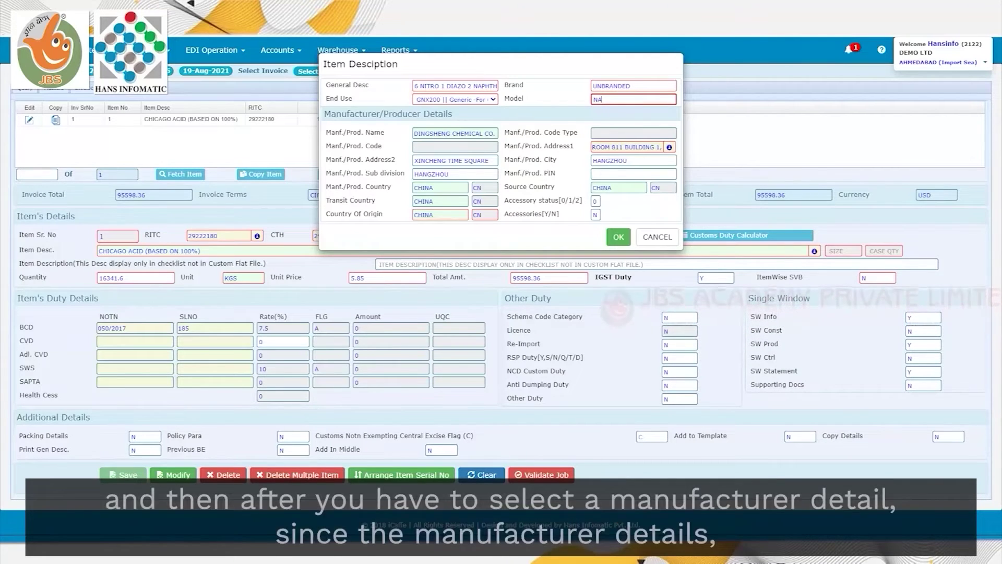
Go through the manufacturer's name and address, keep CHINA as manufacturer, transit and origin country, and accept the item description details
key(Tab)
click(460, 134)
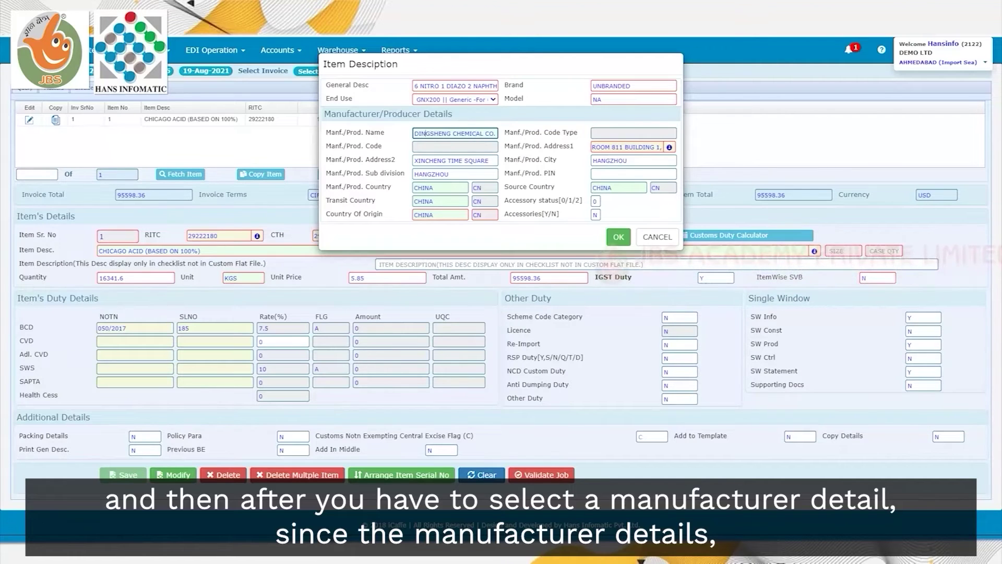
click(452, 134)
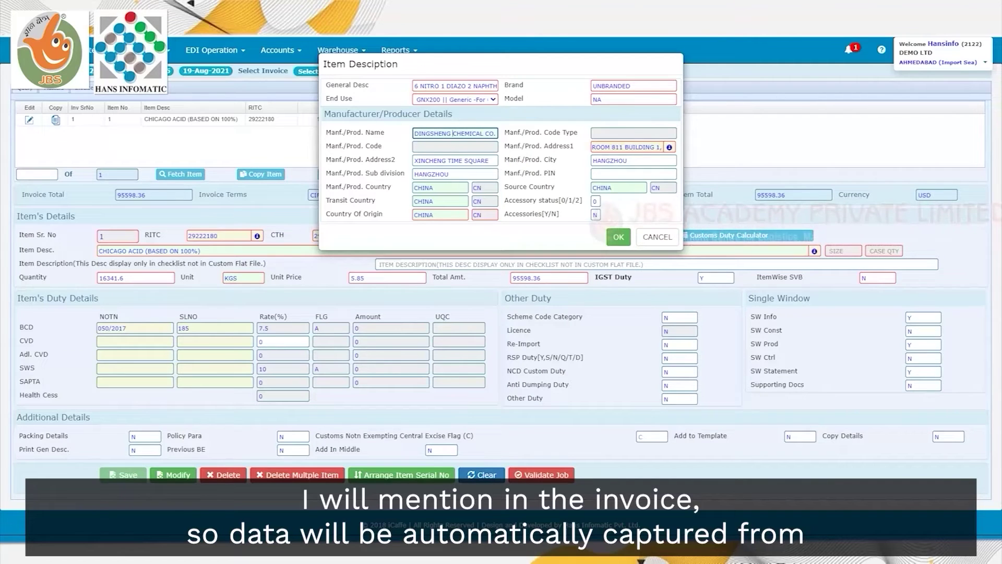
key(Tab)
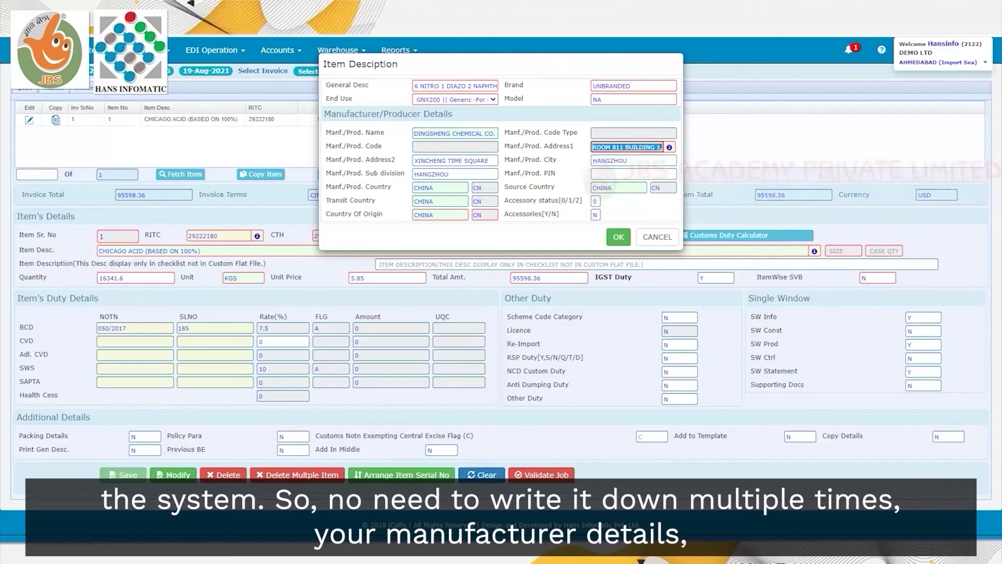
key(Tab)
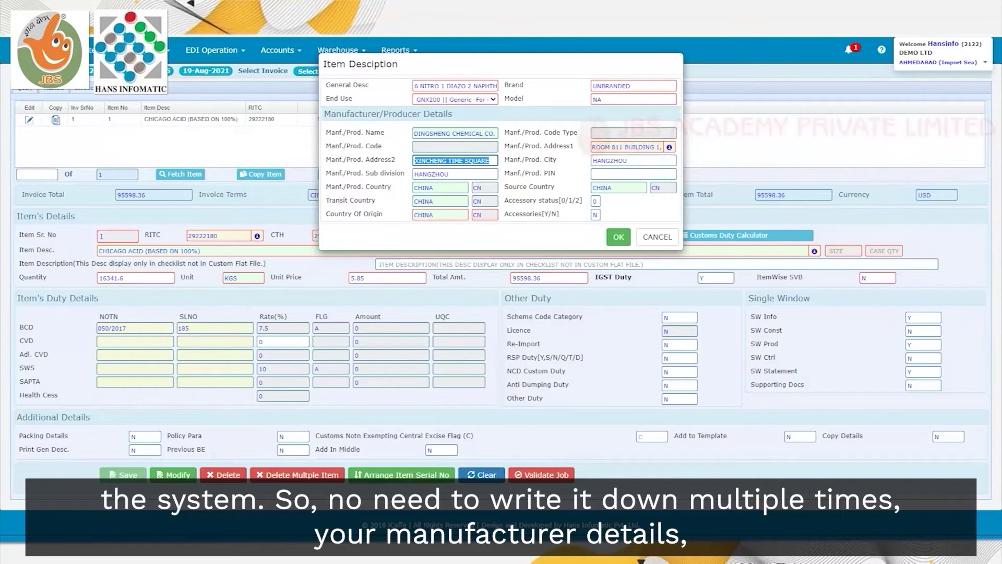
key(Tab)
key(Tab)
key(Tab)
key(Tab)
click(434, 187)
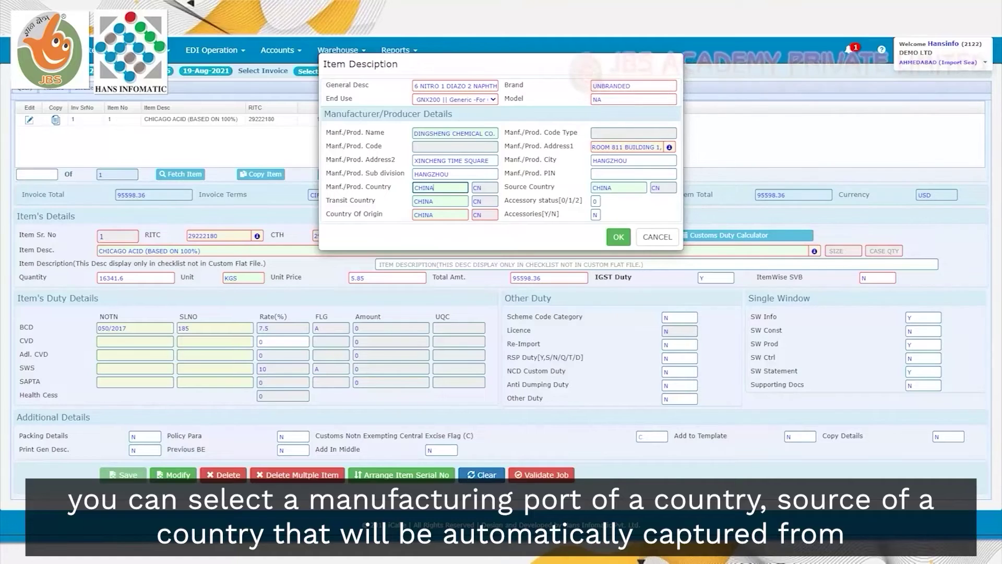
key(Tab)
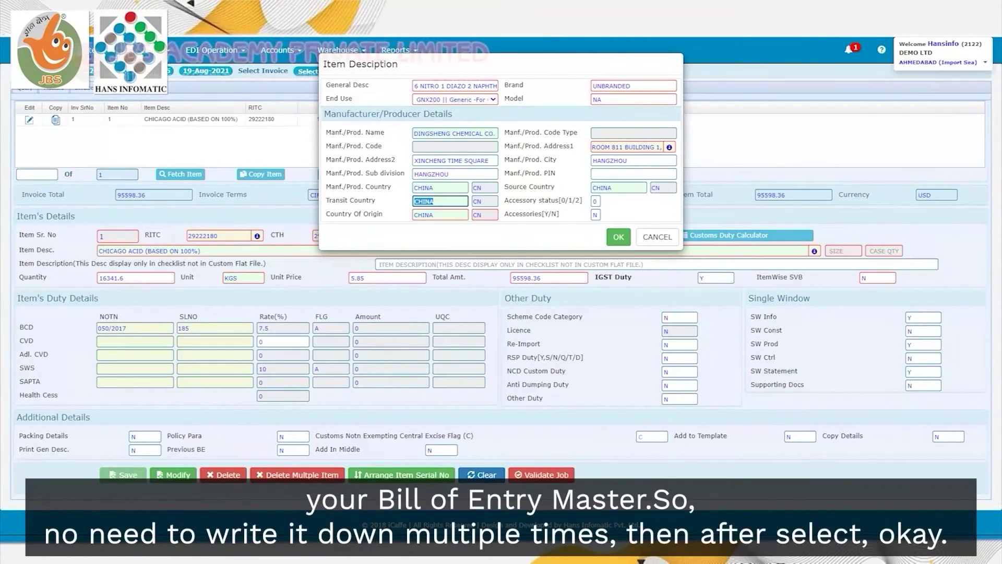
key(Tab)
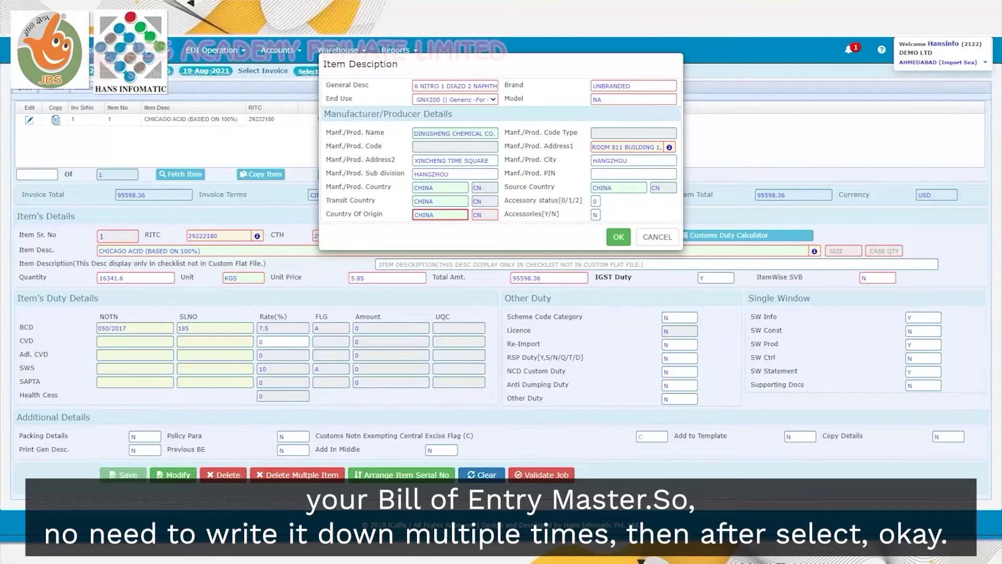
key(Tab)
key(Tab)
key(Return)
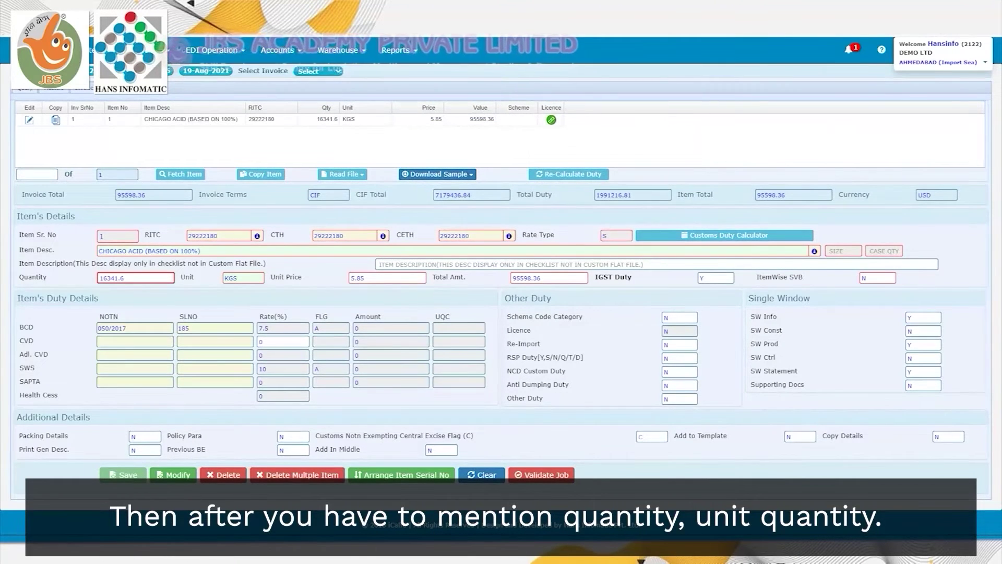
Keep unit KGS, the total amount and IGST Duty Y for the item, and accept the listed IGST duty entries
key(Tab)
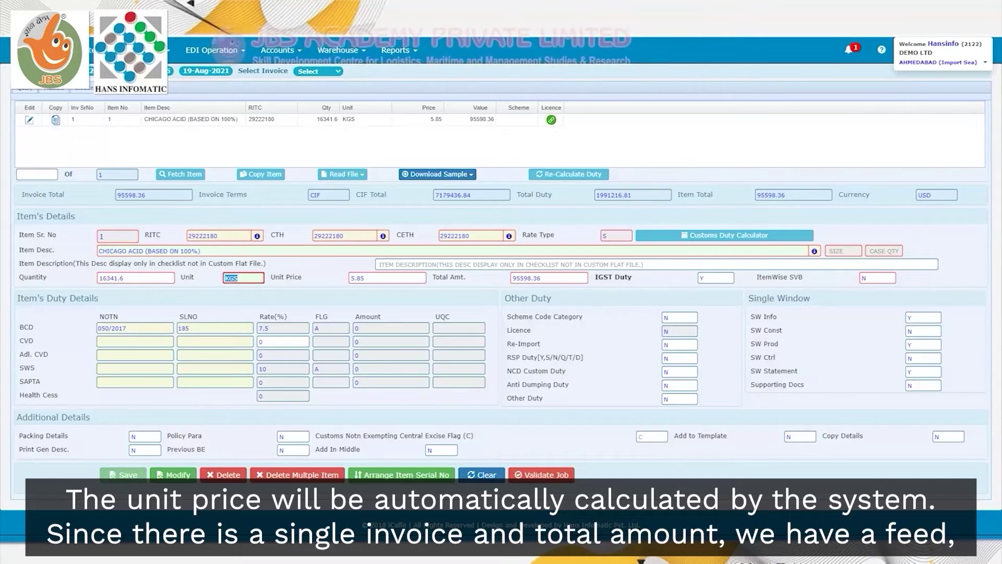
click(548, 278)
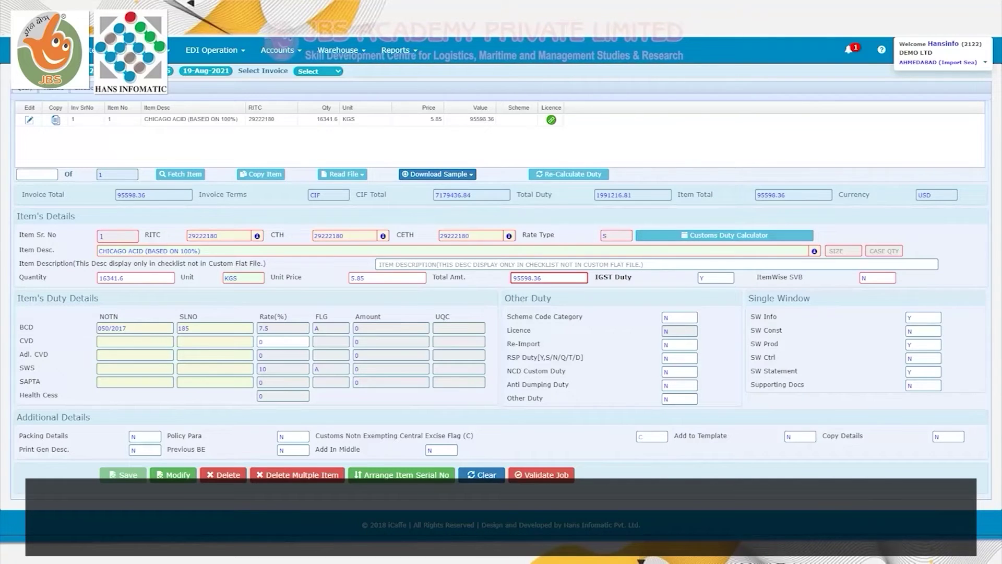
key(Tab)
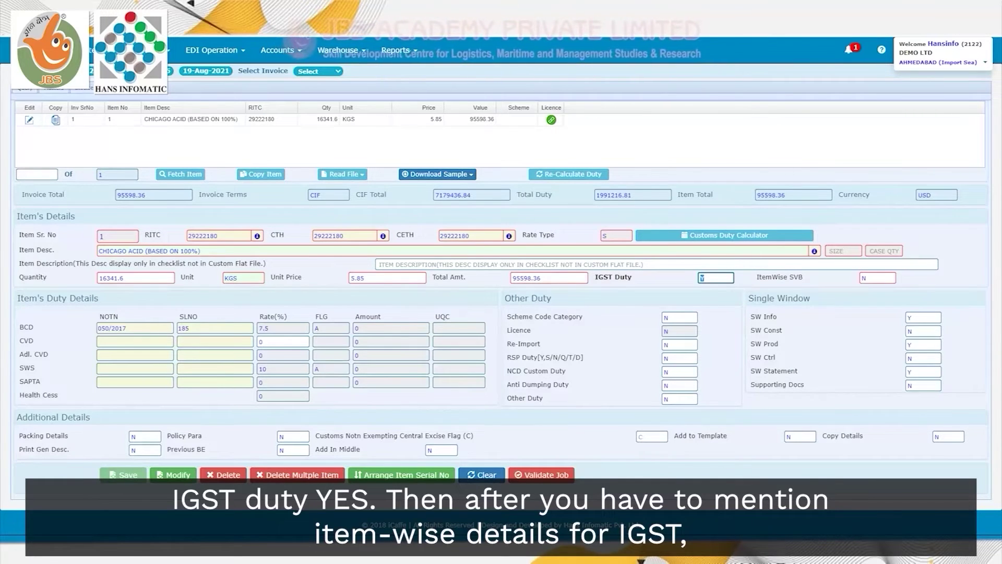
key(Tab)
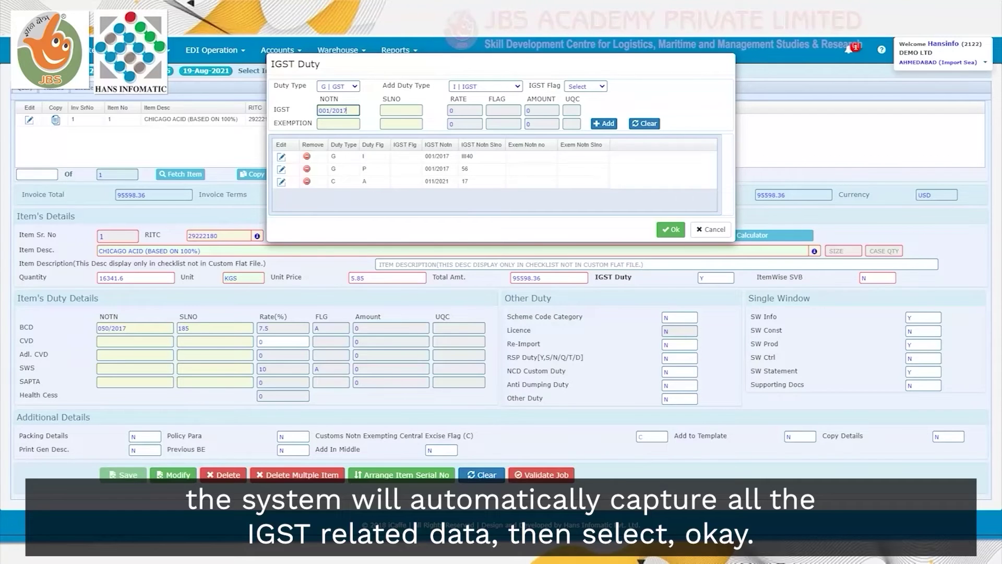
click(338, 124)
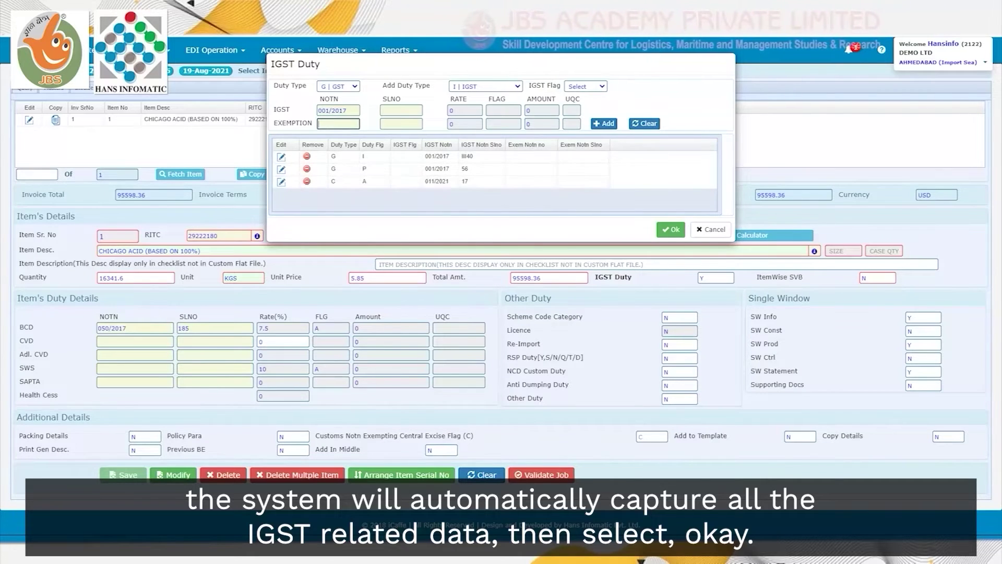
click(671, 230)
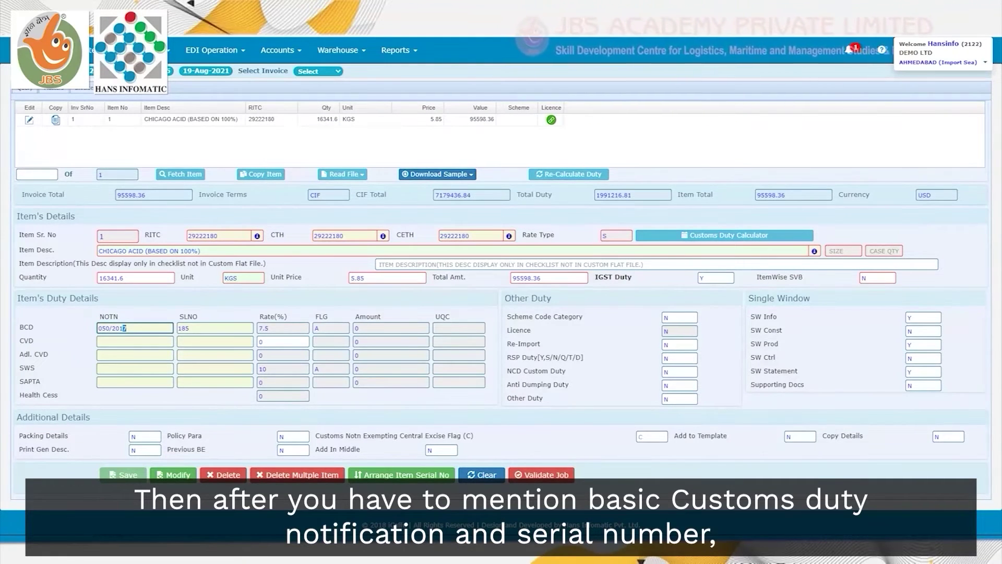
Select serial number 185 for BCD notification 050/2017 and leave the CVD, Adl. CVD, SWS and SAPTA notifications blank
key(Tab)
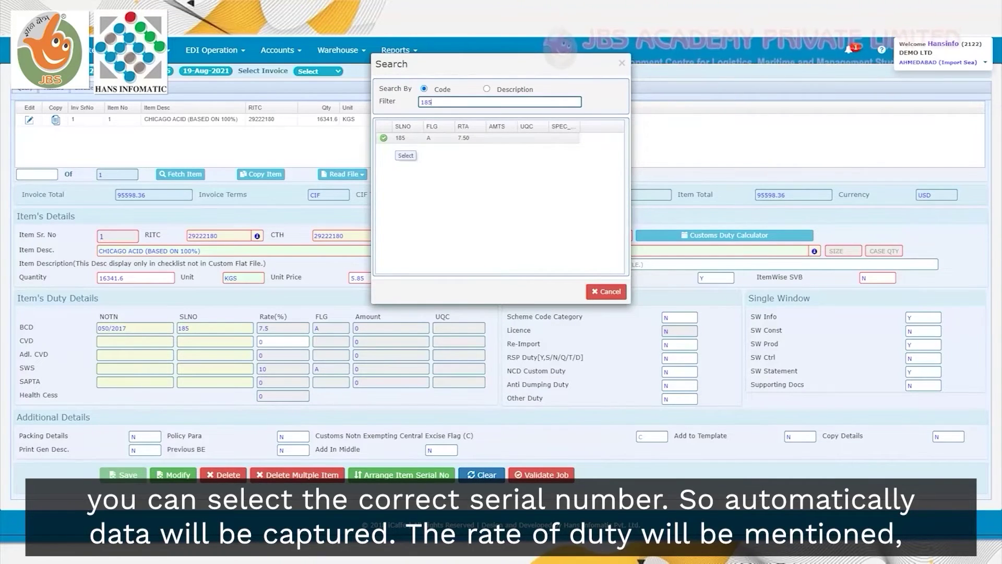
click(383, 138)
key(Tab)
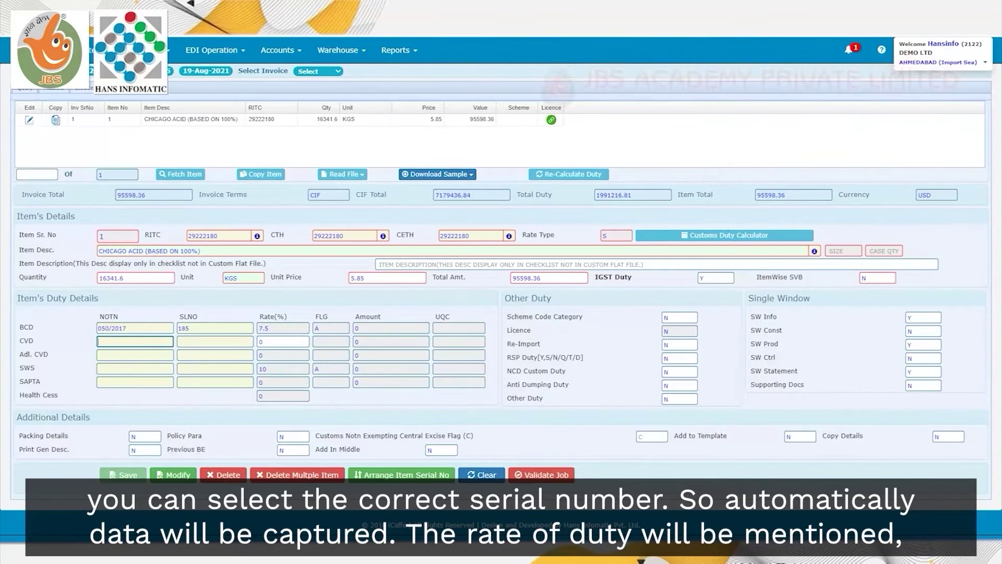
key(Tab)
key(Tab)
key(Tab)
key(Tab)
key(Tab)
key(Tab)
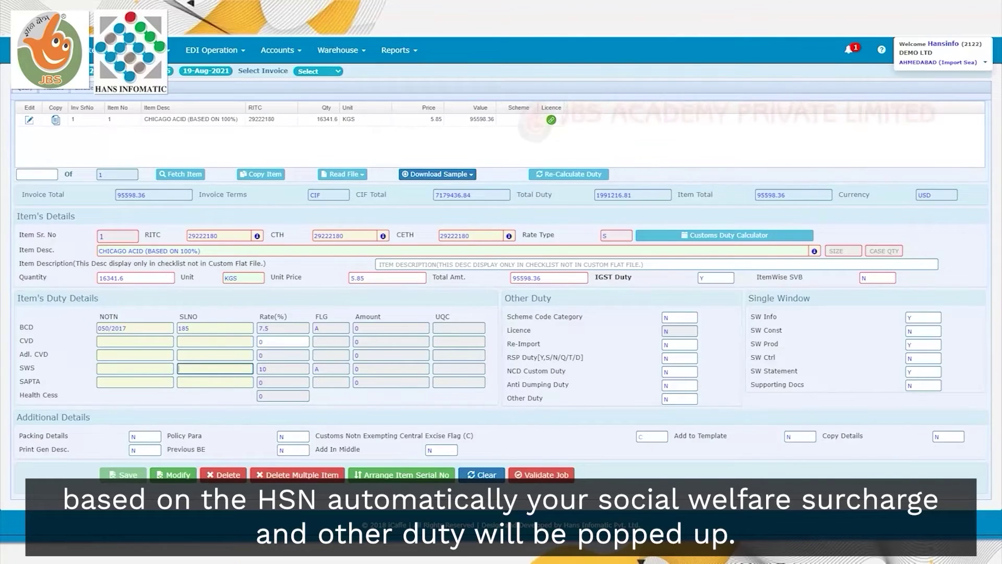
key(Tab)
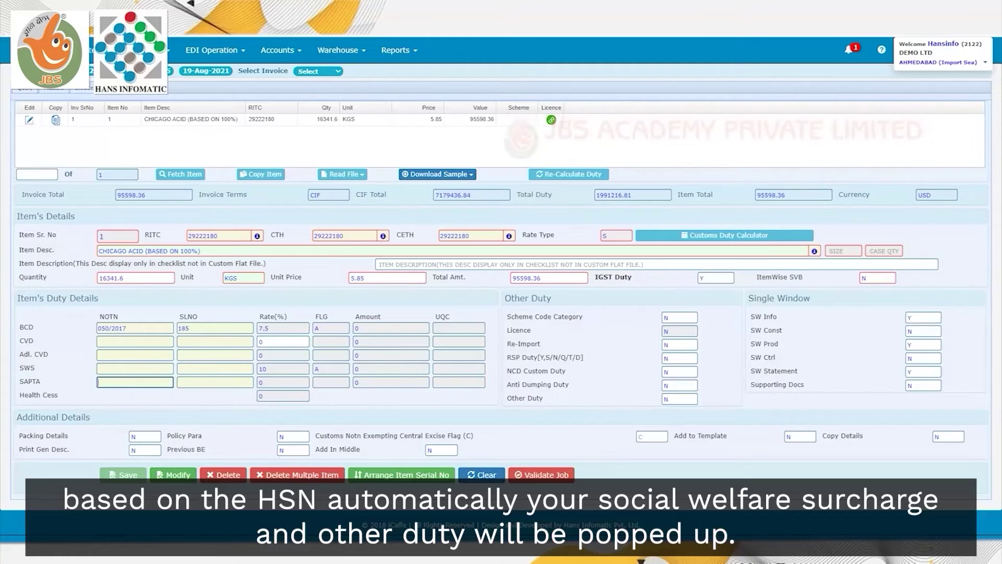
key(Tab)
Set Scheme Code Category to Y, examine the list of available scheme codes, and cancel without choosing one
key(Tab)
text(Y)
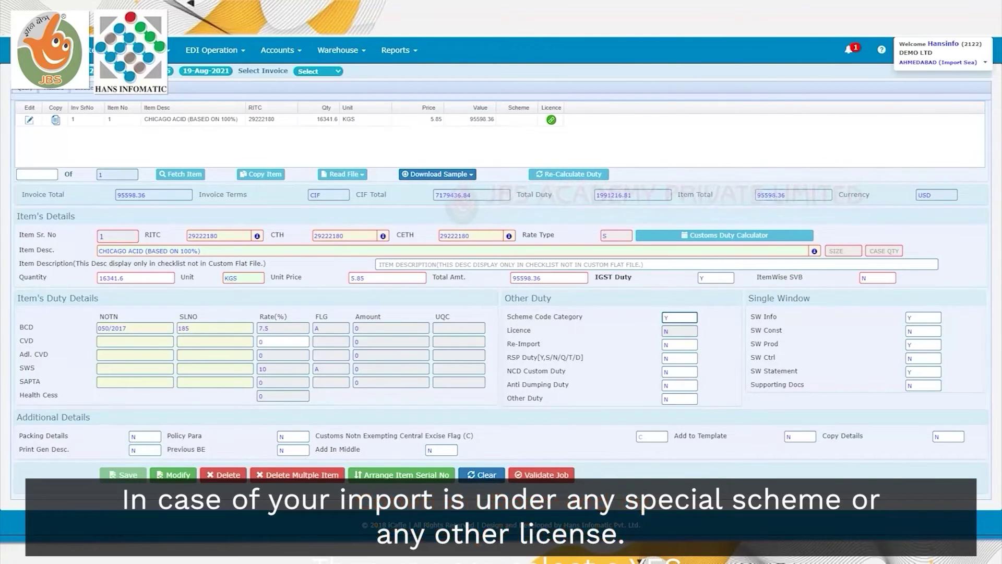
key(Tab)
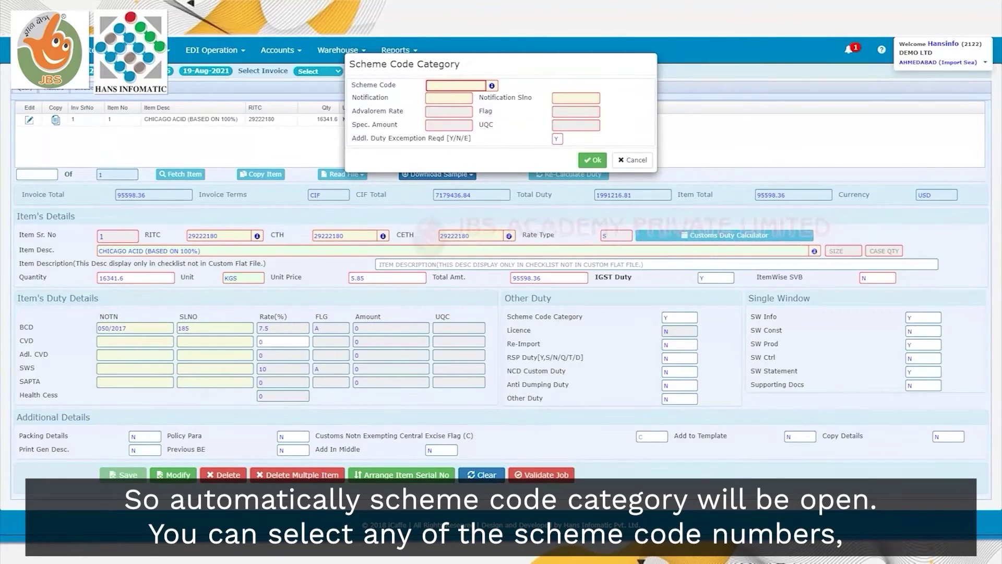
click(492, 85)
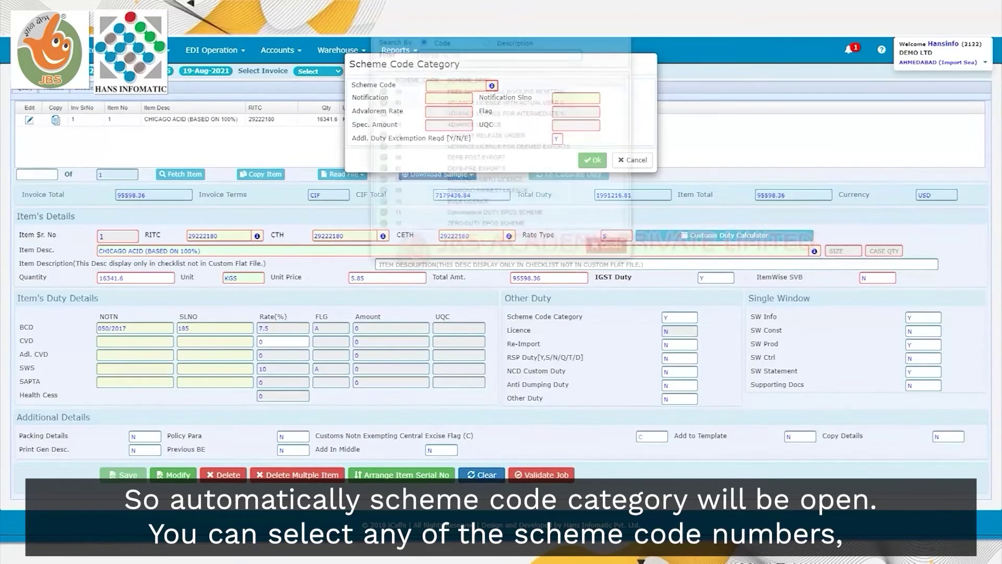
key(Down)
key(Down)
key(Down)
key(Down)
key(Down)
key(Down)
key(Down)
key(Down)
key(Down)
scroll(500, 214, down, 1)
scroll(500, 236, down, 2)
scroll(499, 234, up, 7)
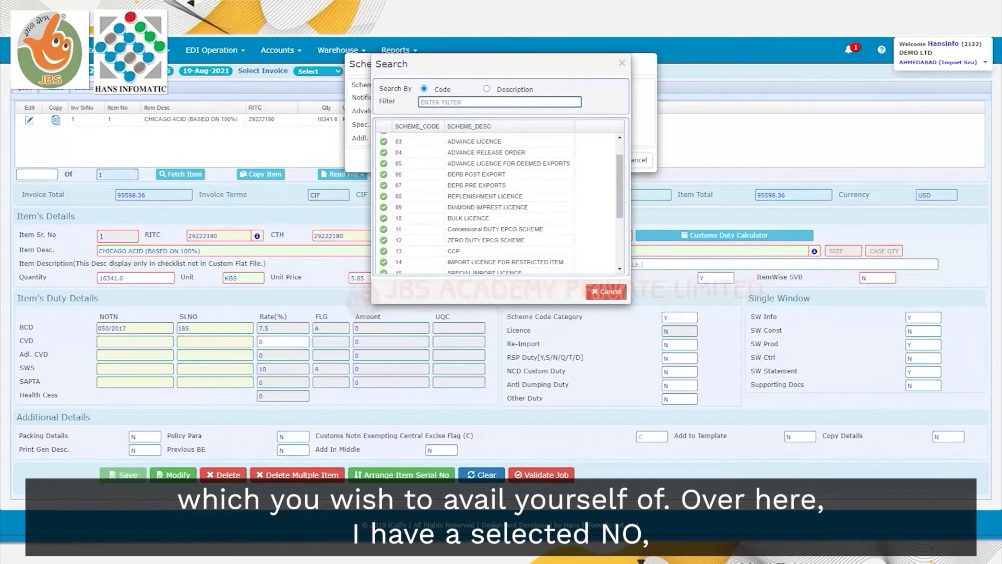
click(606, 292)
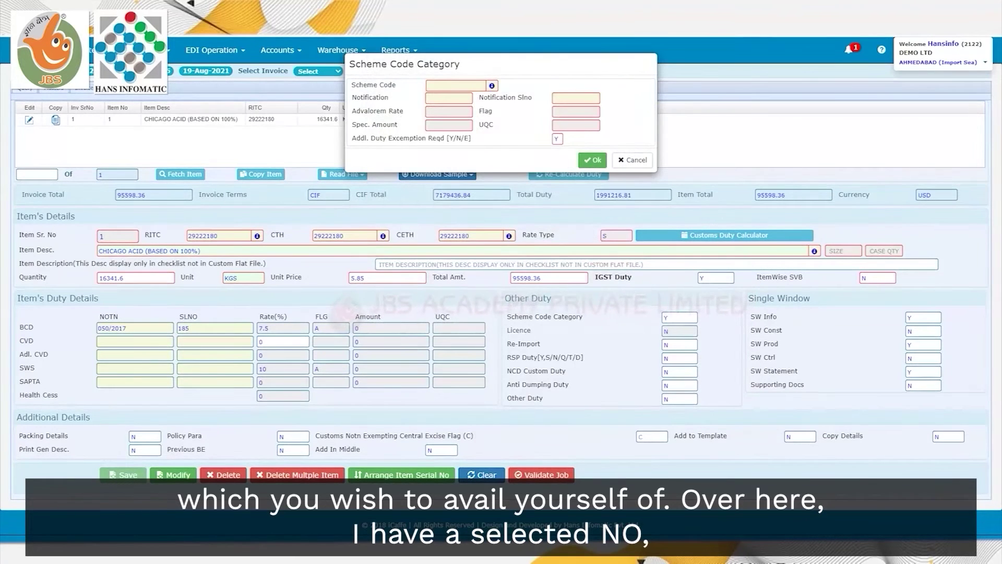
key(Escape)
View the re-import details form for the item, cancel it, and set Re-Import to N
key(Tab)
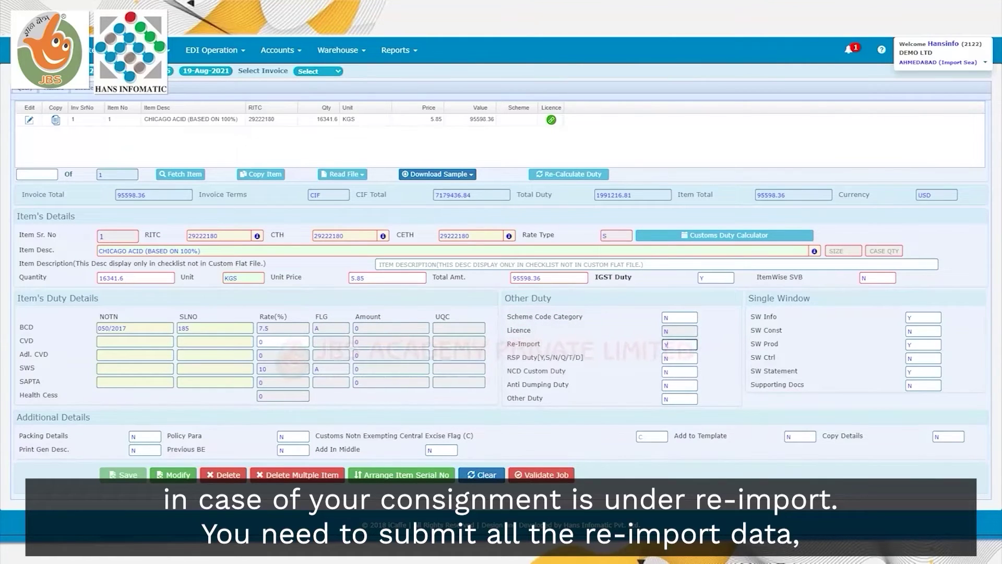
key(Tab)
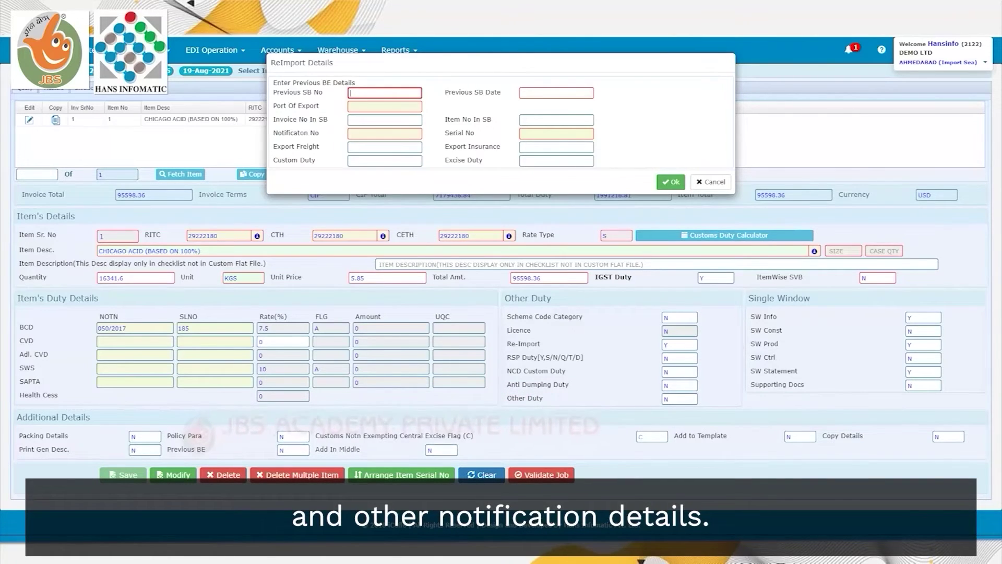
key(Escape)
key(shift+Tab)
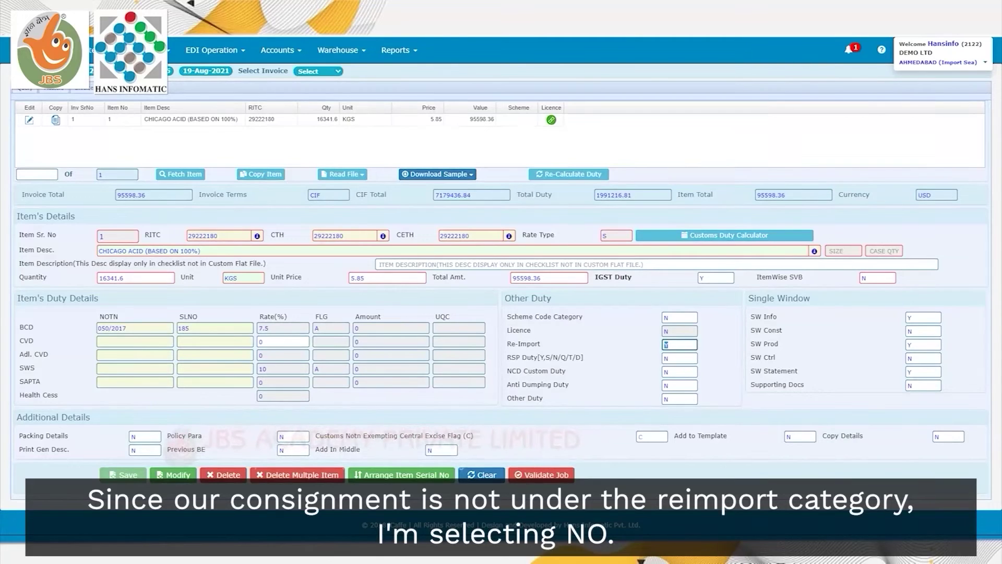
text(N)
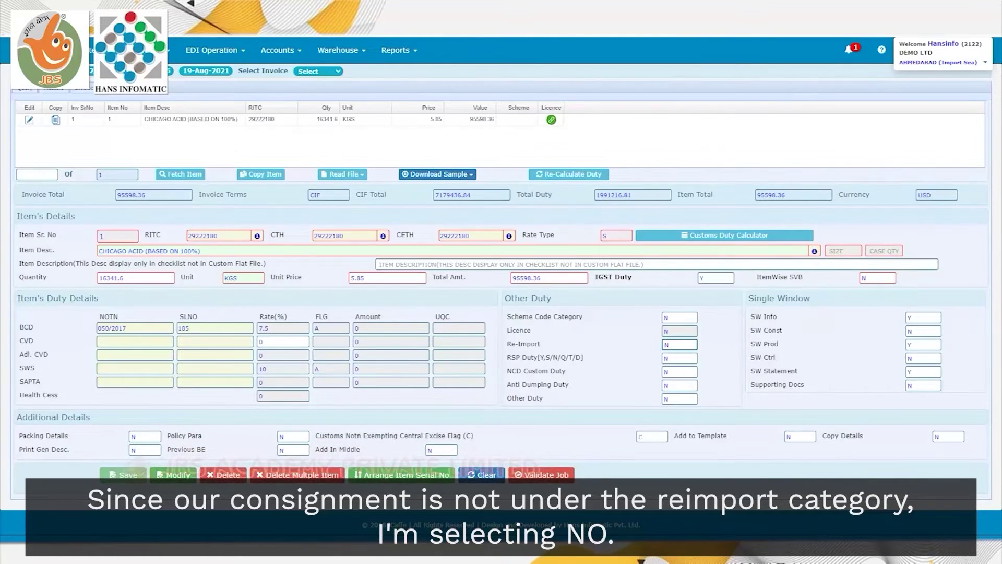
Leave RSP Duty, NCD Custom Duty, Anti Dumping Duty and Other Duty at N for the item
key(Tab)
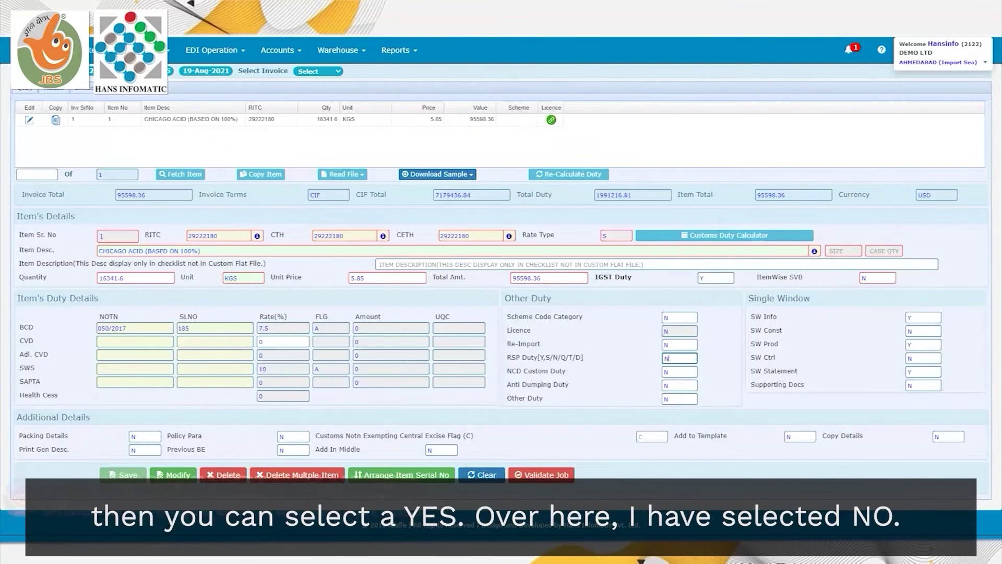
click(678, 371)
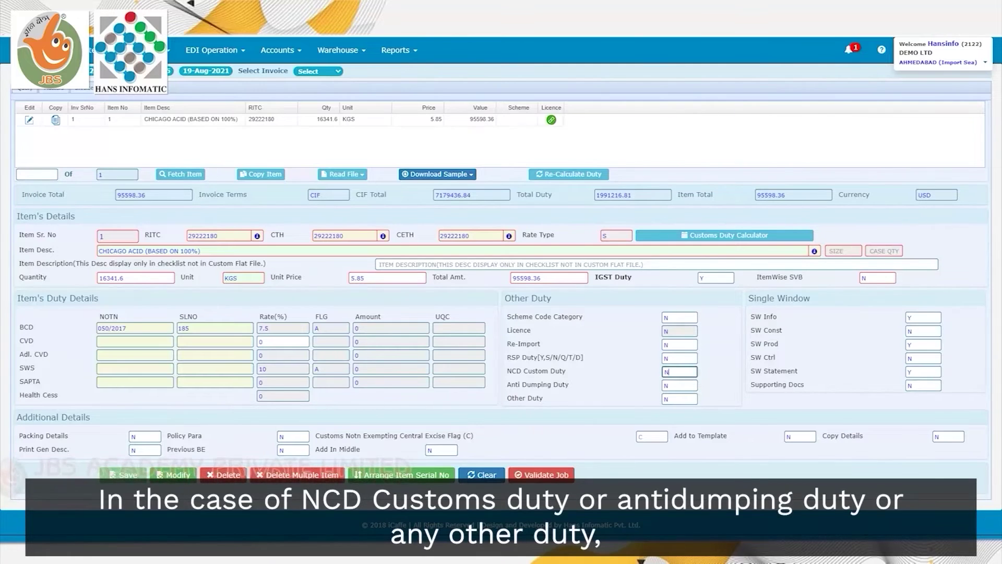
key(Tab)
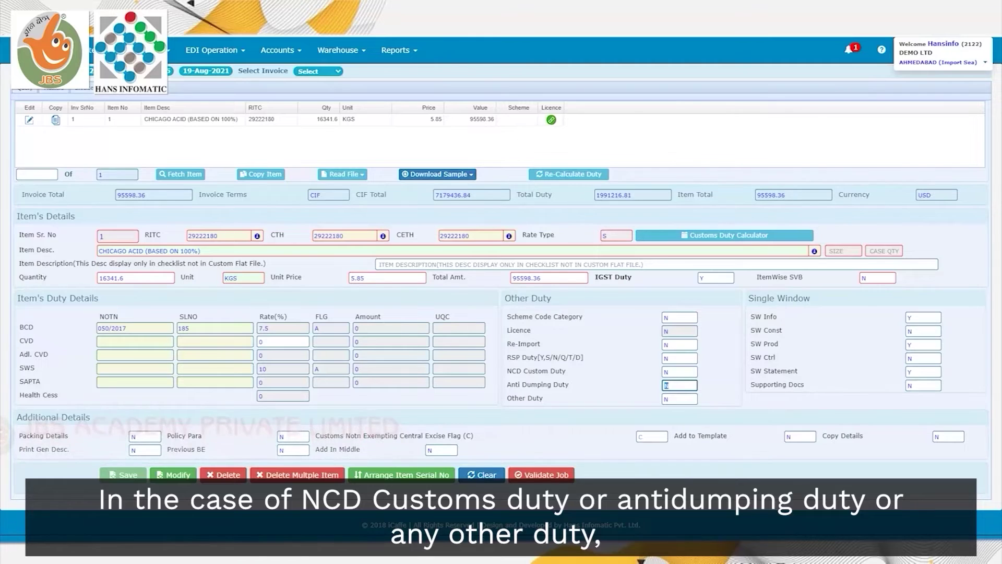
key(Tab)
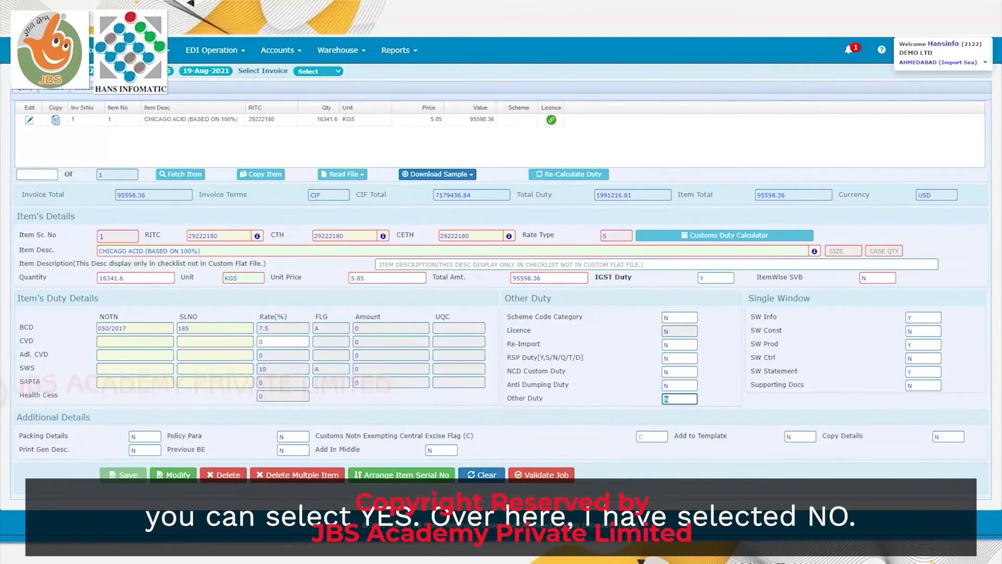
key(Tab)
Open the item's SW Info and edit the CDRUG entry with type CTG Item Category and qualifier DRC Drug Related Category
key(Tab)
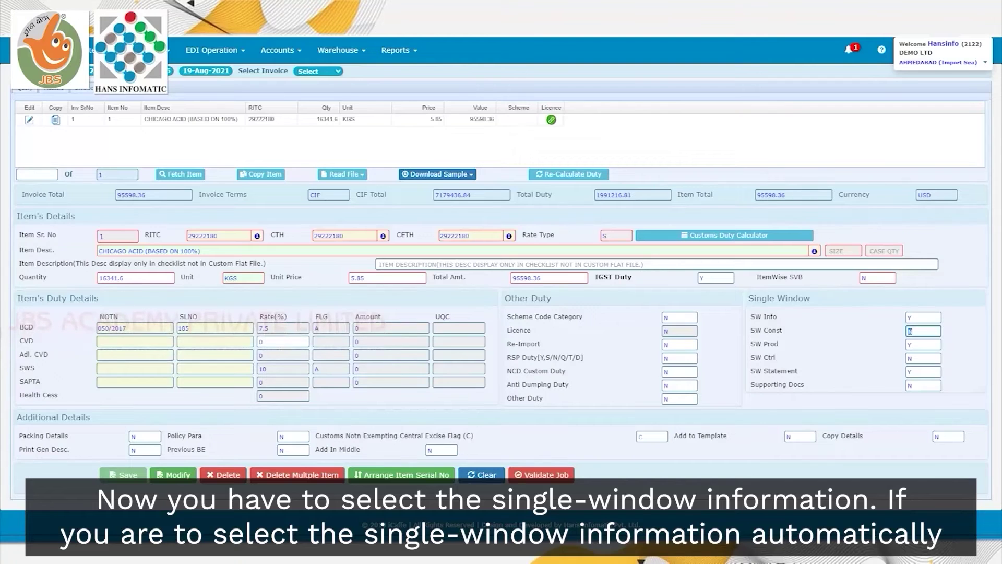
key(Return)
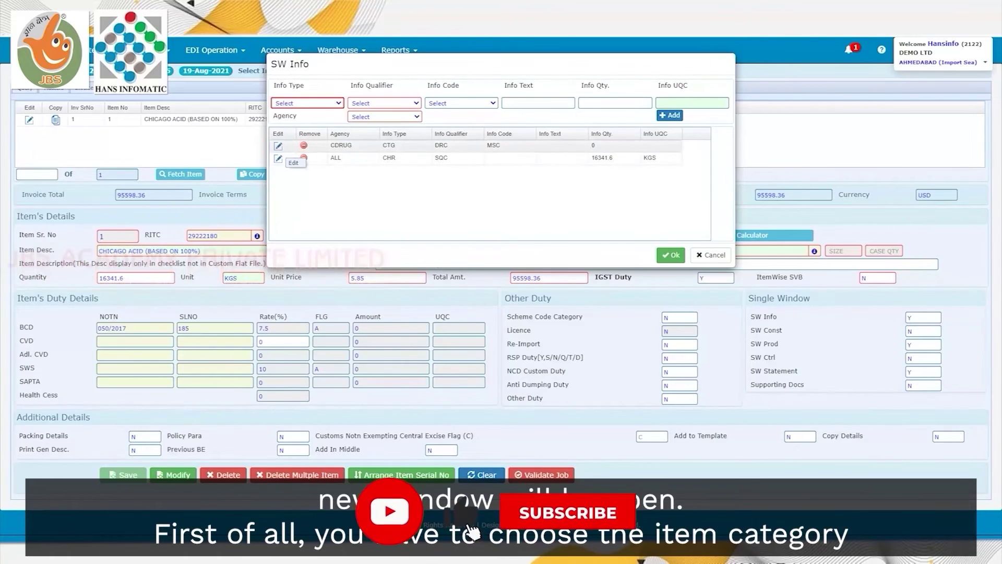
click(278, 146)
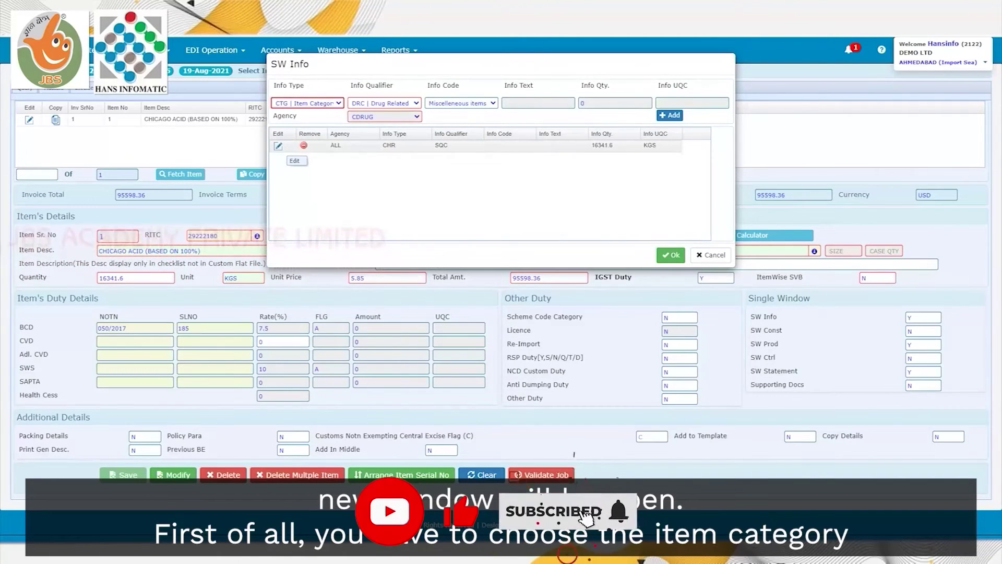
click(313, 103)
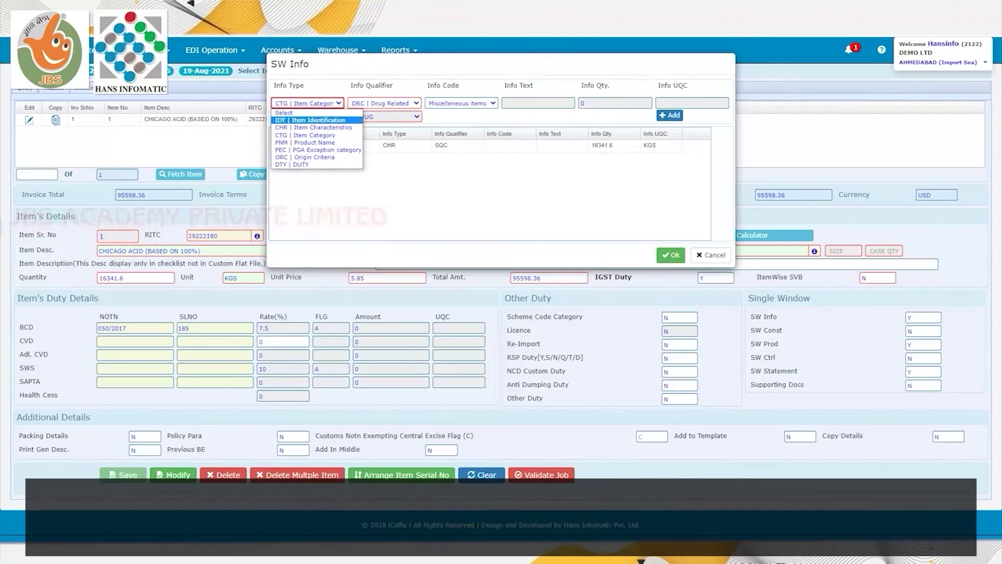
click(313, 134)
click(385, 103)
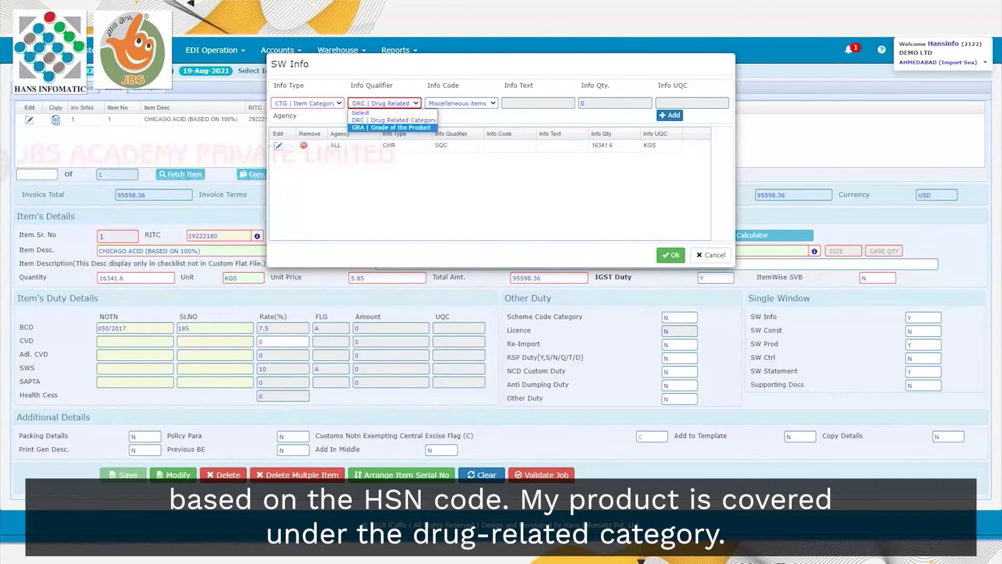
click(393, 120)
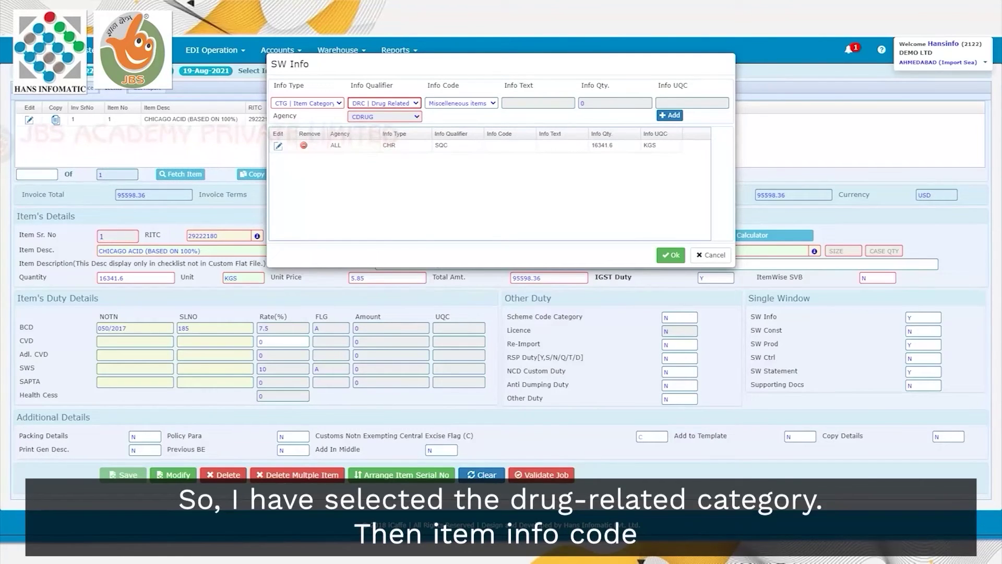
click(385, 103)
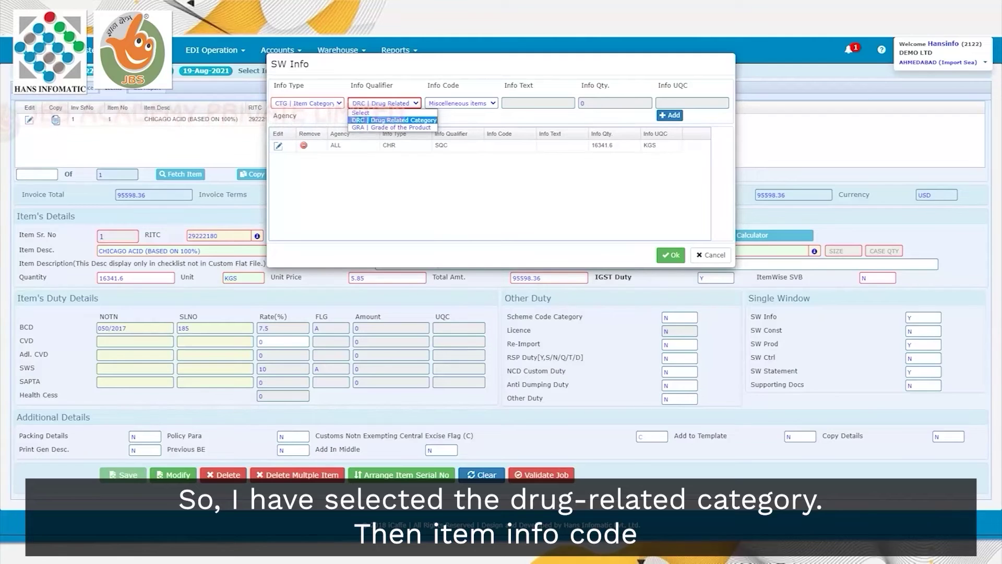
key(Return)
Set the drug-related entry's Info Code to miscellaneous items not falling under the above categories and add the entry
click(461, 103)
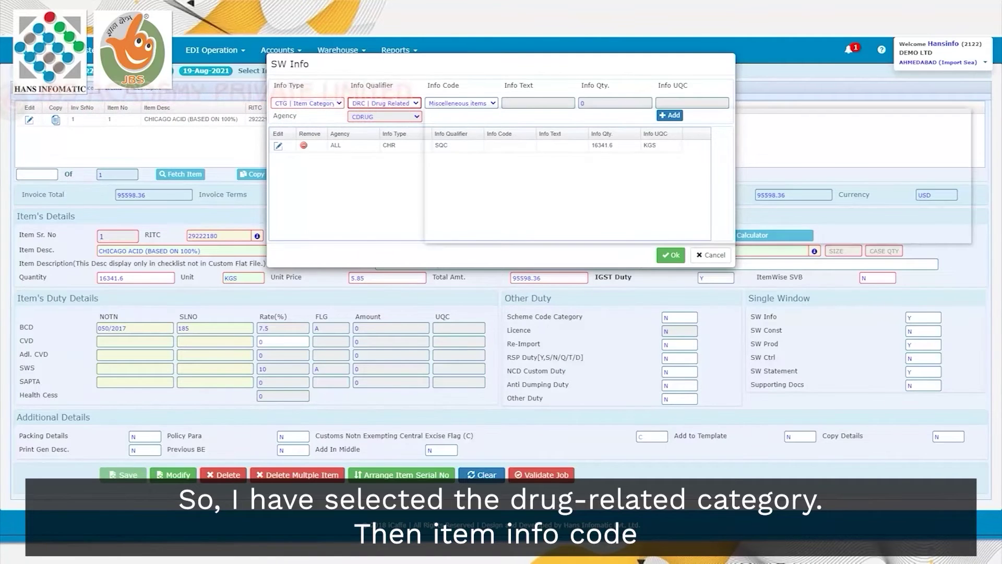
key(Home)
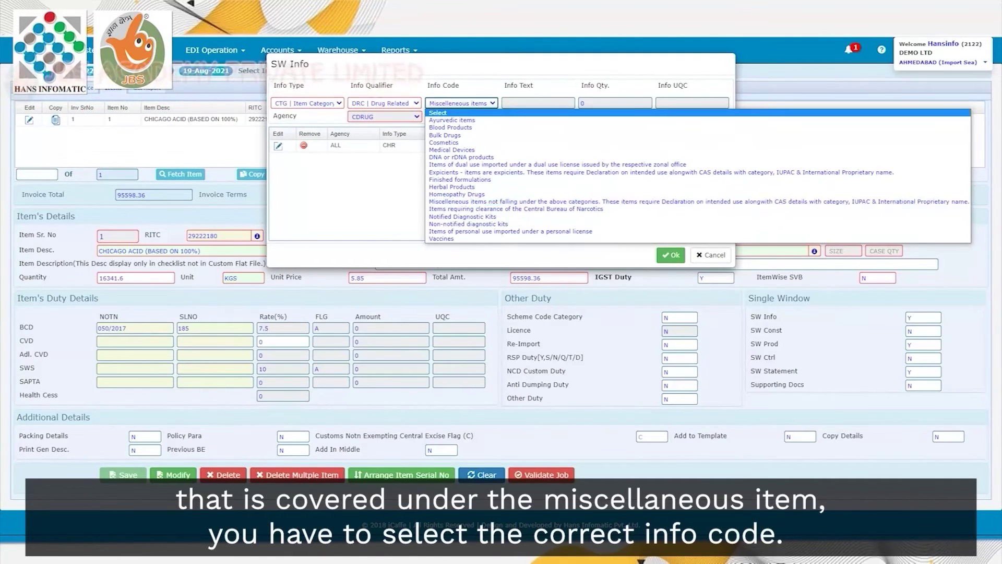
key(Down)
key(Down)
key(Down)
key(Down)
key(Down)
key(Down)
key(Down)
key(Down)
key(Down)
key(Down)
key(Down)
key(Down)
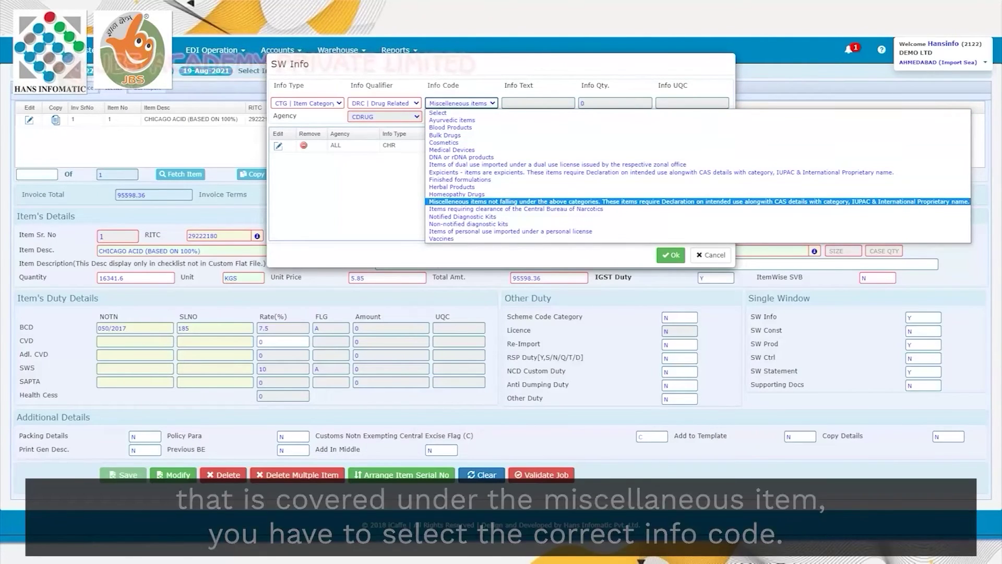
key(Return)
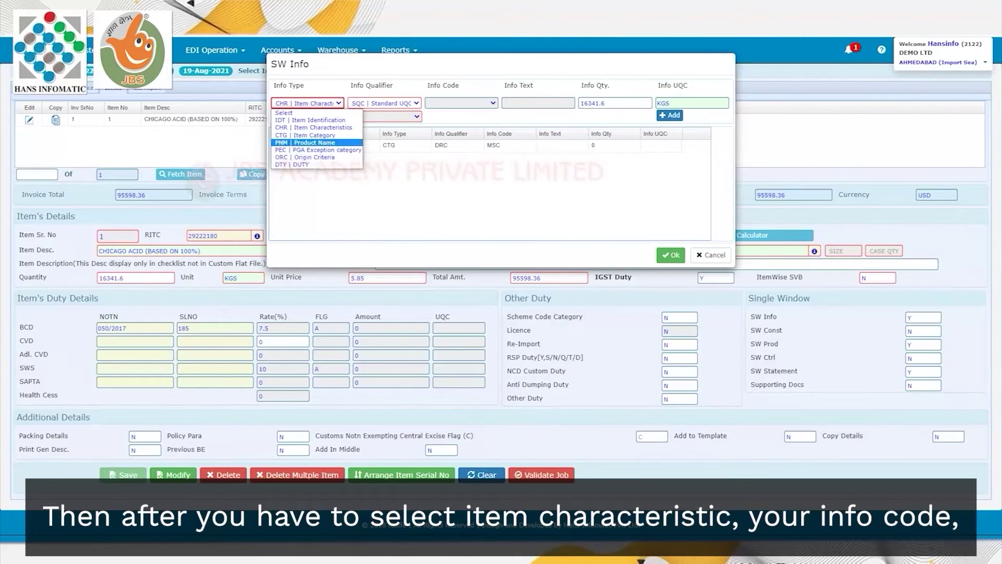
Add the CHR Item Characteristics entry with qualifier SQC Standard UQC and quantity 16341.6 KGS, and accept the SW Info
click(335, 128)
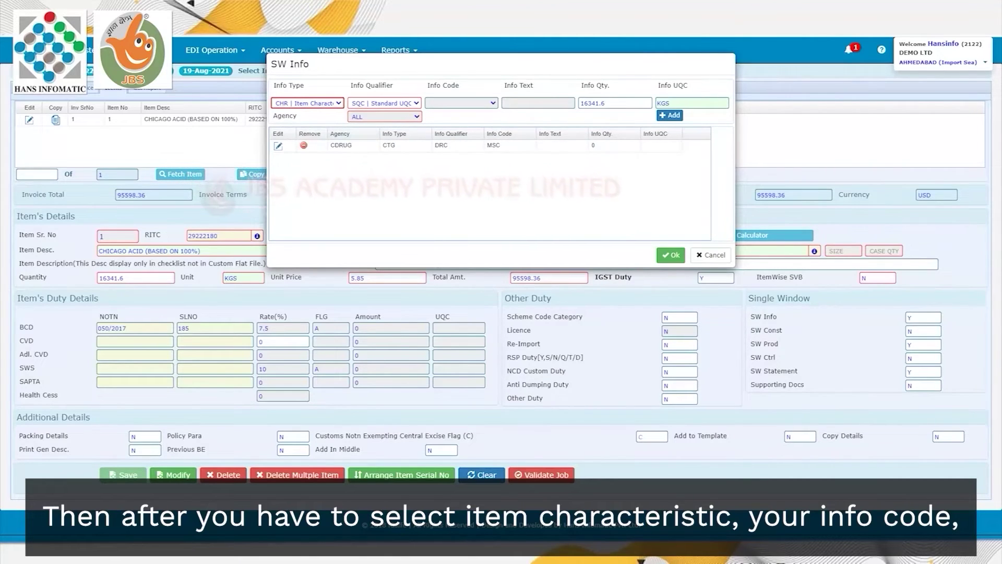
click(384, 103)
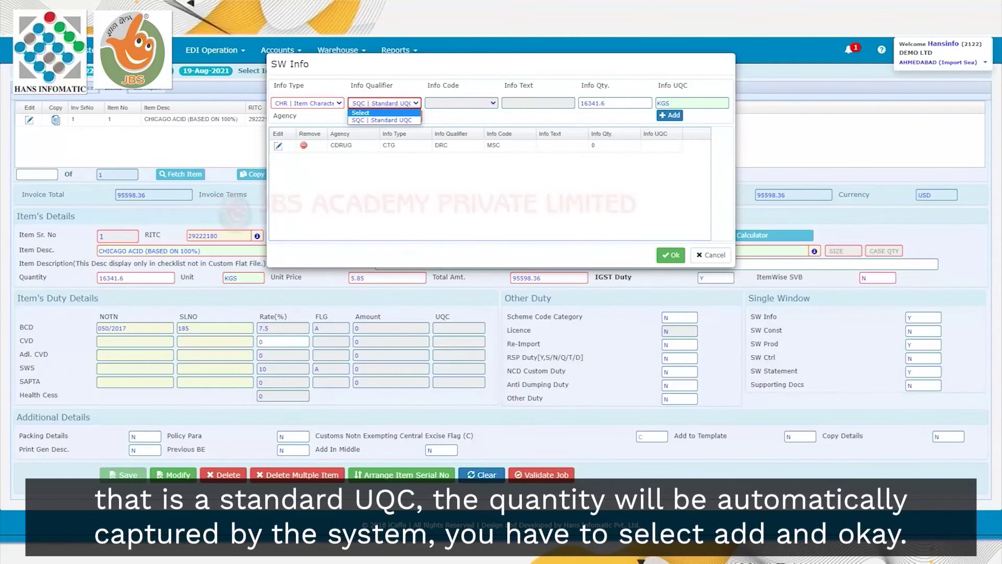
click(382, 120)
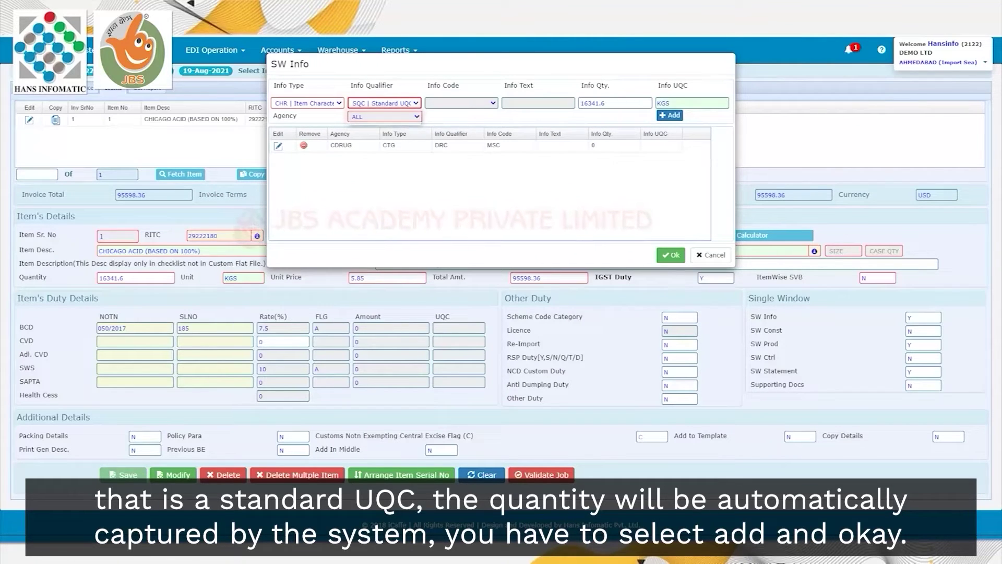
key(alt+Down)
key(Return)
key(Tab)
key(Tab)
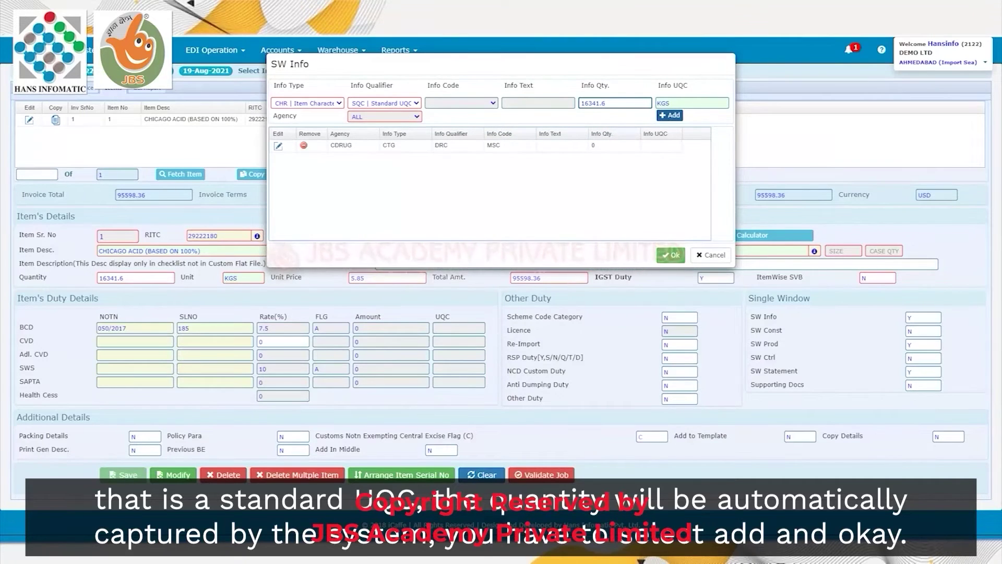
click(670, 115)
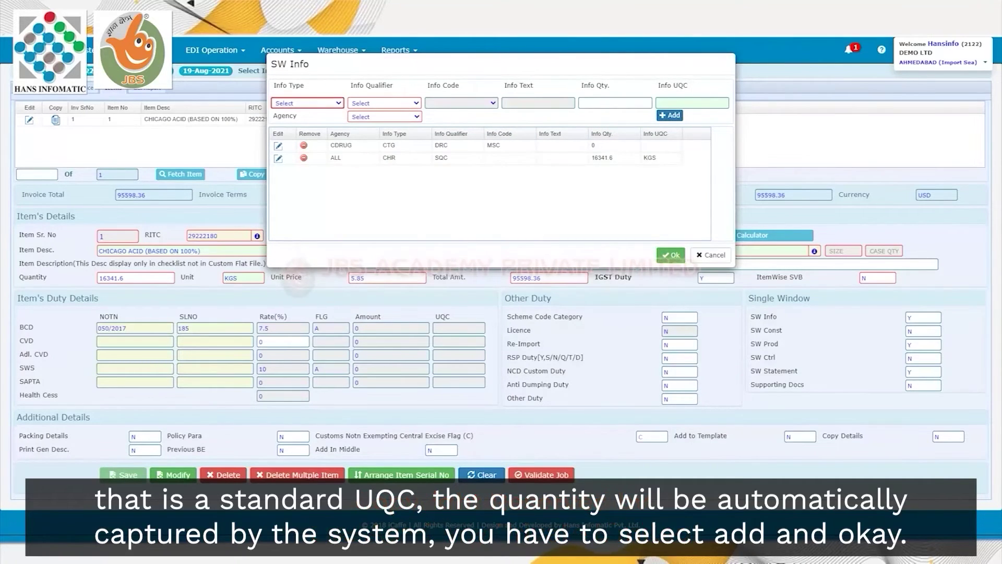
click(670, 255)
Set SW Prod to Y and try to add single-window production details with the batch identifier left blank
click(910, 345)
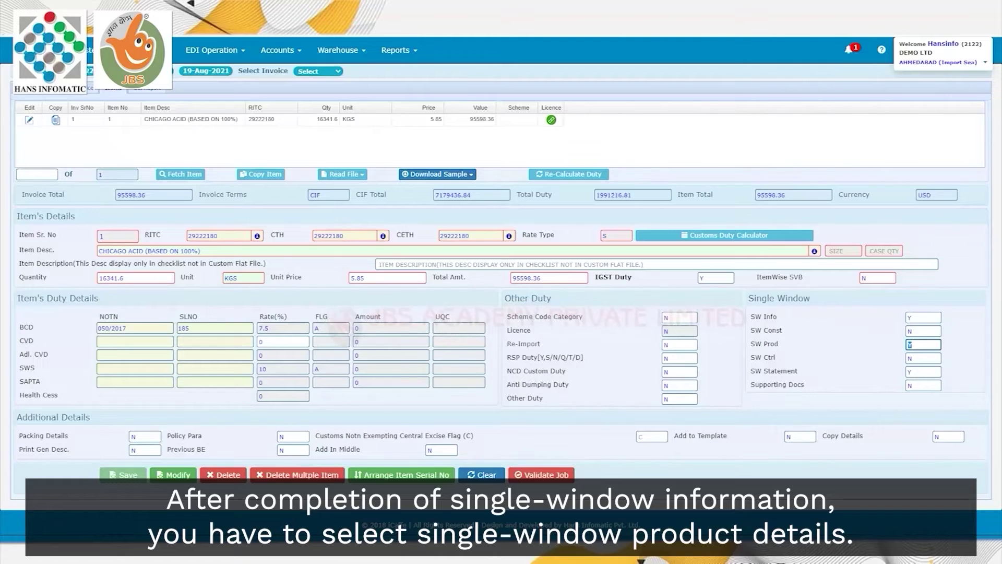
text(Y)
key(Tab)
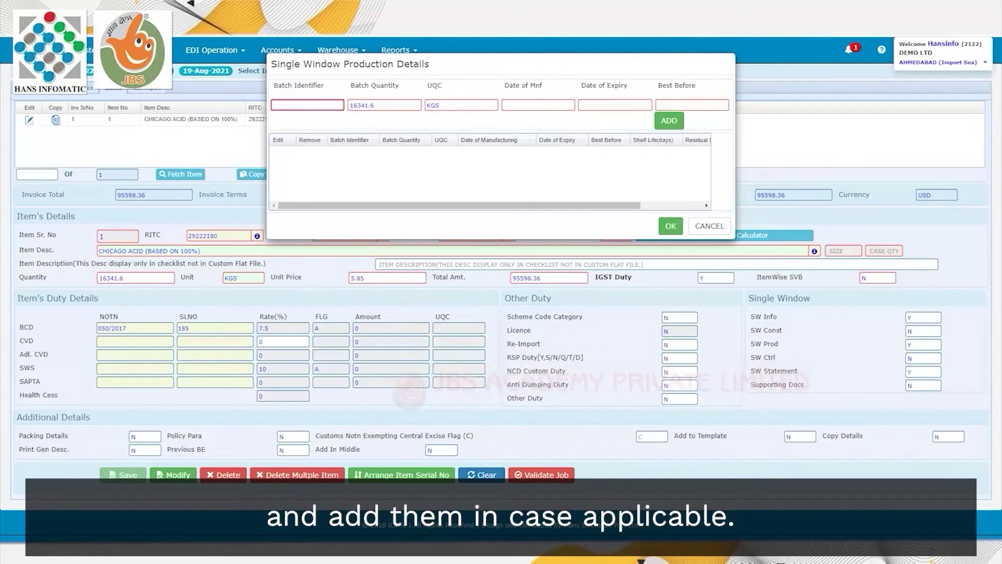
click(669, 120)
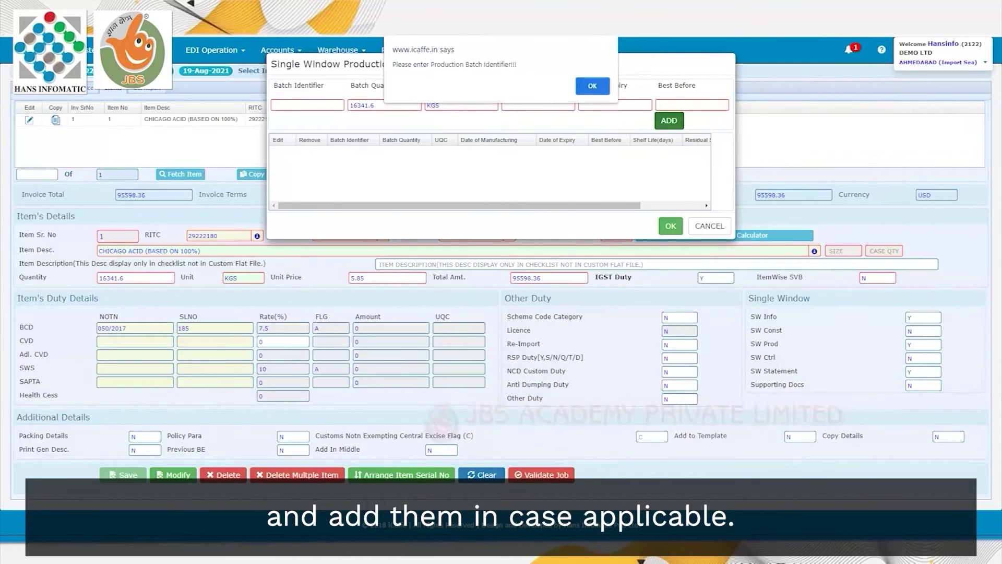
click(592, 86)
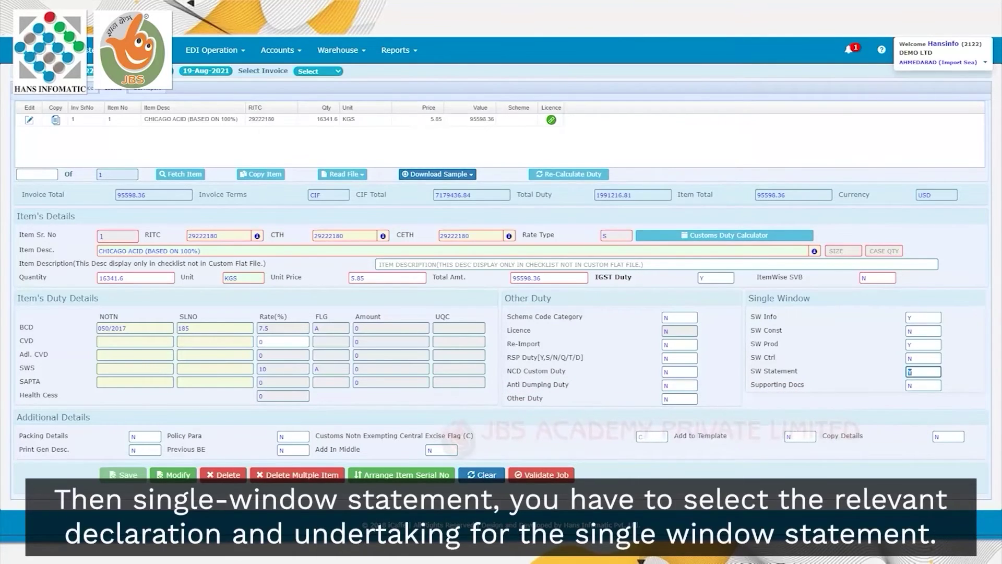
Open the single-window statements for the item and examine the listed entries and the Type Code and Statement For choices
key(Tab)
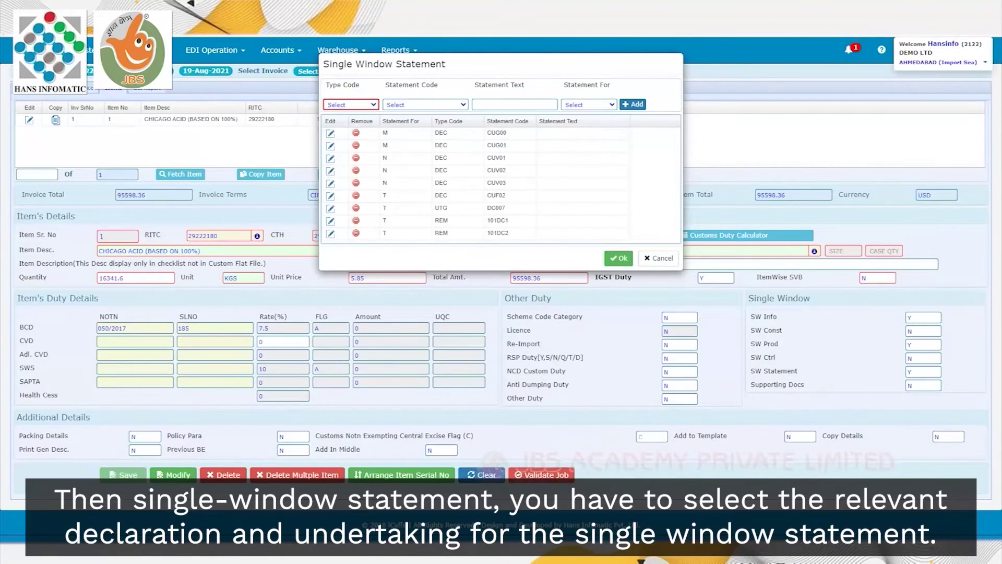
click(351, 105)
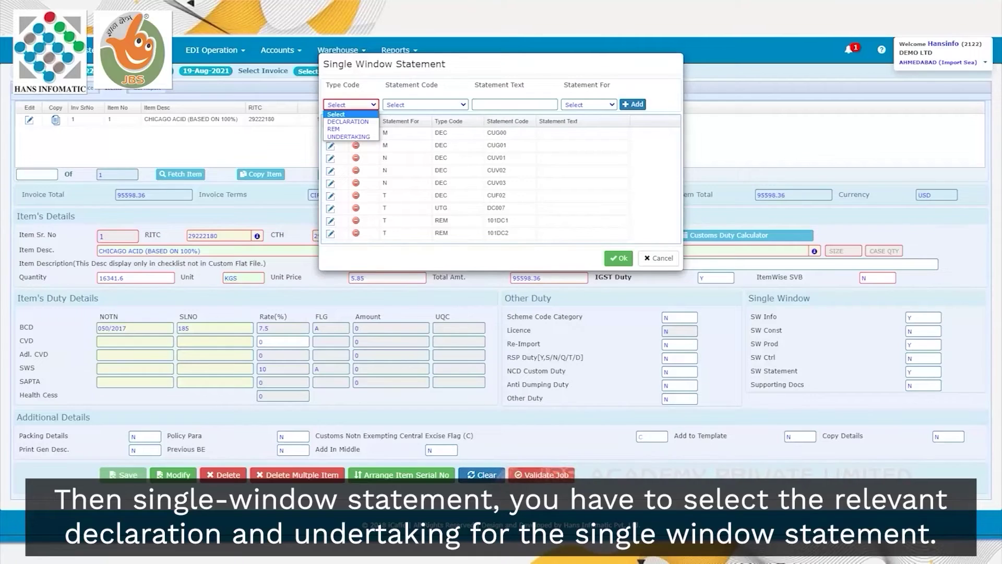
key(Escape)
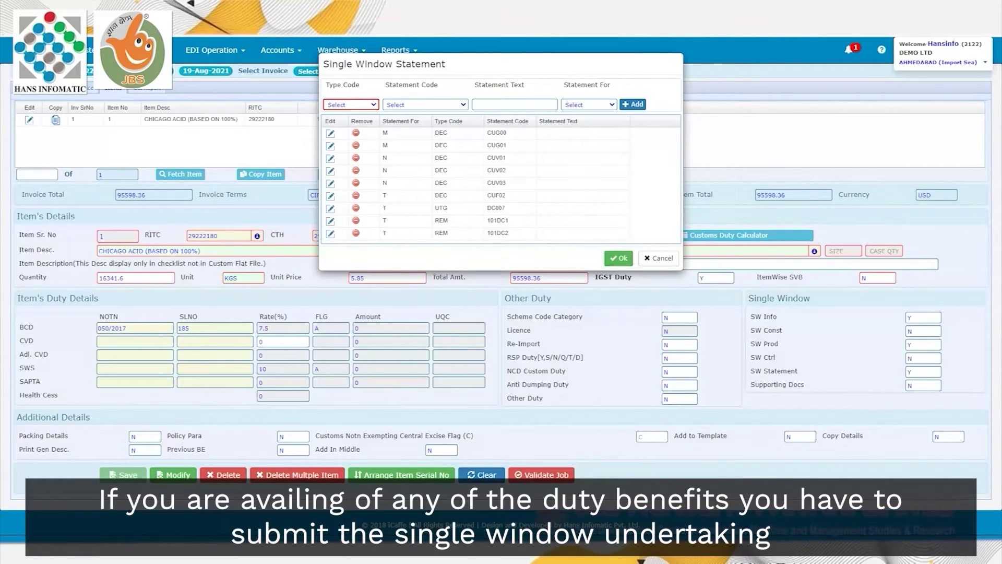
click(588, 105)
click(588, 104)
click(350, 105)
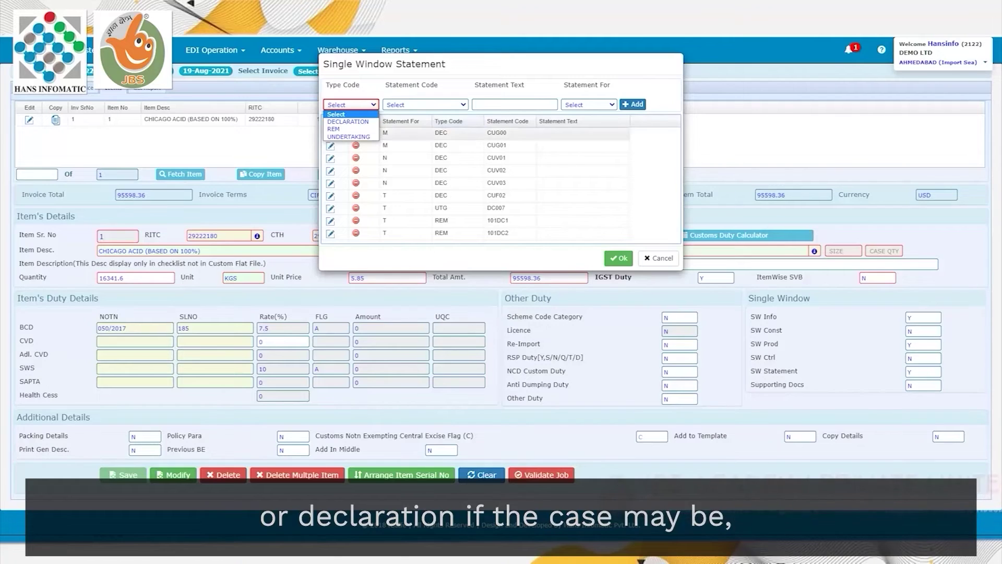
click(589, 105)
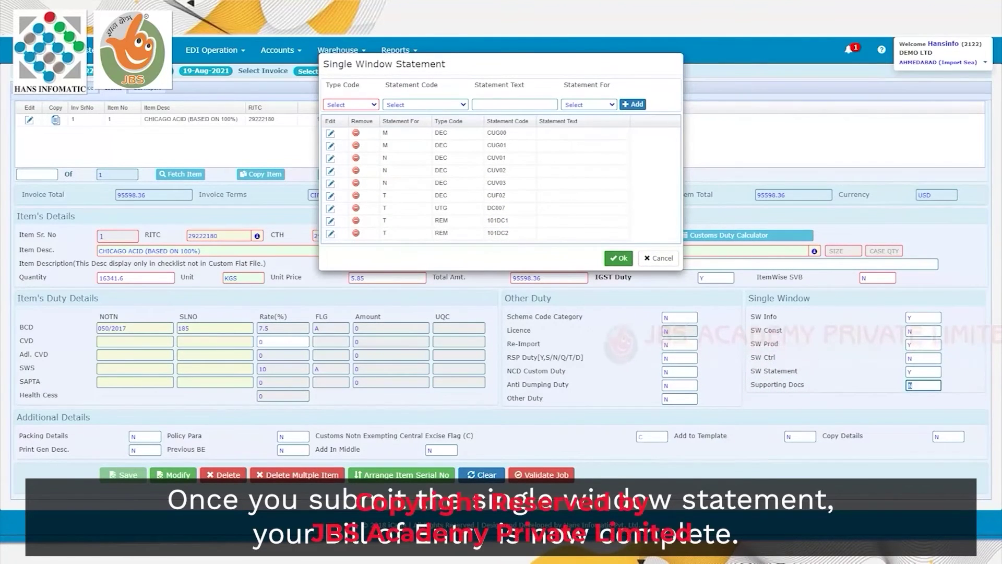
Accept the listed single-window statements and save the modified item
click(618, 259)
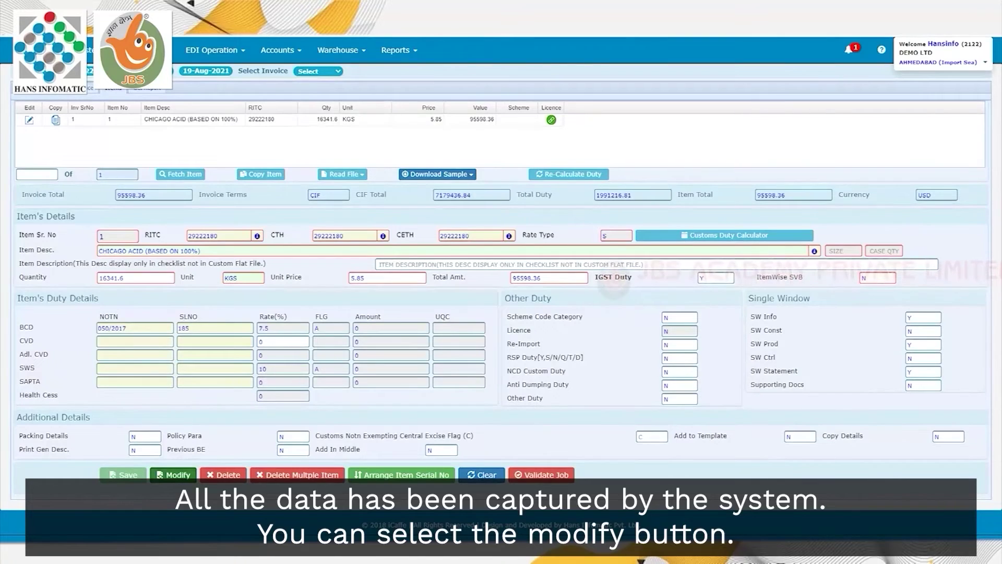
click(174, 476)
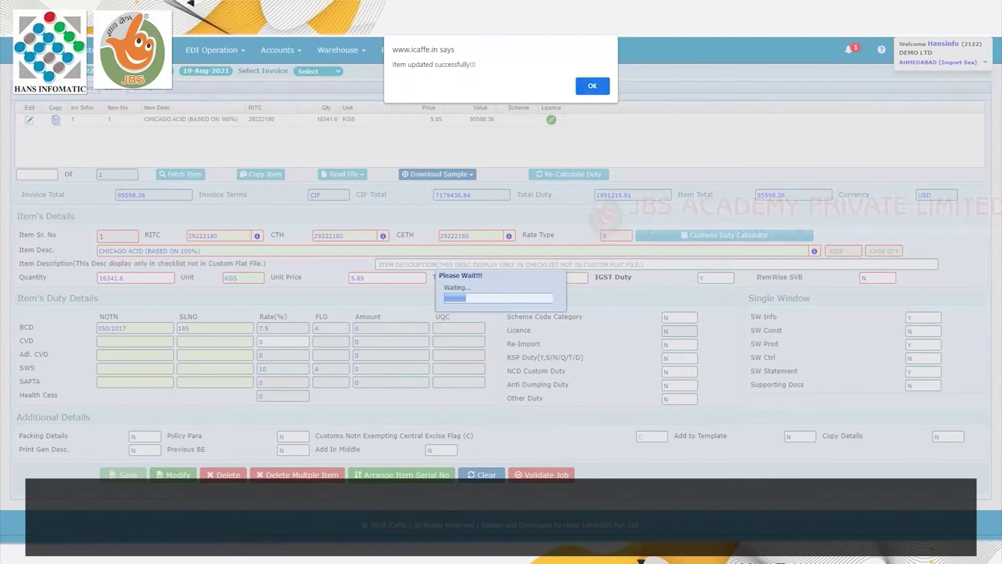
key(Return)
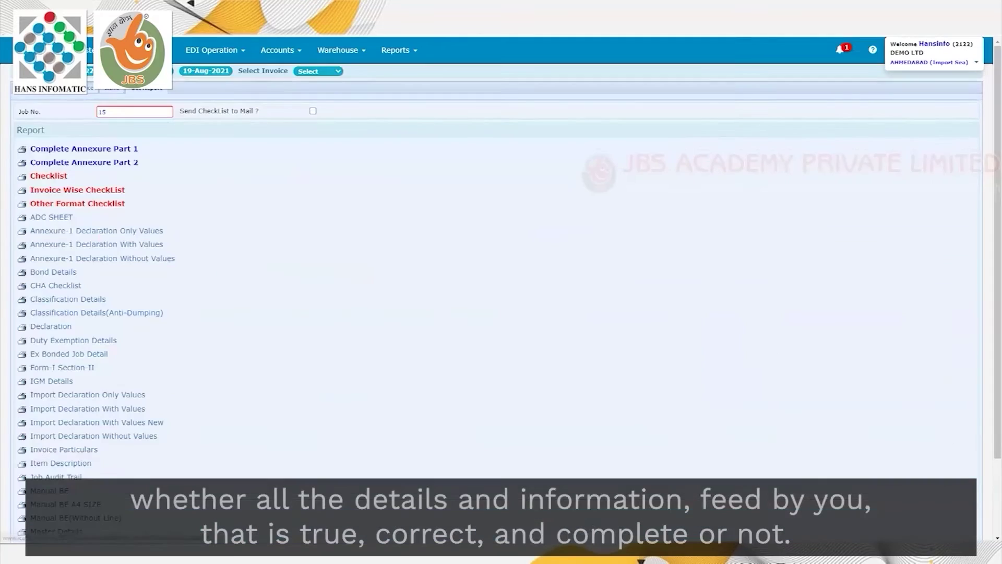
Generate the Invoice Wise CheckList for the job and examine the IGM, invoice and item details in its PDF
click(77, 190)
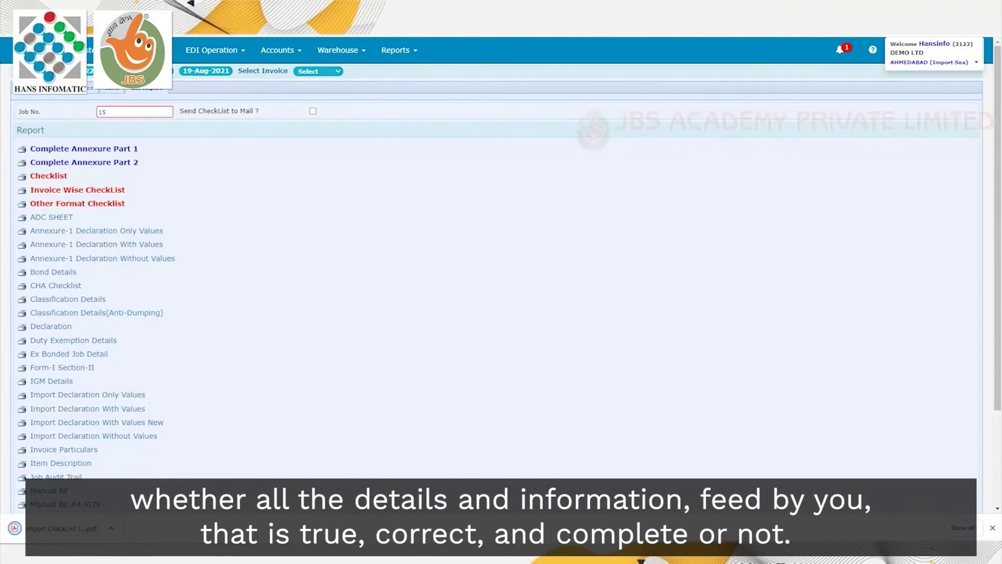
click(62, 528)
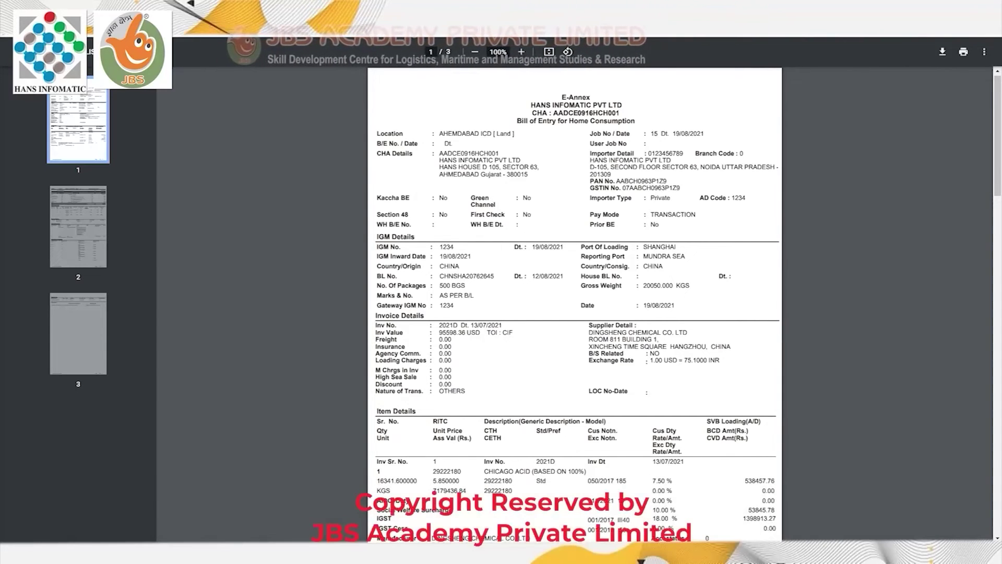
scroll(574, 308, down, 3)
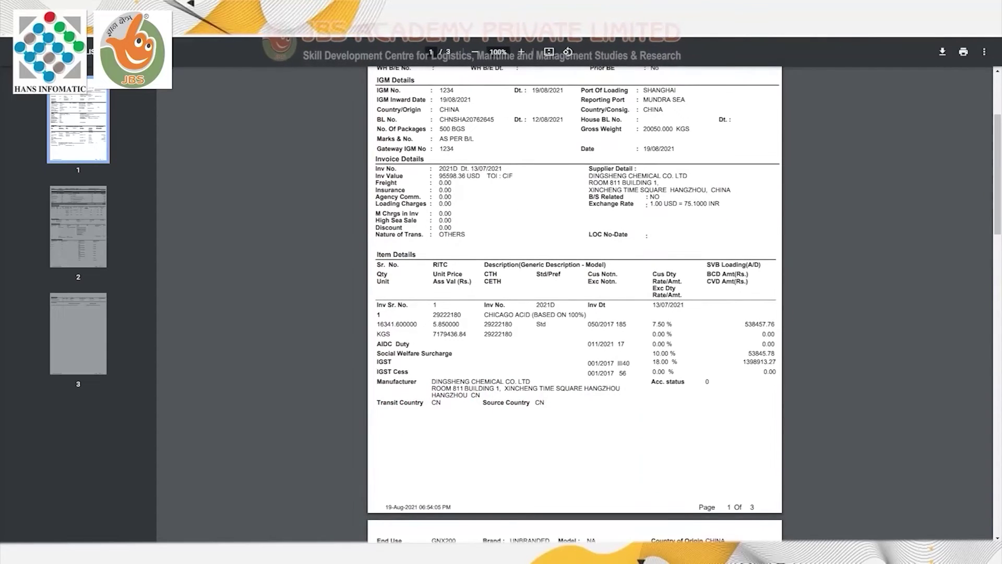
Examine the rest of the checklist PDF: duty totals, IGST duty details, container details, single-window information and statements
scroll(574, 308, down, 2)
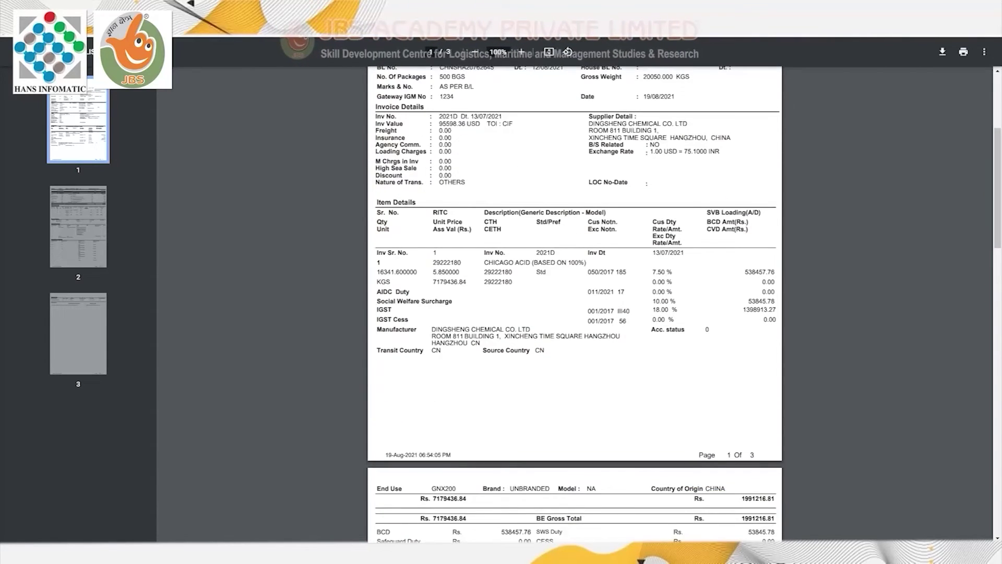
scroll(574, 308, down, 4)
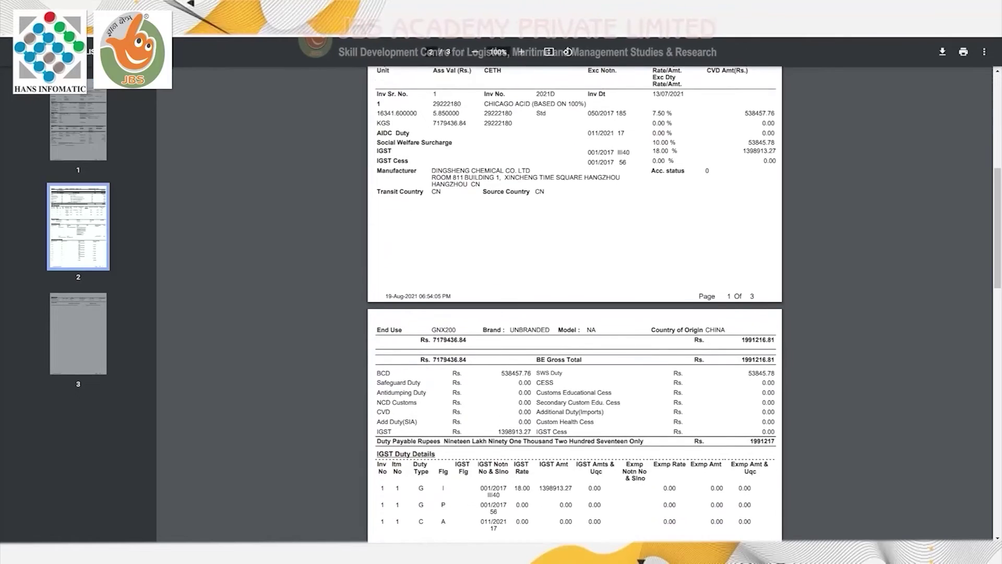
scroll(574, 308, down, 2)
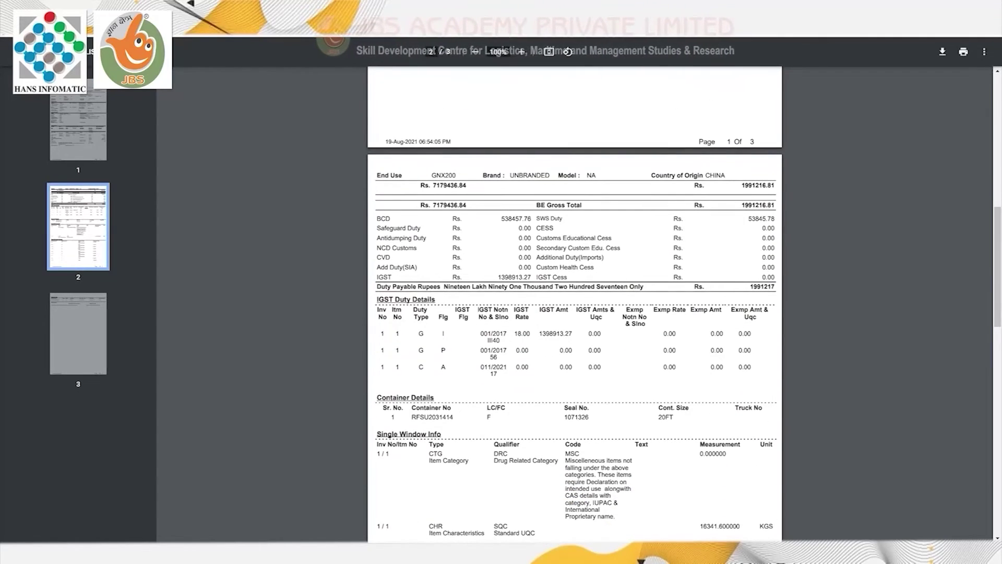
scroll(574, 307, down, 3)
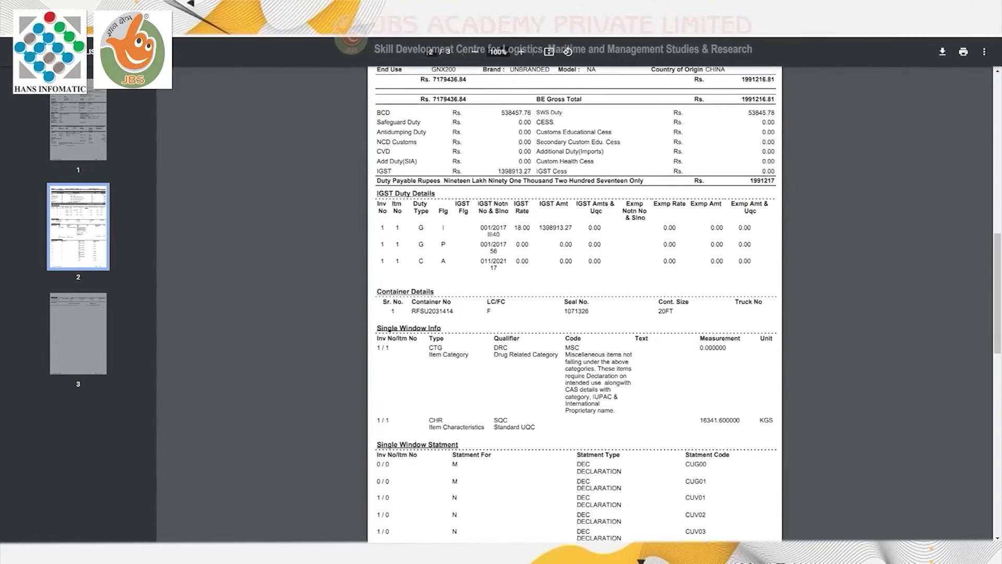
scroll(574, 308, down, 3)
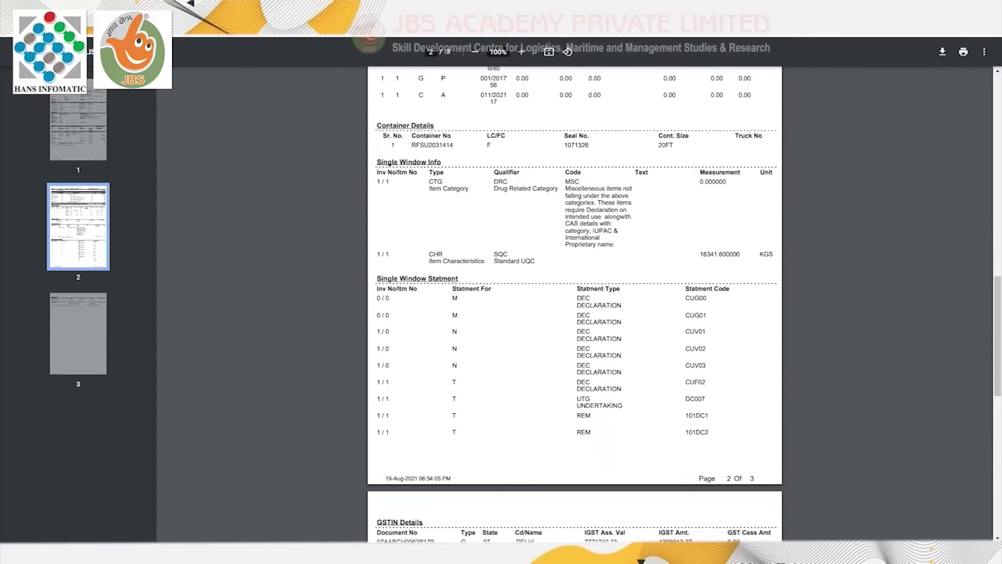
scroll(574, 308, down, 3)
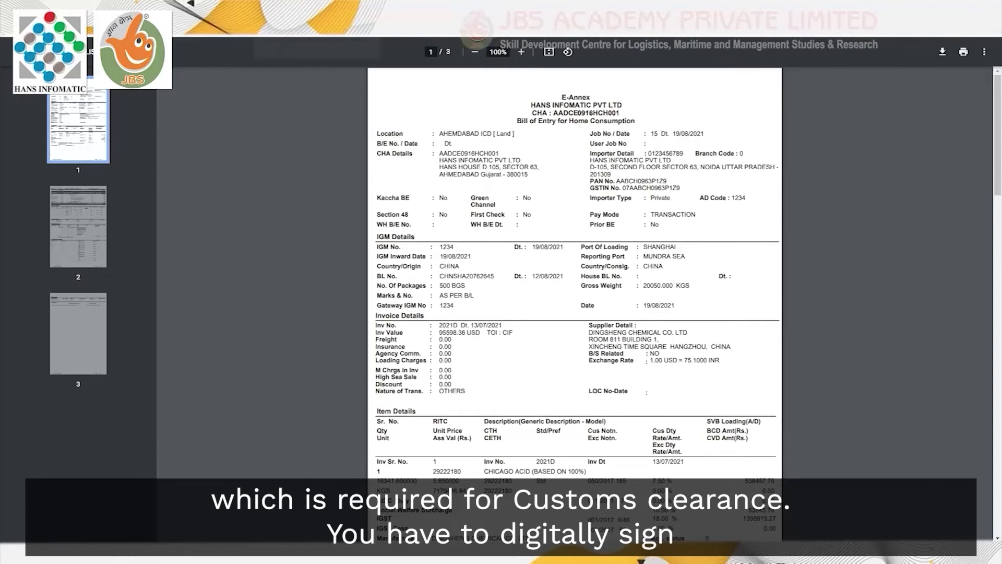
click(313, 10)
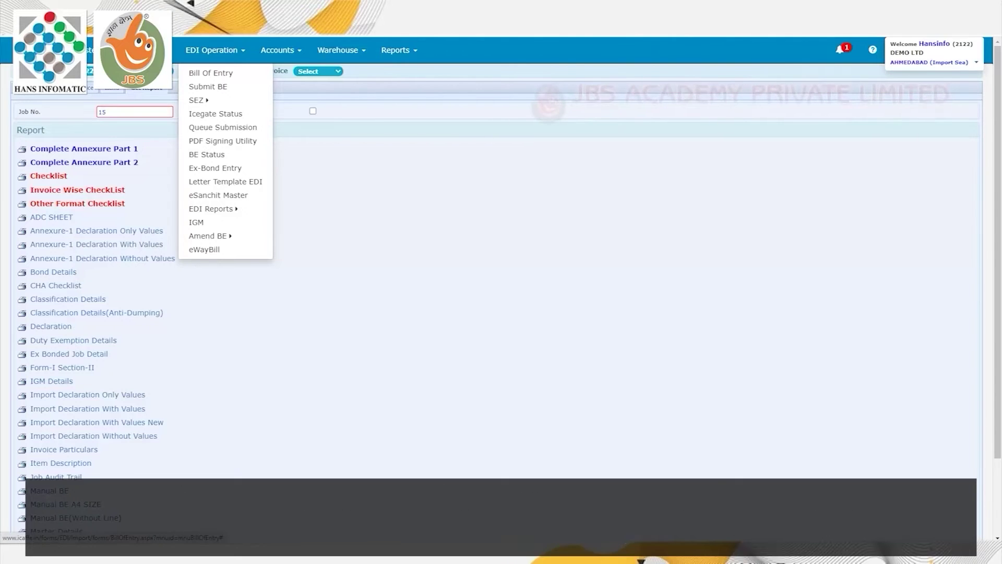
Set Supporting Docs to Y for the item and examine the IRN and DRN fields of the eSanchit supporting documents form
mouse_move(149, 50)
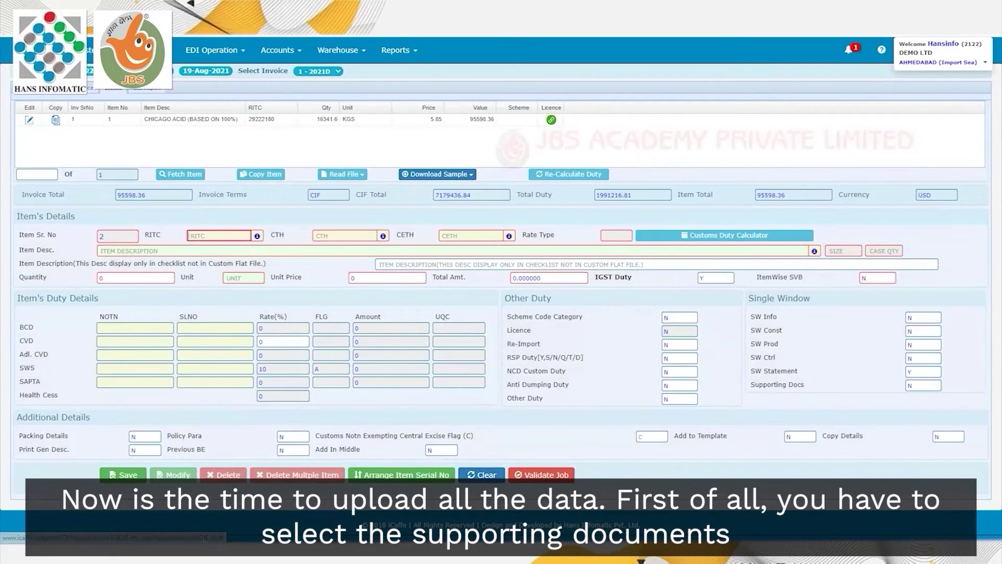
click(923, 385)
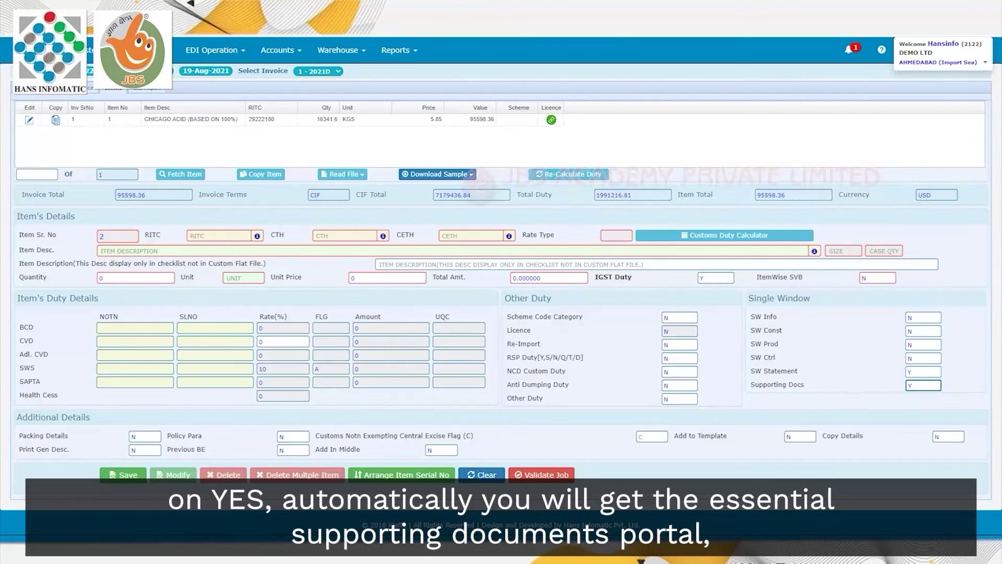
text(Y)
key(Tab)
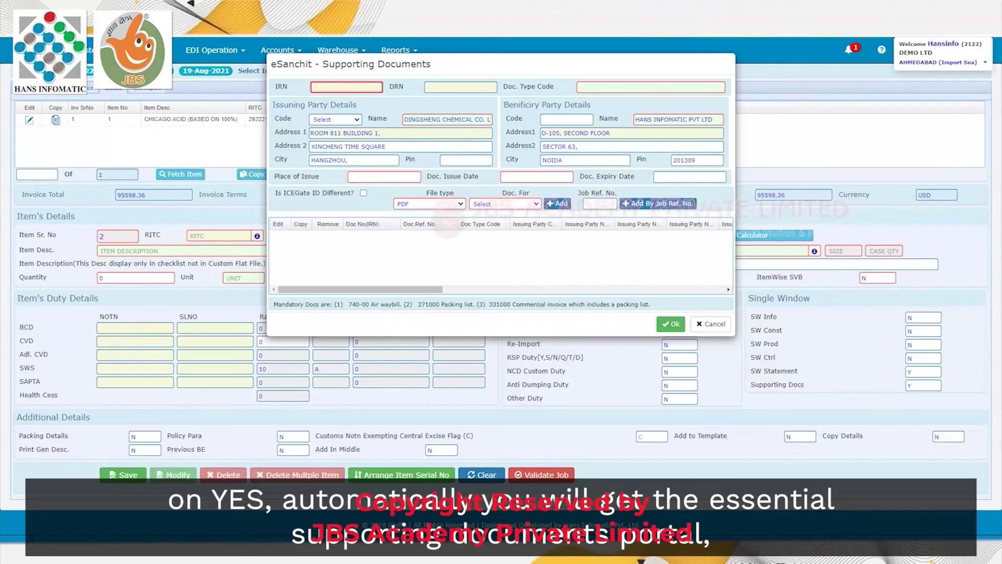
key(Tab)
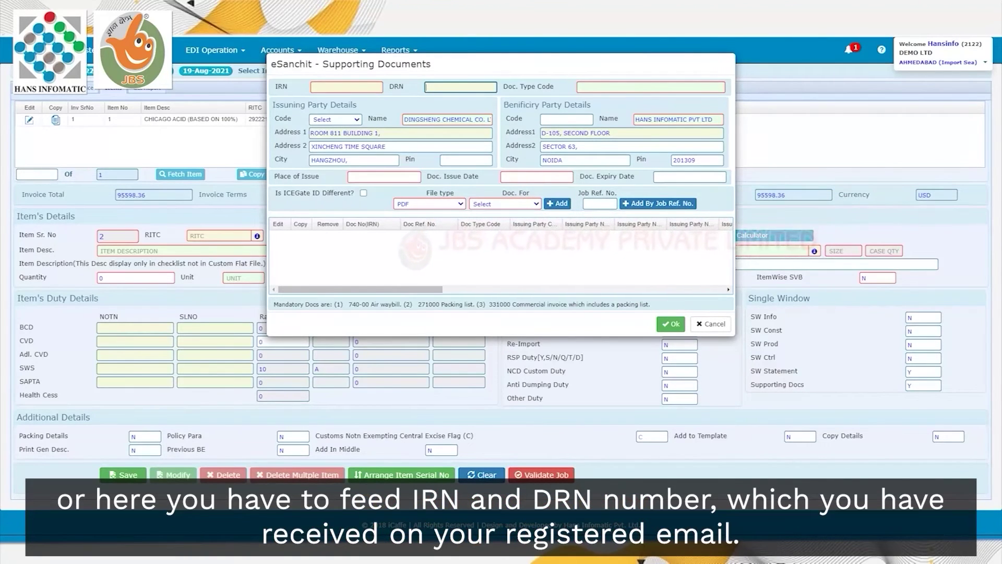
key(shift+Tab)
key(Tab)
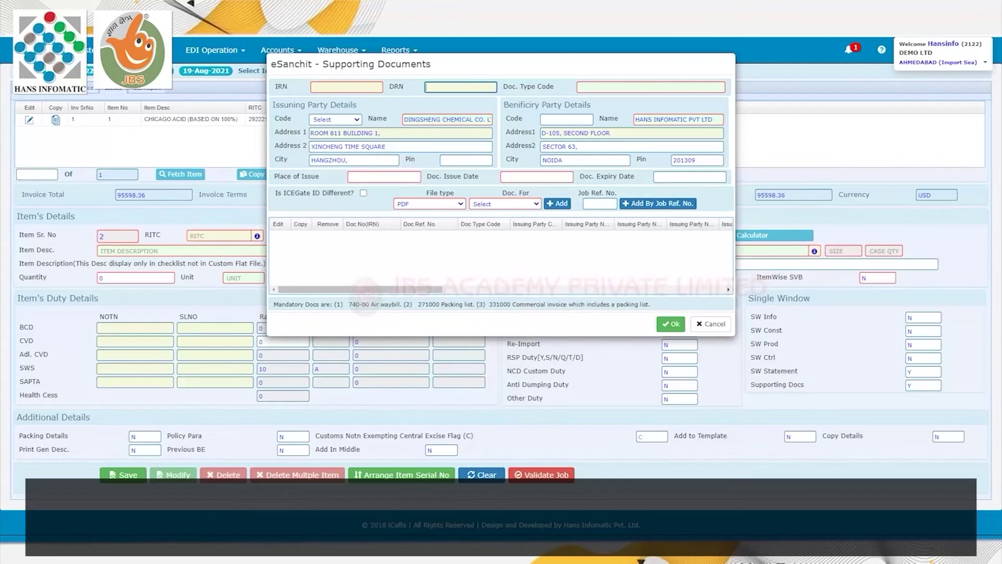
Set Doc. For to BE with PDF as the file type, and cancel the supporting documents form
click(430, 204)
click(505, 204)
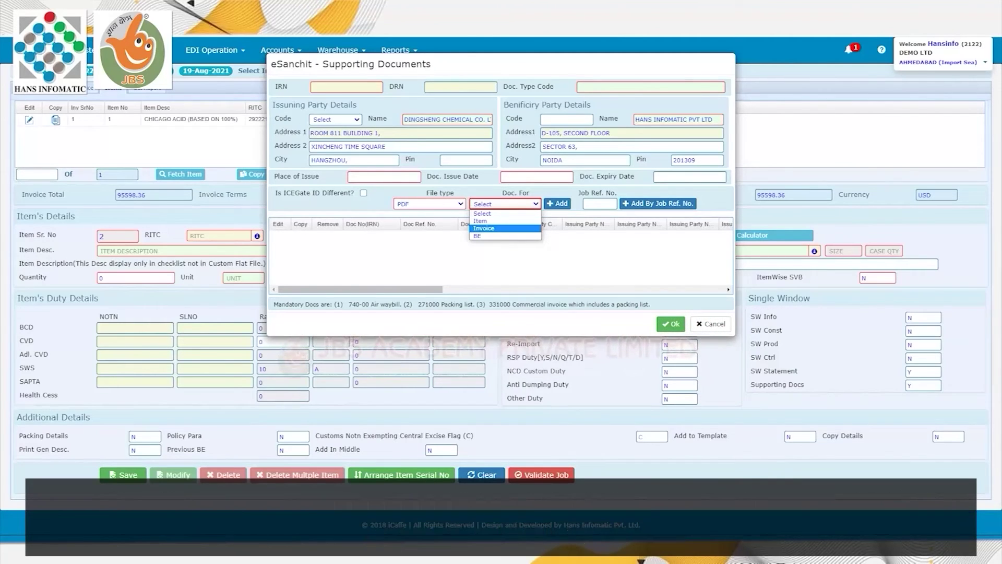
click(513, 236)
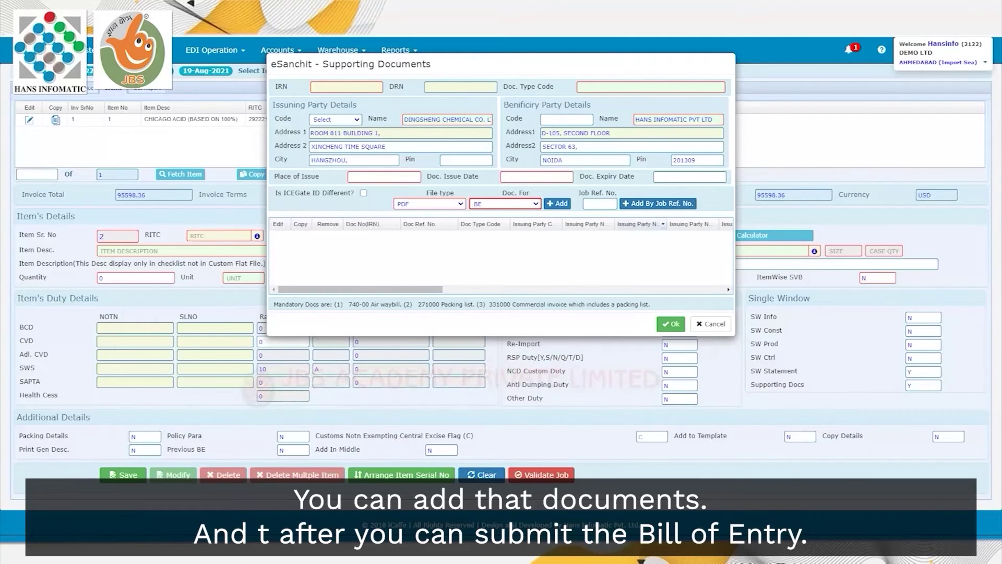
click(711, 324)
Open the Bill of Entry submission page and try to file job 15 to ICEGATE, dismissing the validation message
click(214, 50)
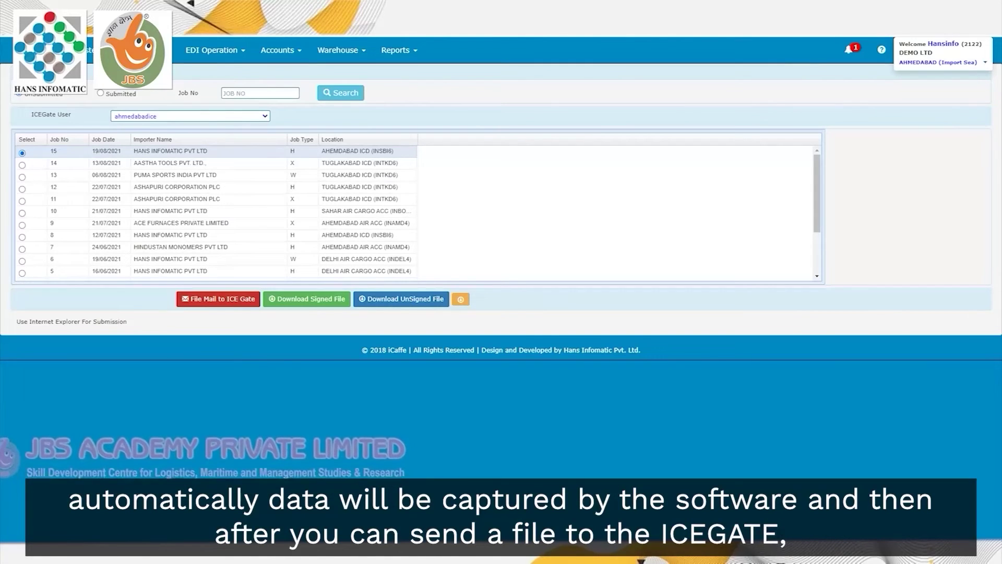
click(218, 299)
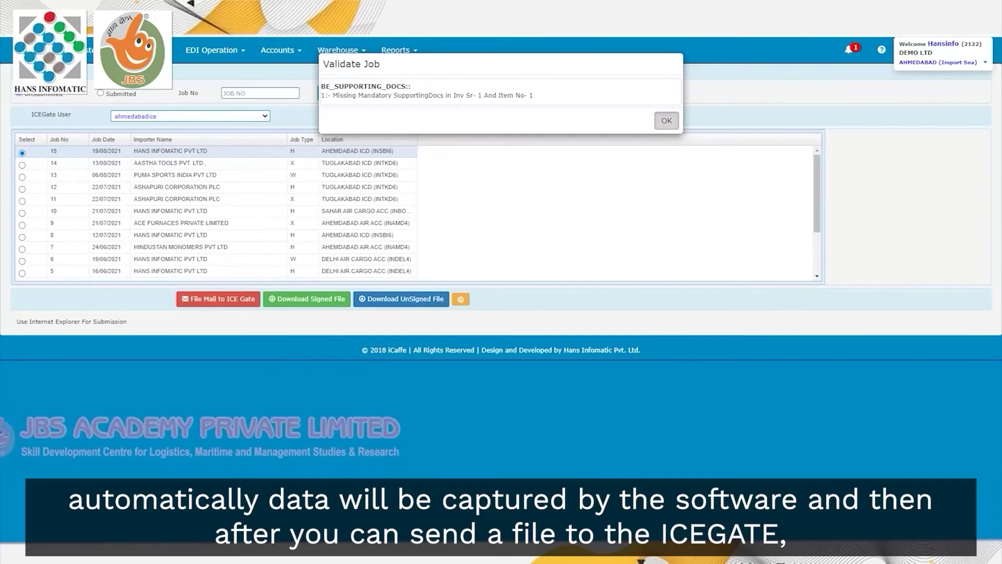
key(Return)
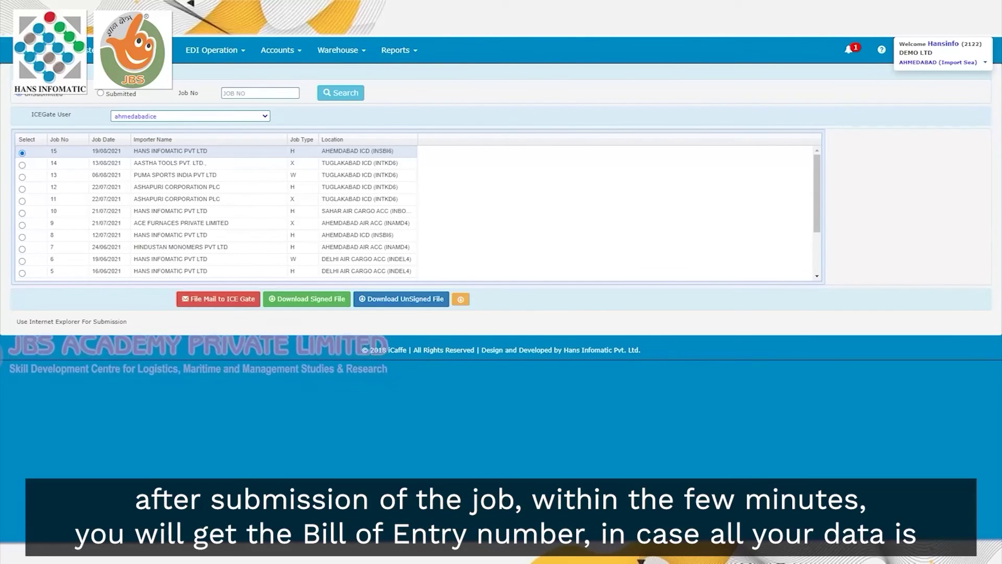
Set the BE Type of the job to W for a warehouse Bill of Entry
mouse_move(148, 51)
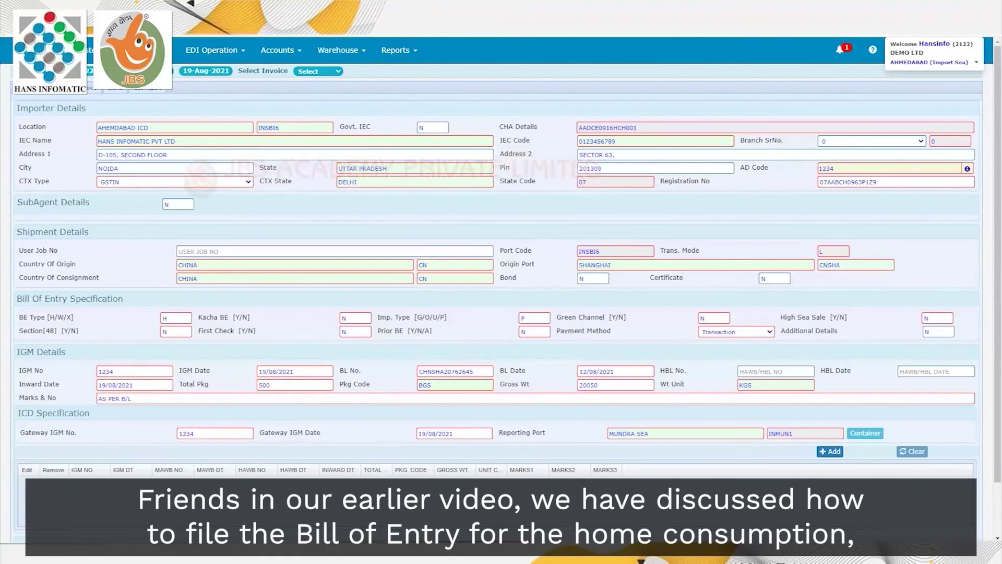
double_click(166, 318)
text(W)
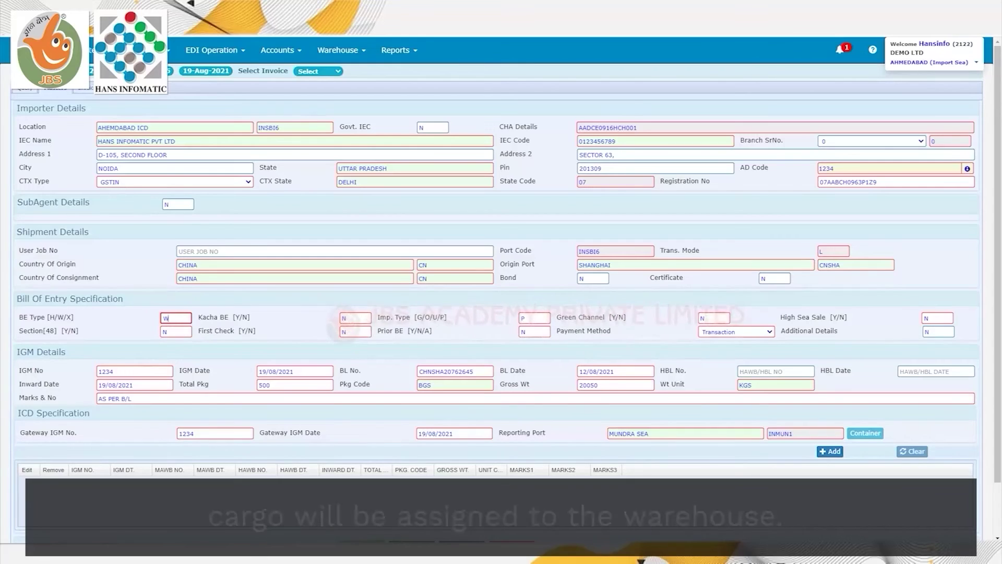
key(ctrl+a)
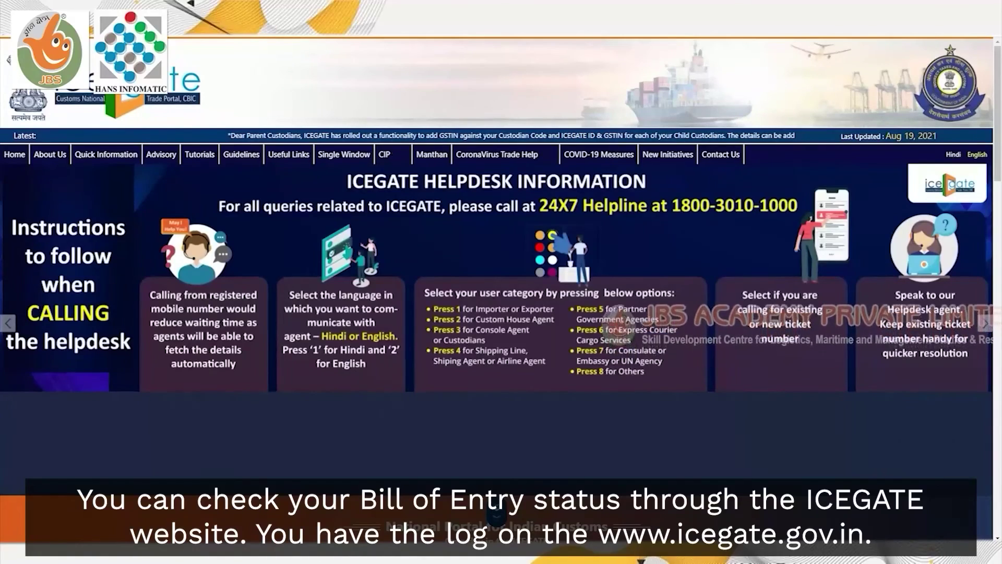
Switch to the ICEGATE website and open the Bill of Entry tracking form through Public Enquiries and Document Status
scroll(501, 281, down, 5)
scroll(501, 282, down, 6)
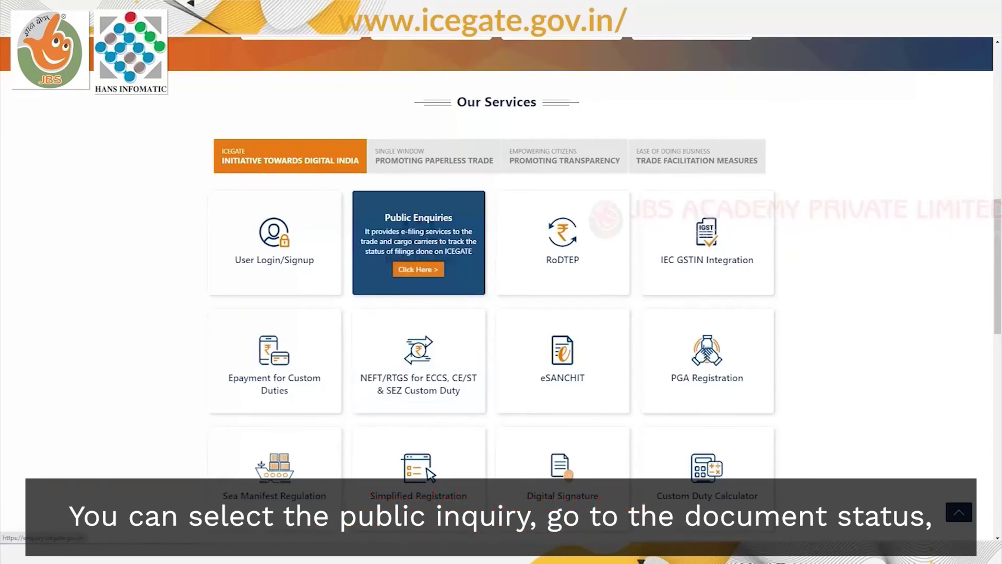
click(418, 269)
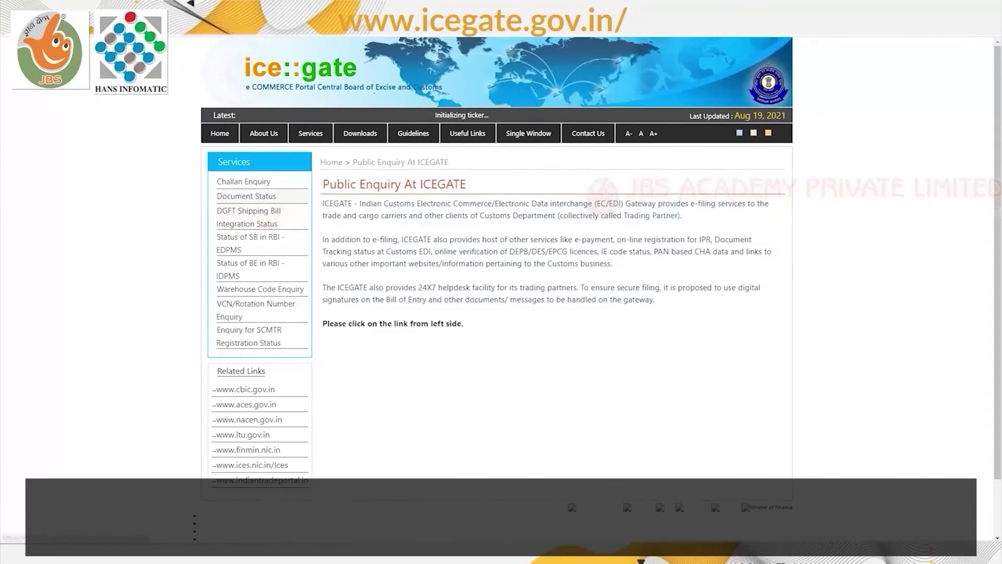
click(260, 197)
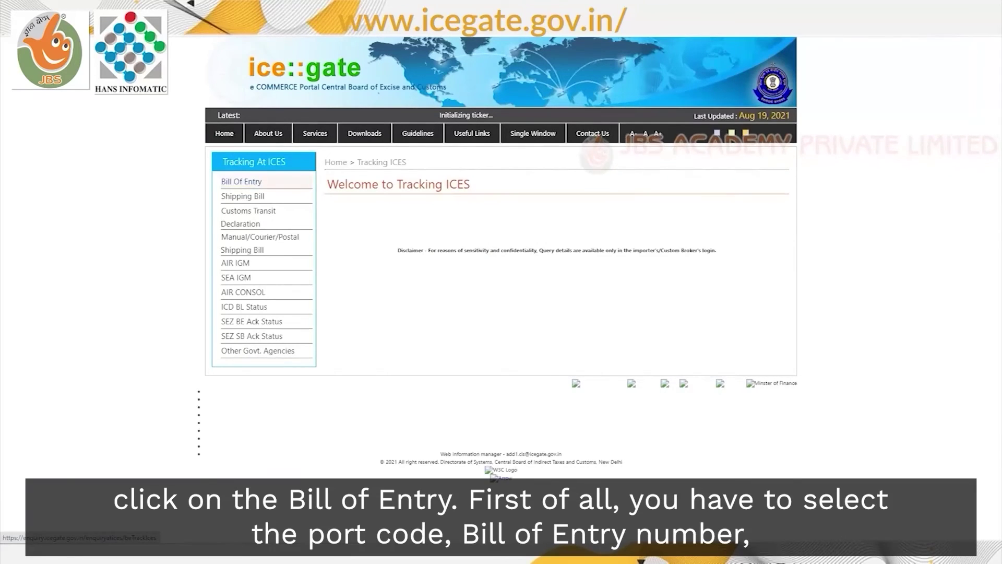
click(241, 182)
Look up the Bill of Entry for AHEMDABAD AIR ACC (INAMD4) by its number and date, and enter the captcha code from the image
click(522, 226)
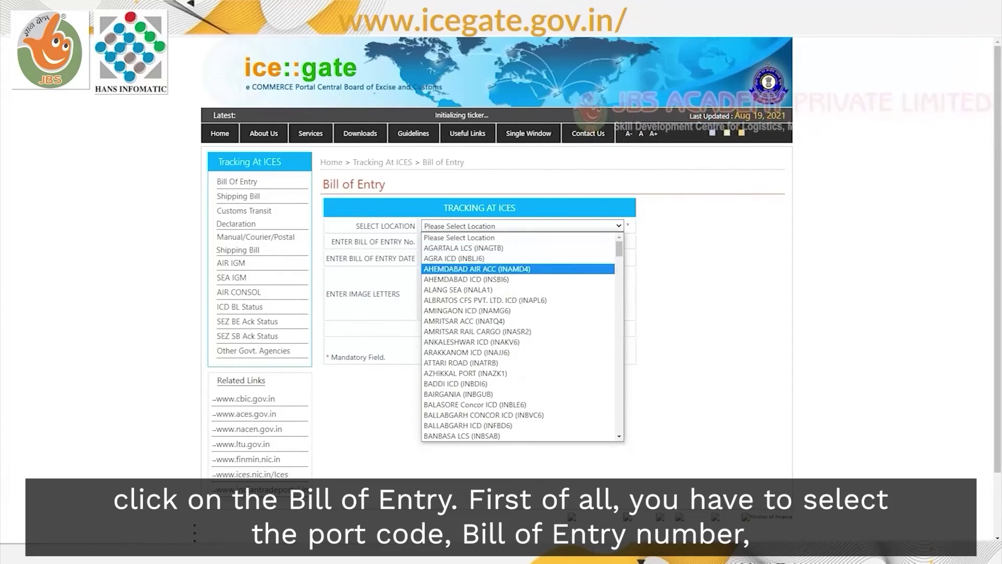
click(477, 269)
click(461, 242)
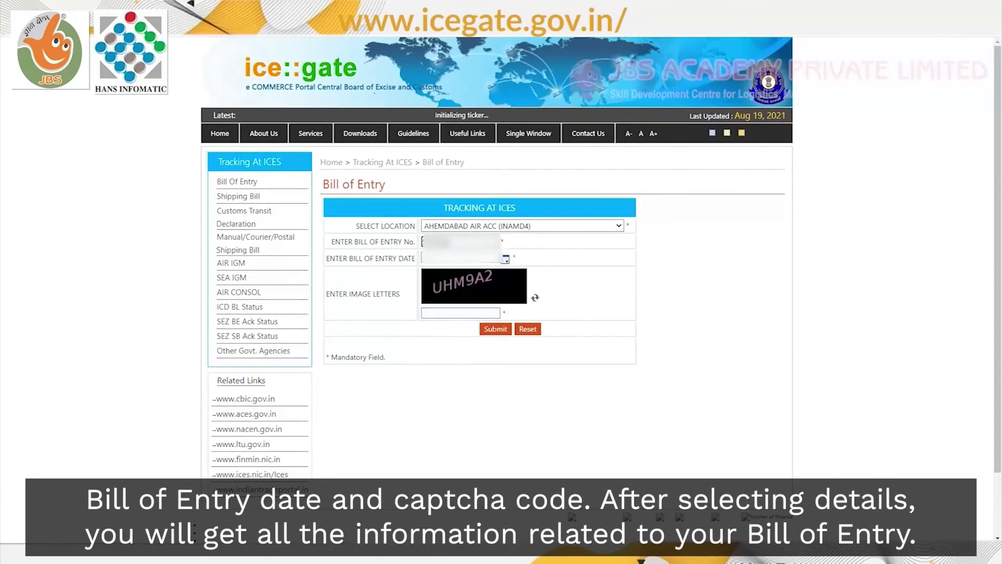
click(506, 259)
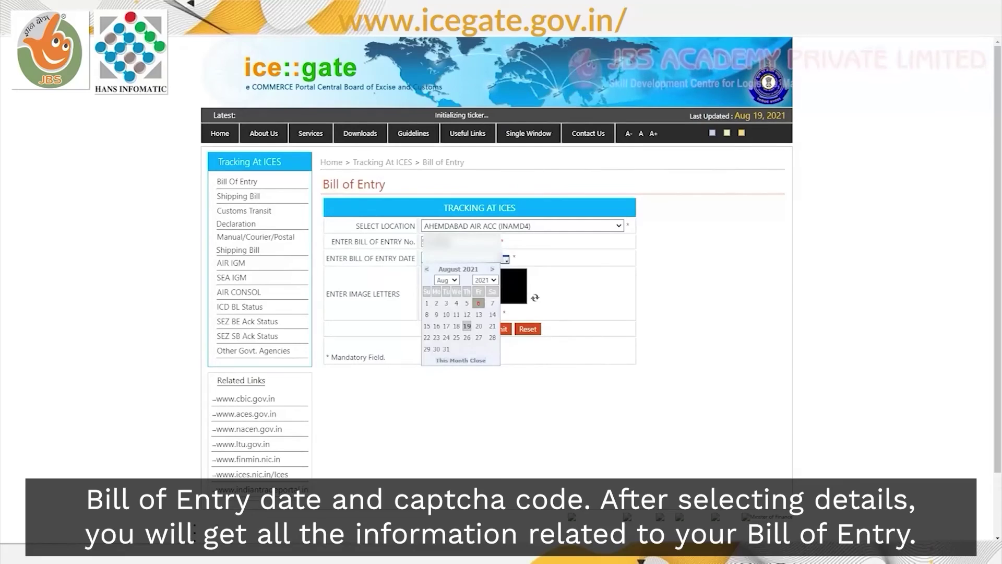
click(467, 314)
click(466, 313)
text(UHM9A2)
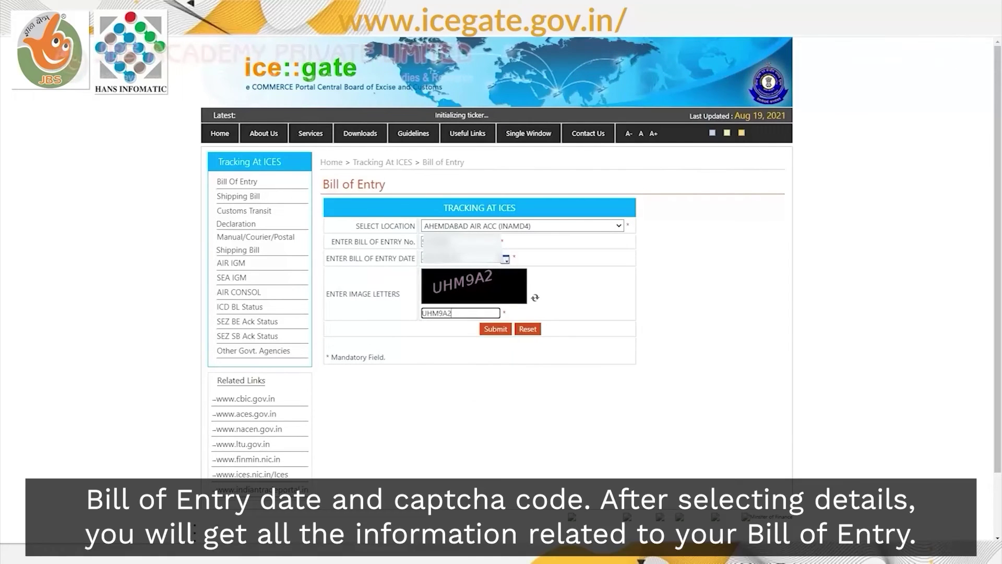
key(Return)
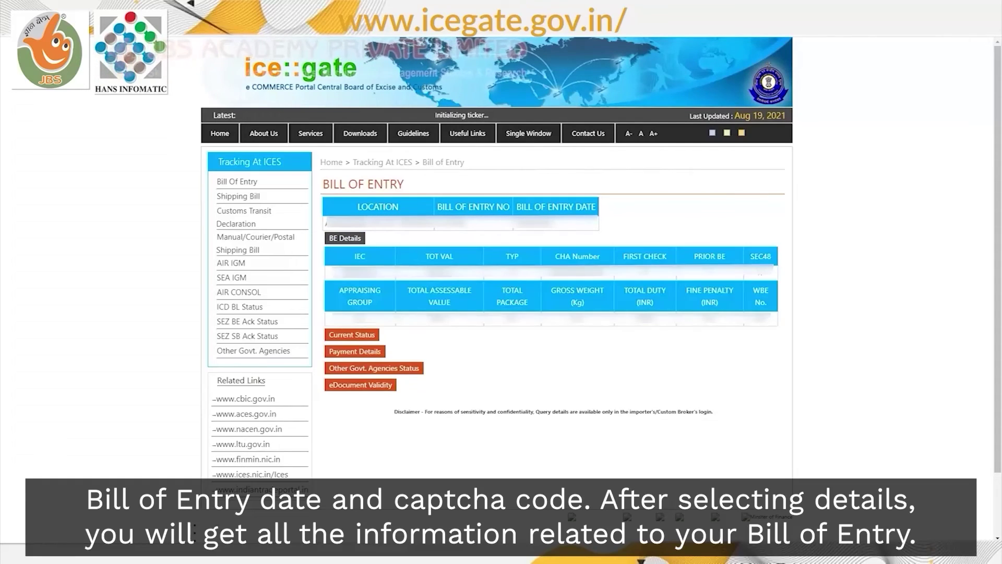
Expand the Bill of Entry's current status and examine its appraisement, payment, other government agencies and eDocument validity details
click(351, 334)
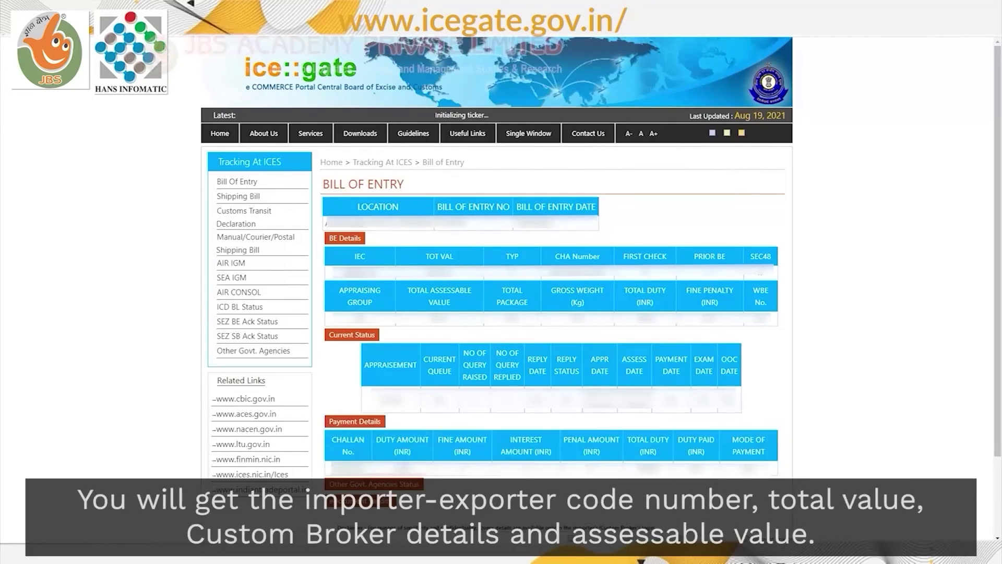
scroll(501, 292, down, 1)
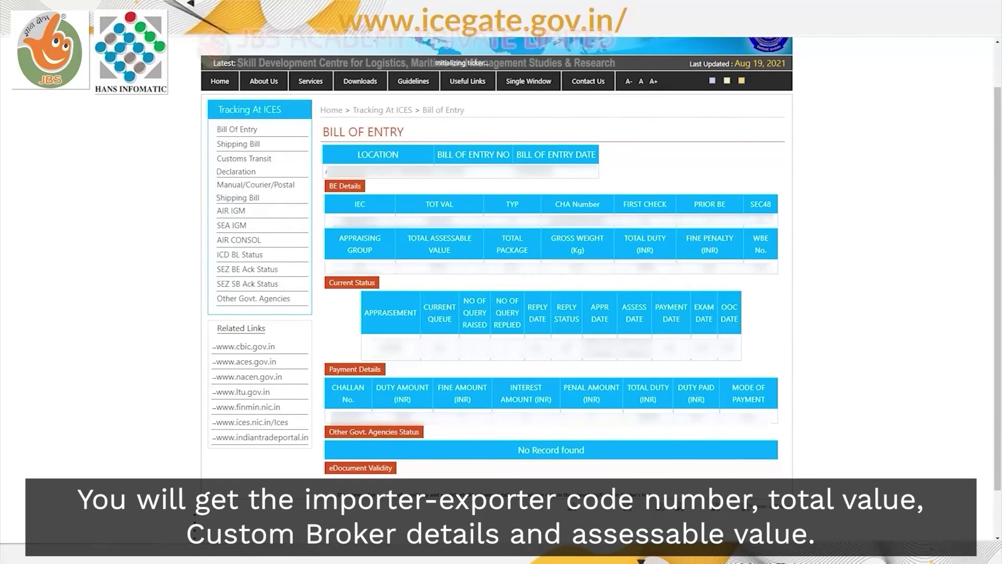
scroll(501, 292, down, 1)
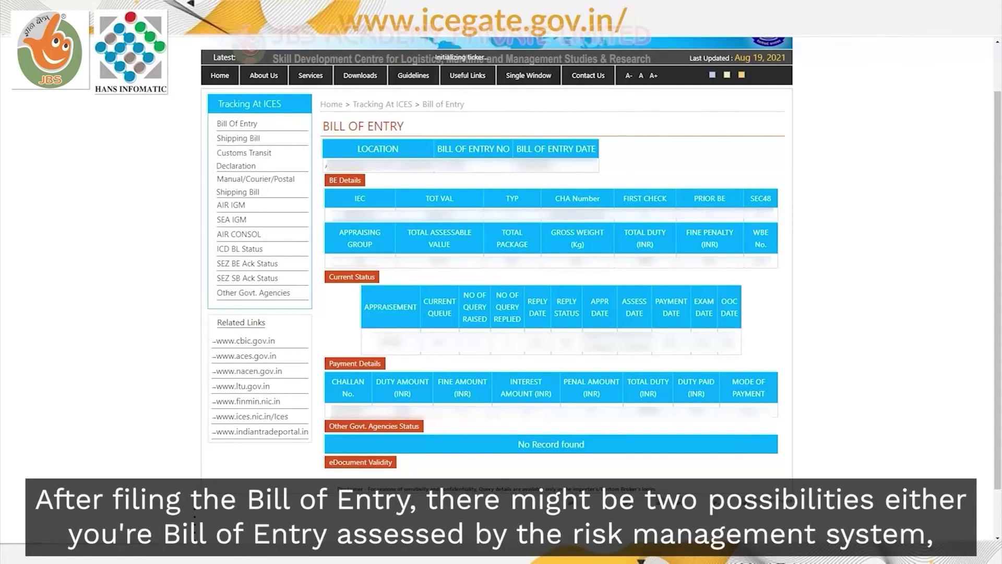
scroll(500, 271, down, 1)
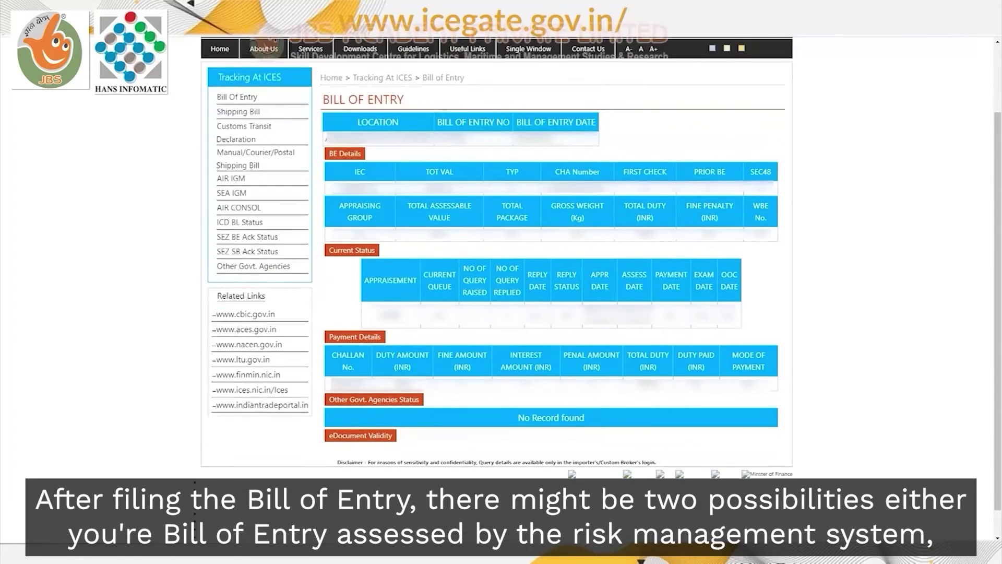